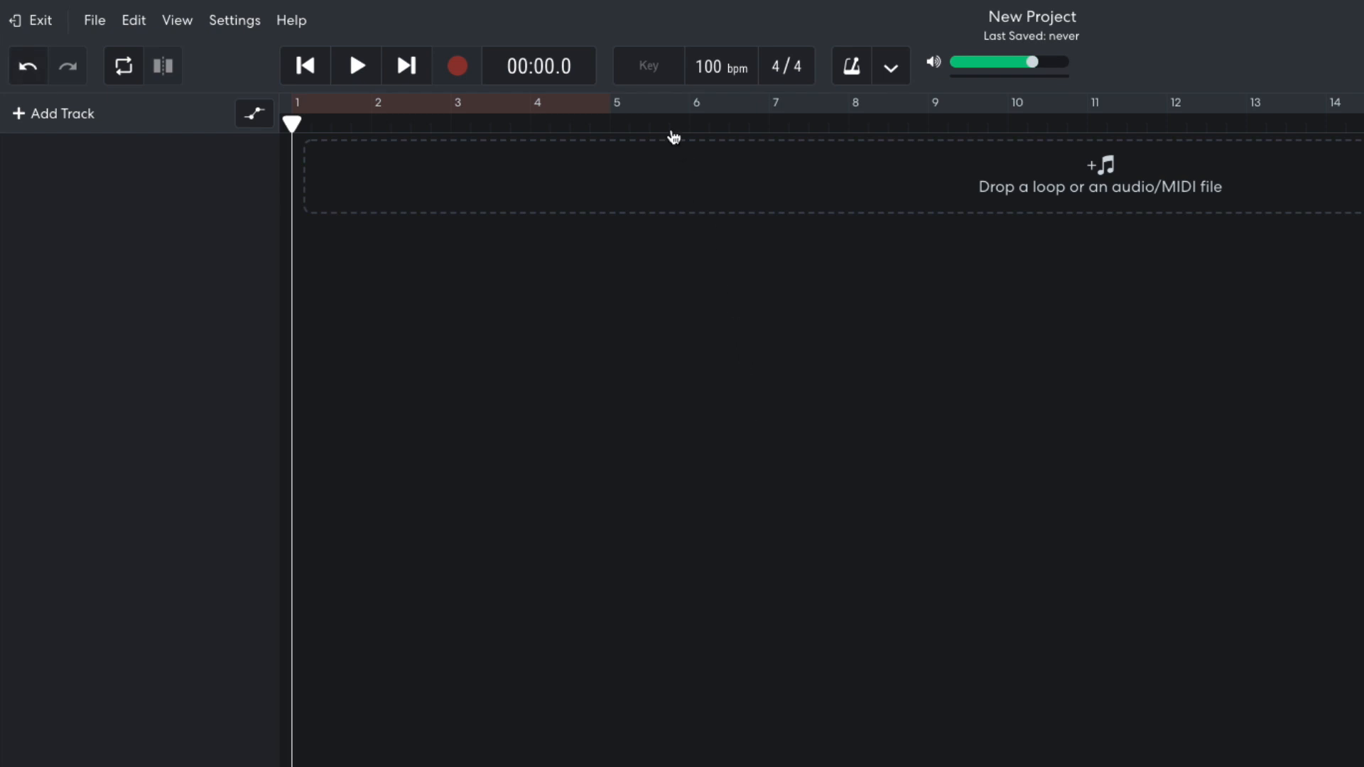
Step: Set the project key to F minor
{"action": "left_click", "coordinate": [647, 71]}
{"action": "scroll", "coordinate": [649, 191], "scroll_direction": "down", "scroll_amount": 5}
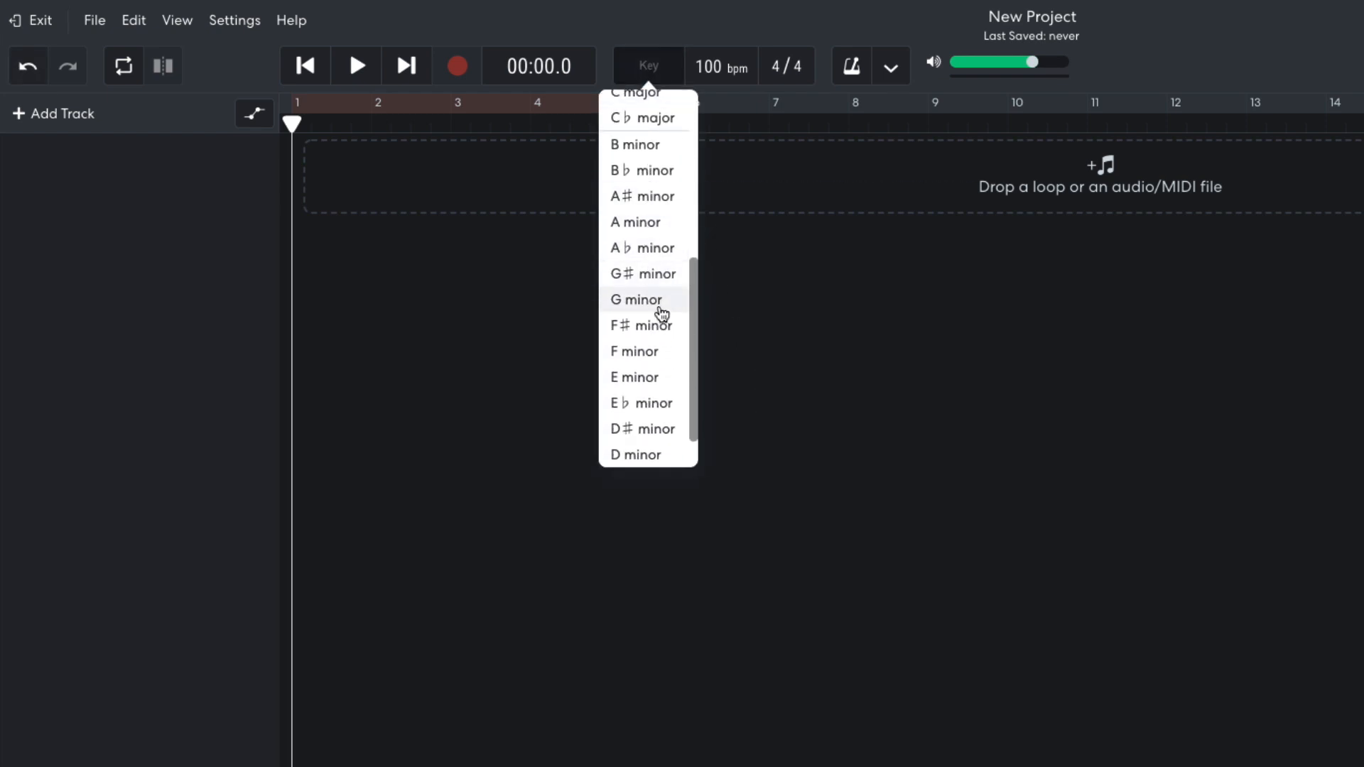
{"action": "left_click", "coordinate": [662, 352]}
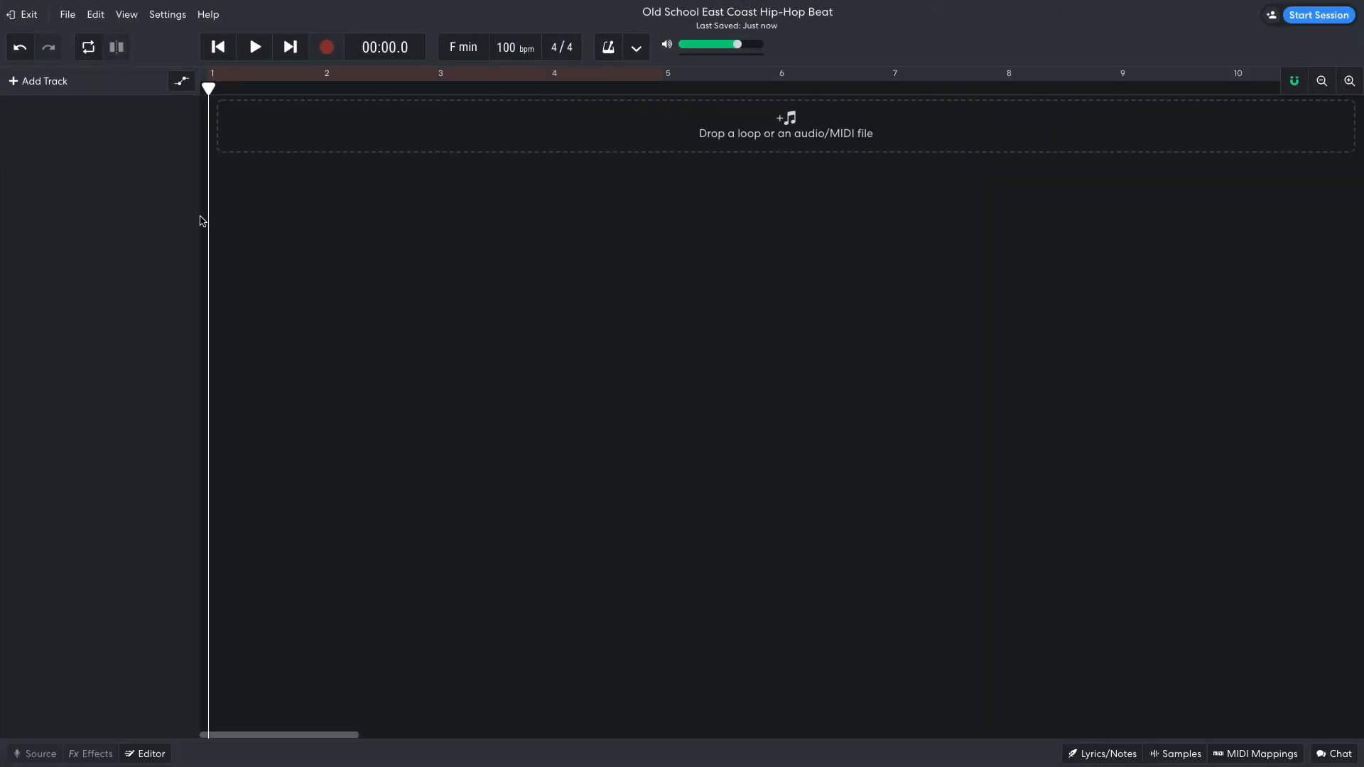
Step: Add an instrument track and load the Prince Kit from the drum instruments
{"action": "left_click", "coordinate": [39, 81]}
{"action": "left_click", "coordinate": [508, 285]}
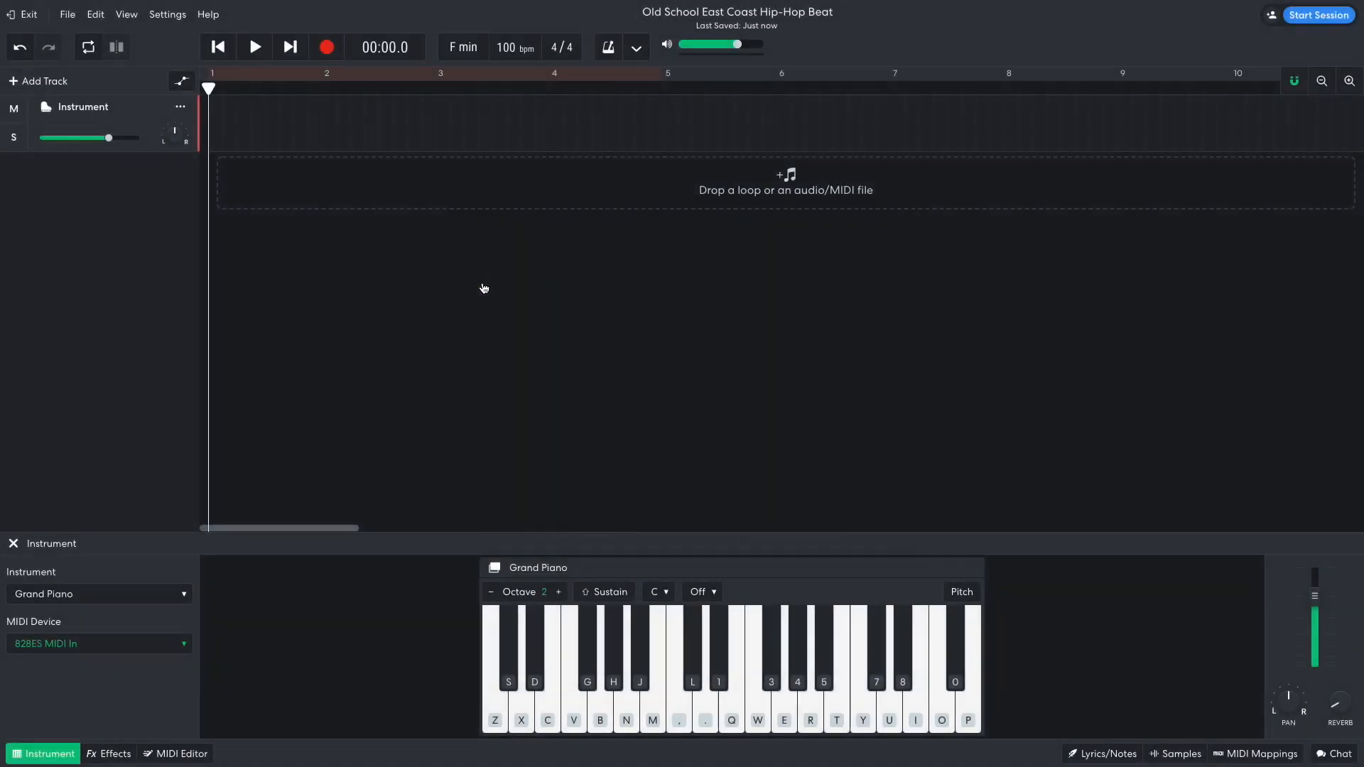
{"action": "left_click", "coordinate": [108, 592]}
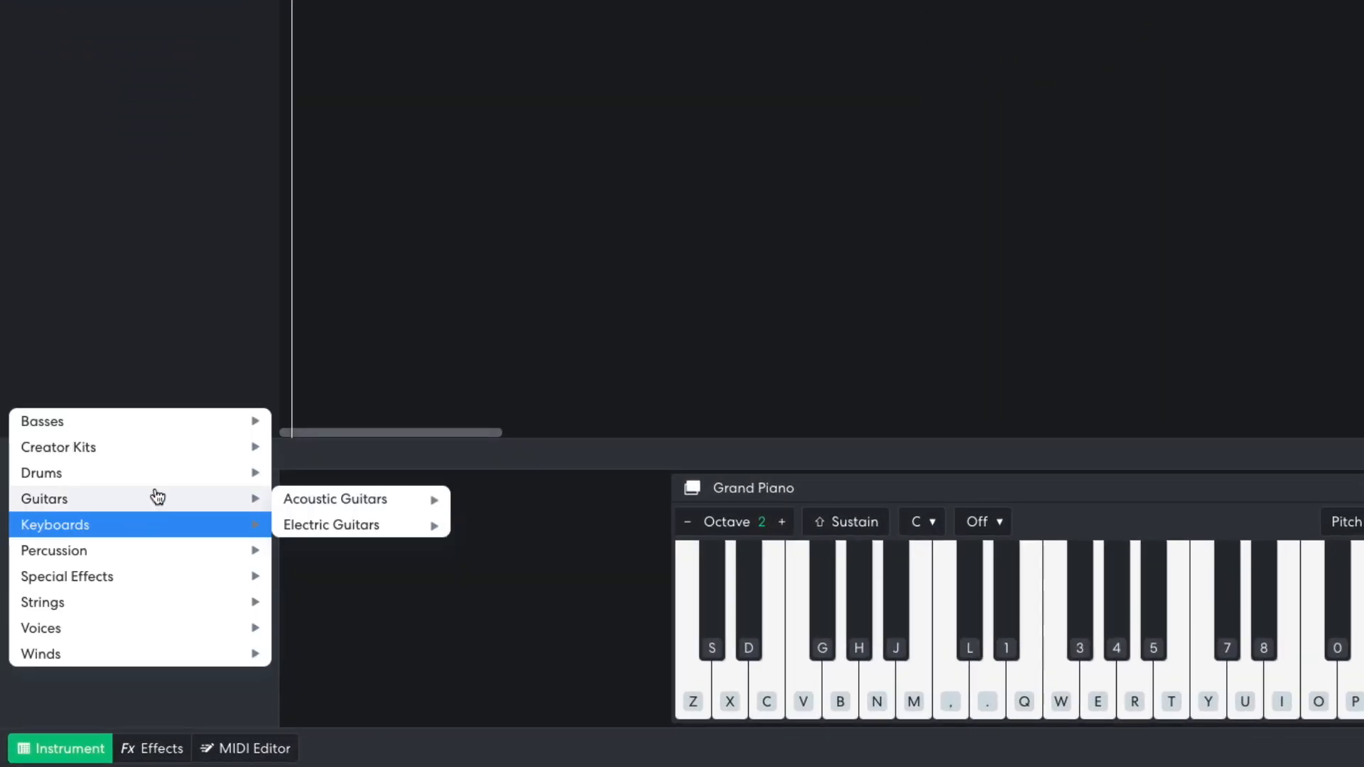
{"action": "mouse_move", "coordinate": [167, 481]}
{"action": "mouse_move", "coordinate": [338, 498]}
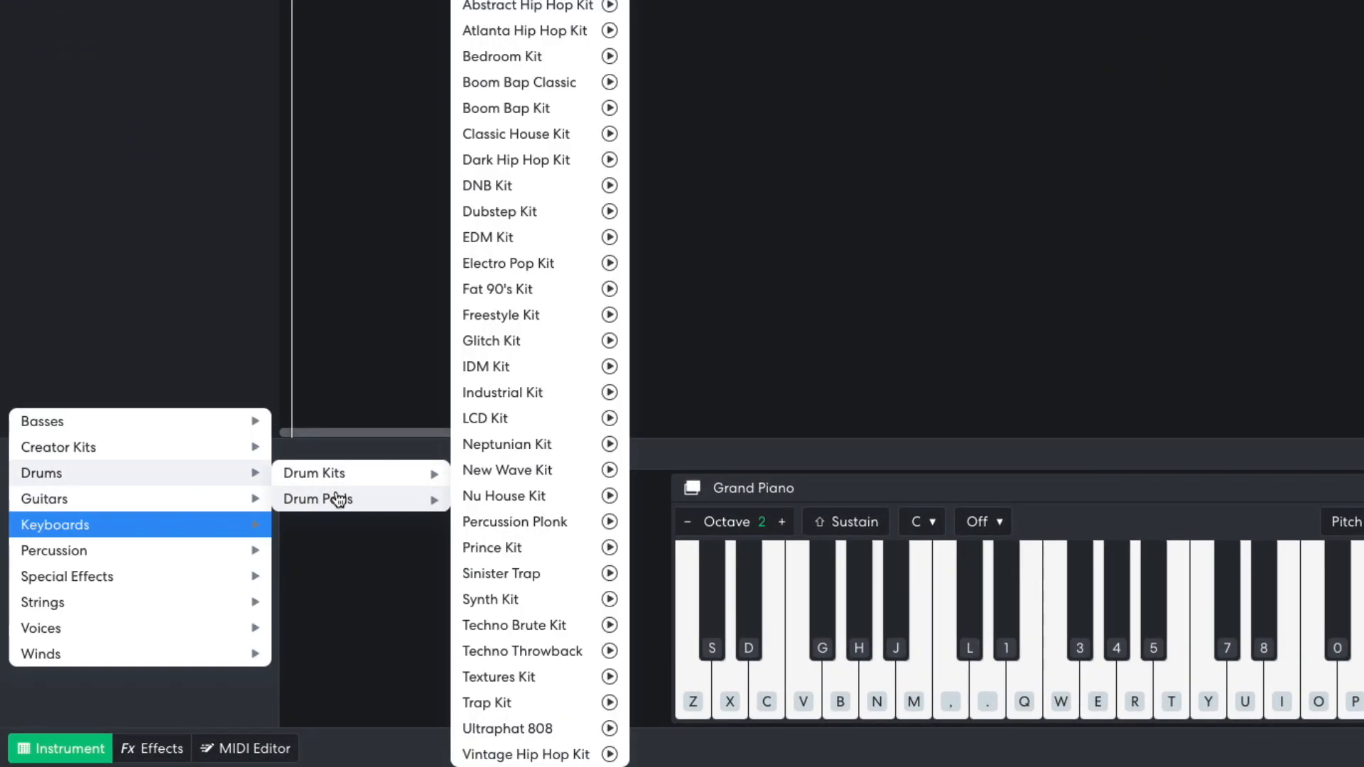
{"action": "left_click", "coordinate": [517, 547]}
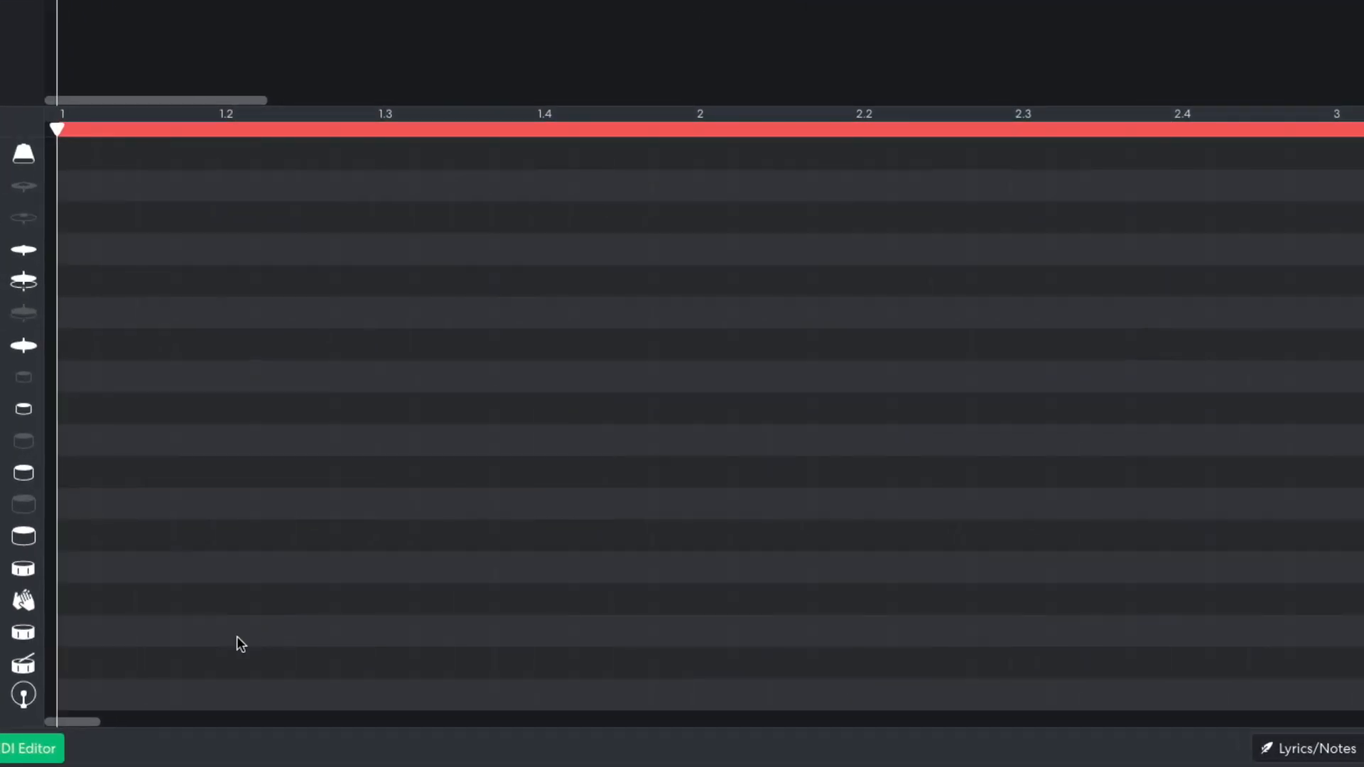
Step: Program snares on beats 2 and 4 and kicks on sixteenths 1, 8, 10 and 11 of bar 1, and play it back
{"action": "left_click", "coordinate": [335, 669]}
{"action": "left_click", "coordinate": [74, 696]}
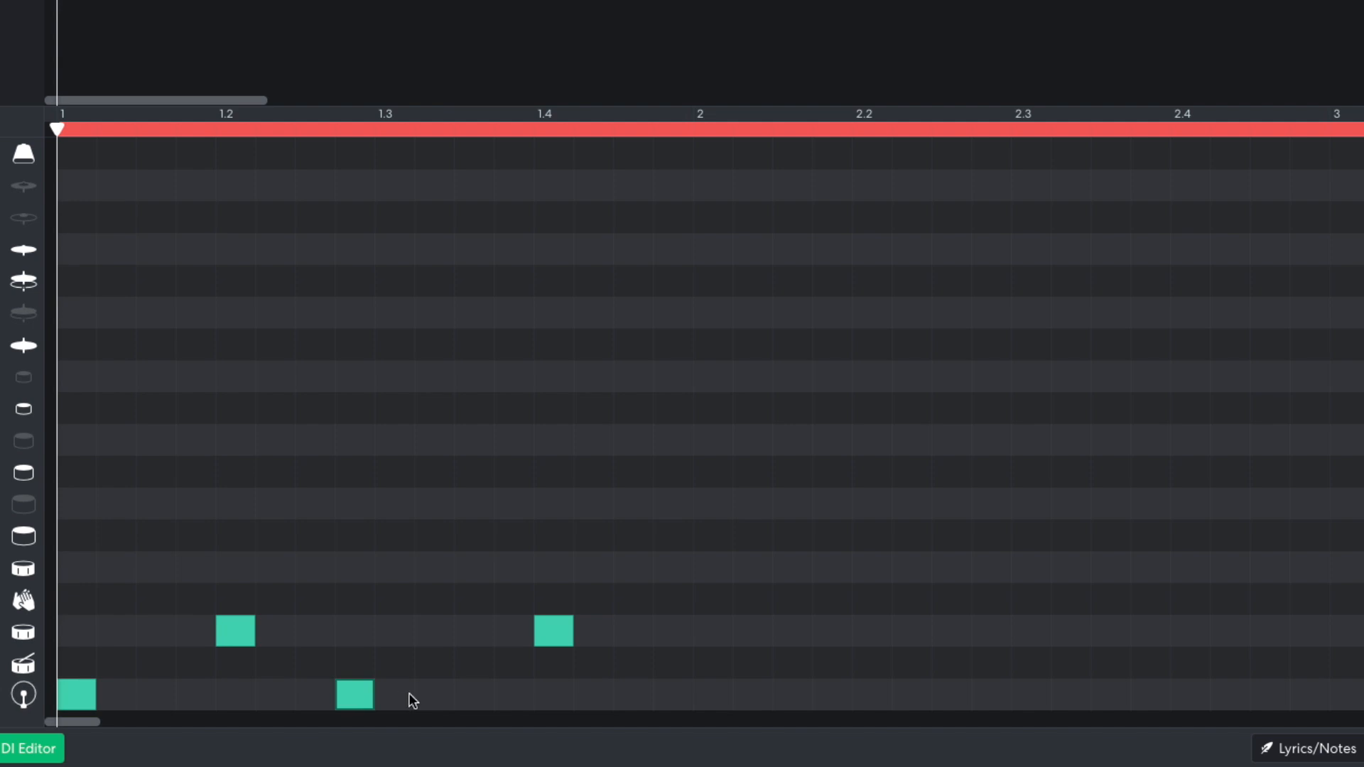
{"action": "left_click", "coordinate": [472, 697]}
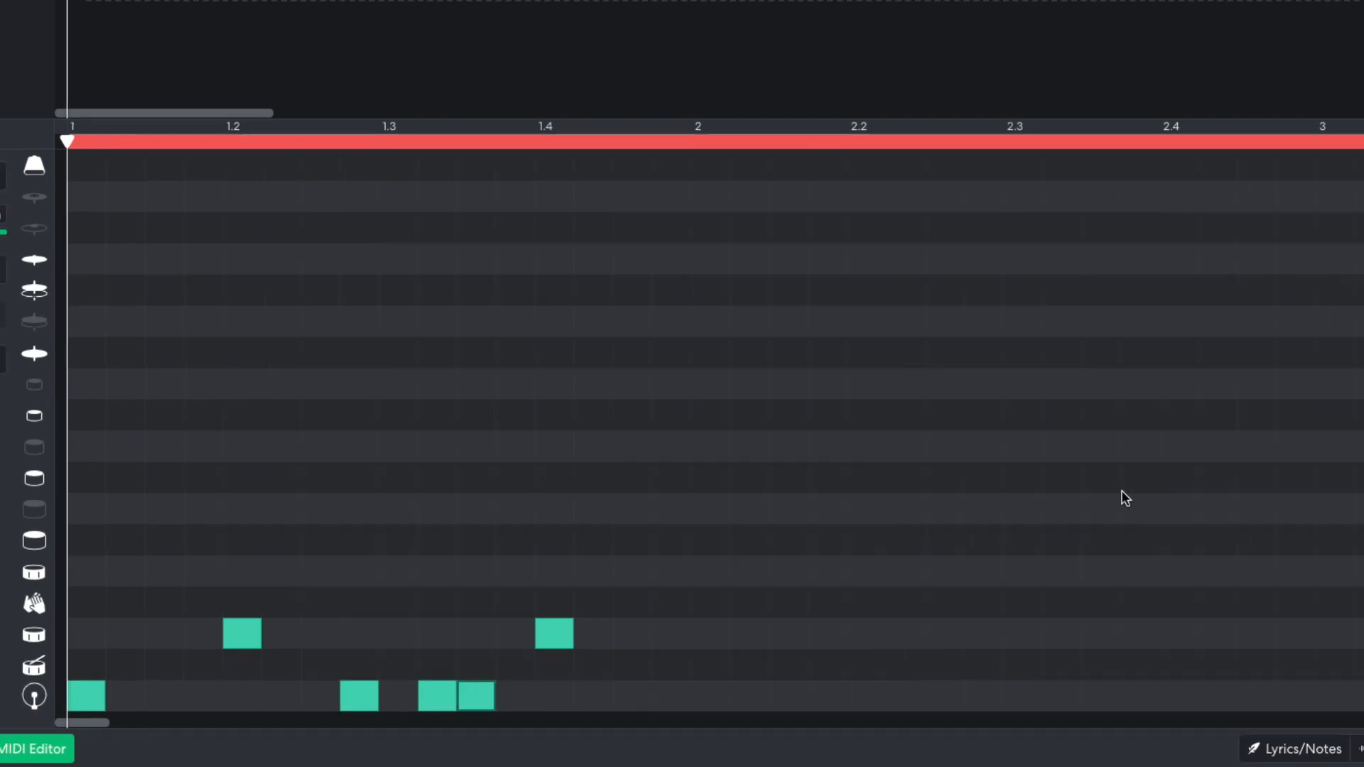
{"action": "key", "text": "space"}
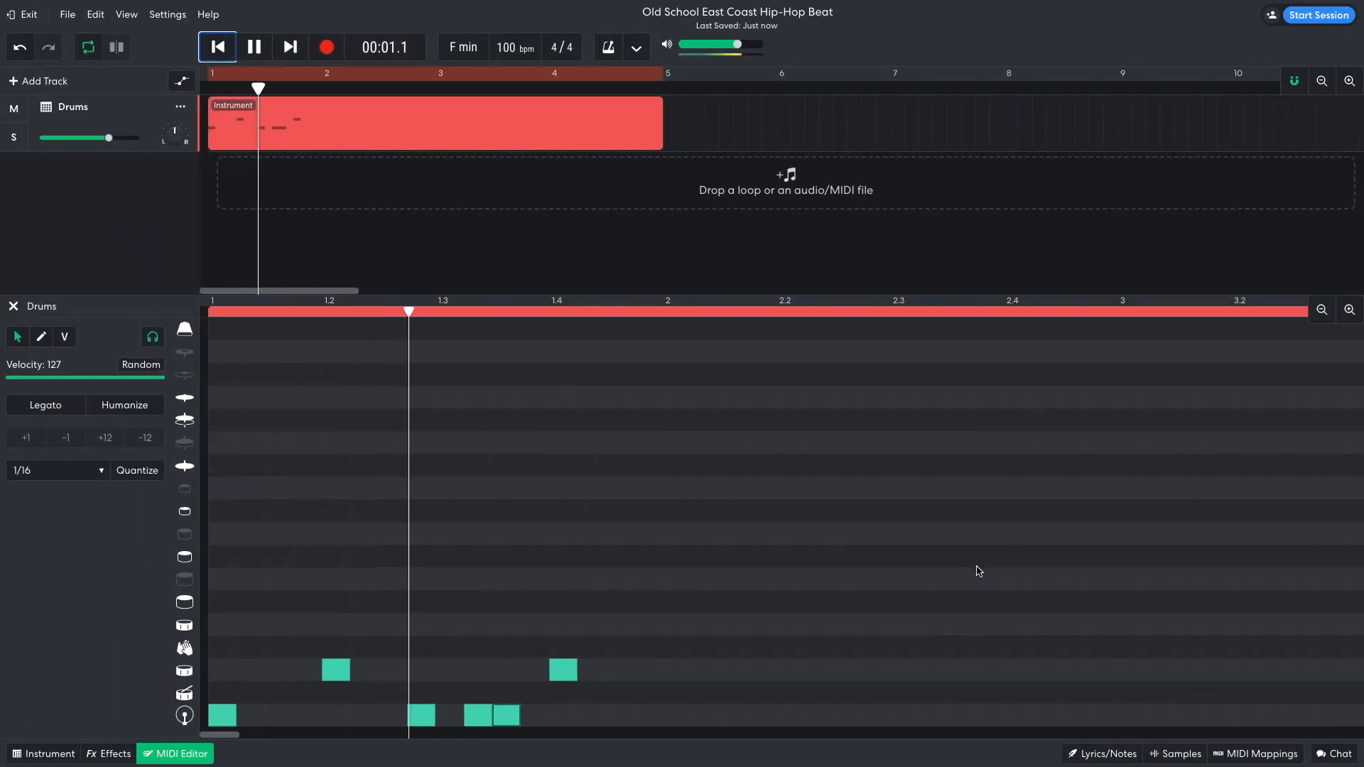
{"action": "key", "text": "space"}
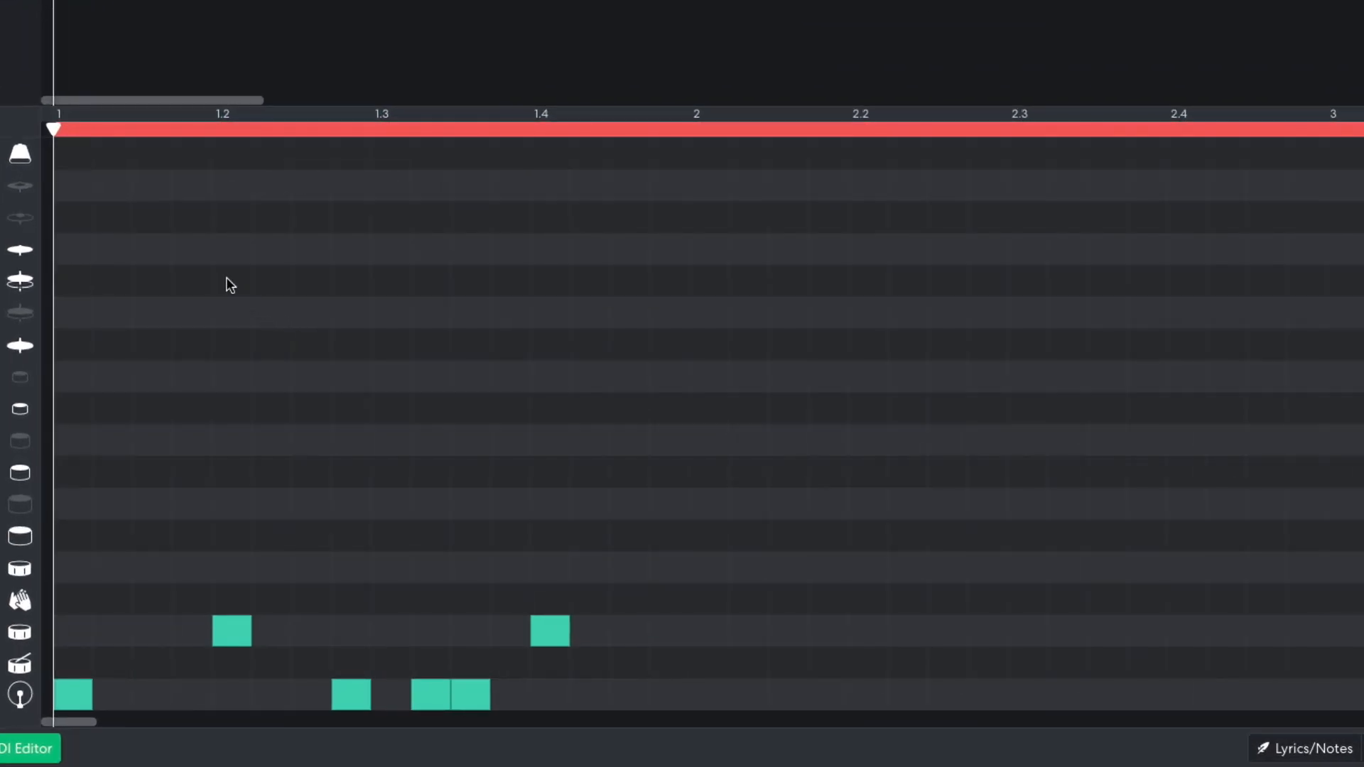
Step: Add open hi-hats on beats 2 and 4 and closed hi-hats on sixteenths 1, 8 and 10 of bar 1, and play it back
{"action": "left_click", "coordinate": [228, 280]}
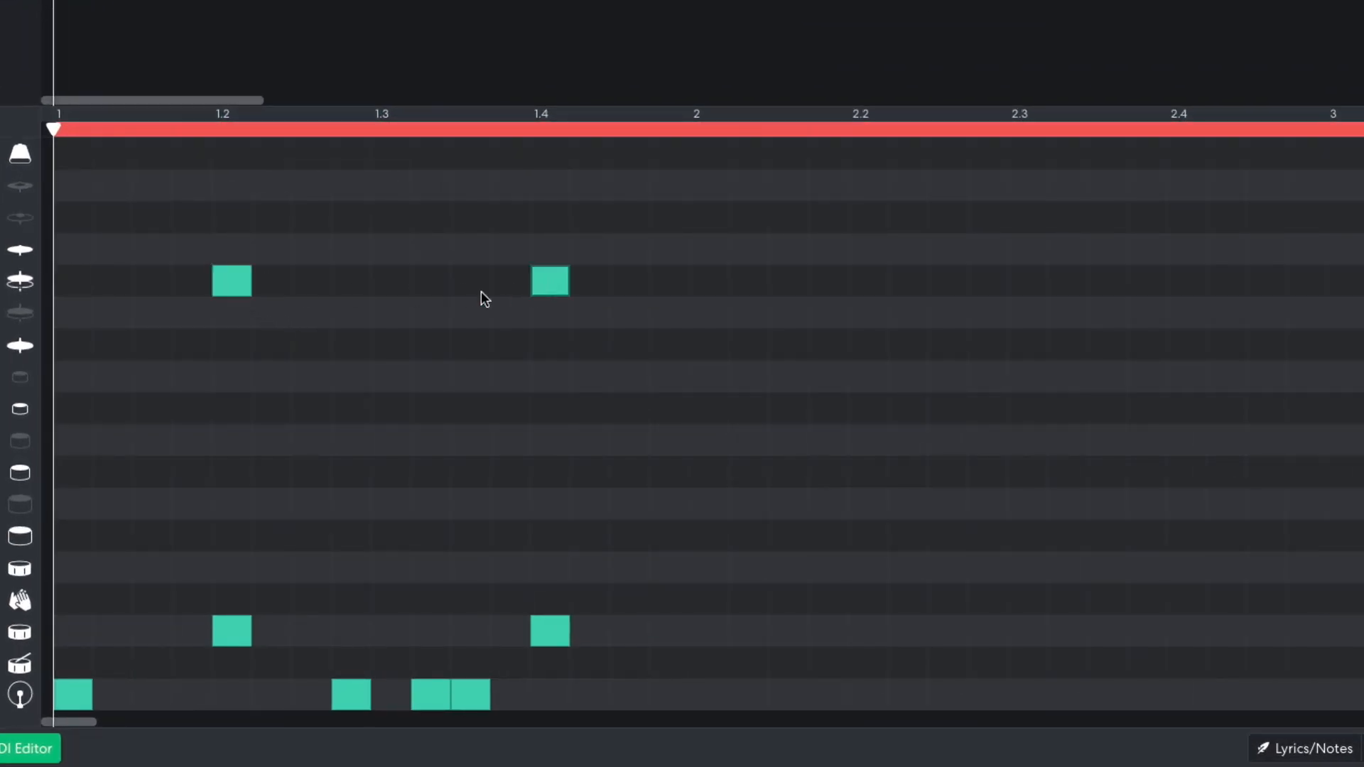
{"action": "left_click", "coordinate": [82, 345]}
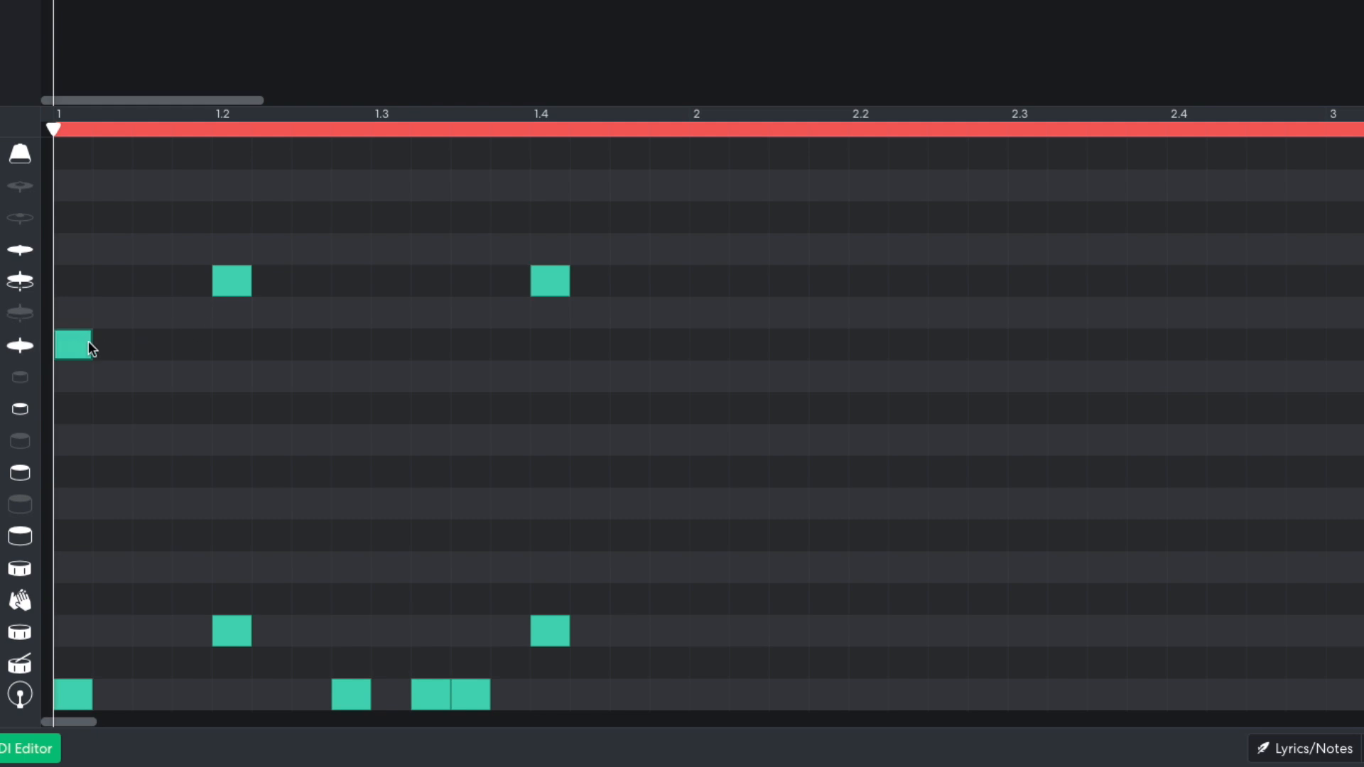
{"action": "left_click", "coordinate": [349, 350]}
{"action": "left_click", "coordinate": [429, 344]}
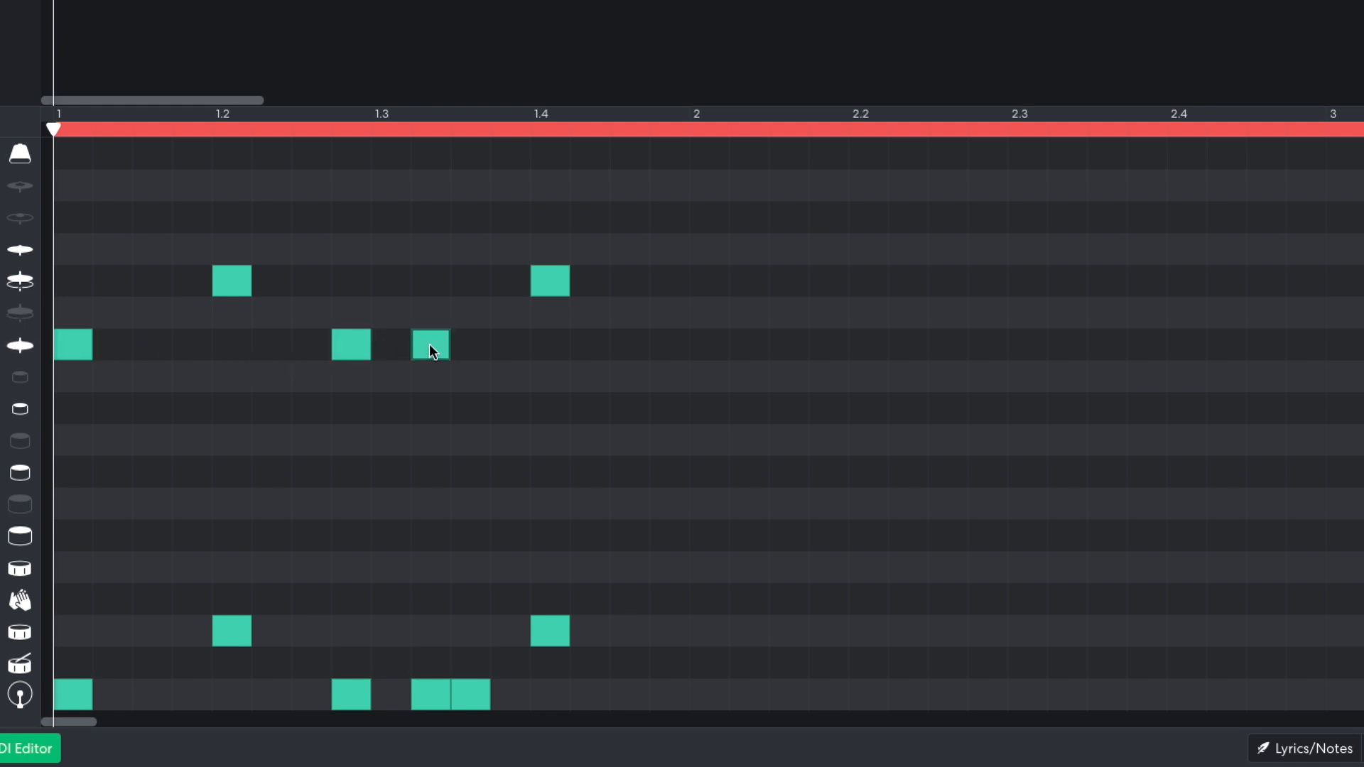
{"action": "key", "text": "space"}
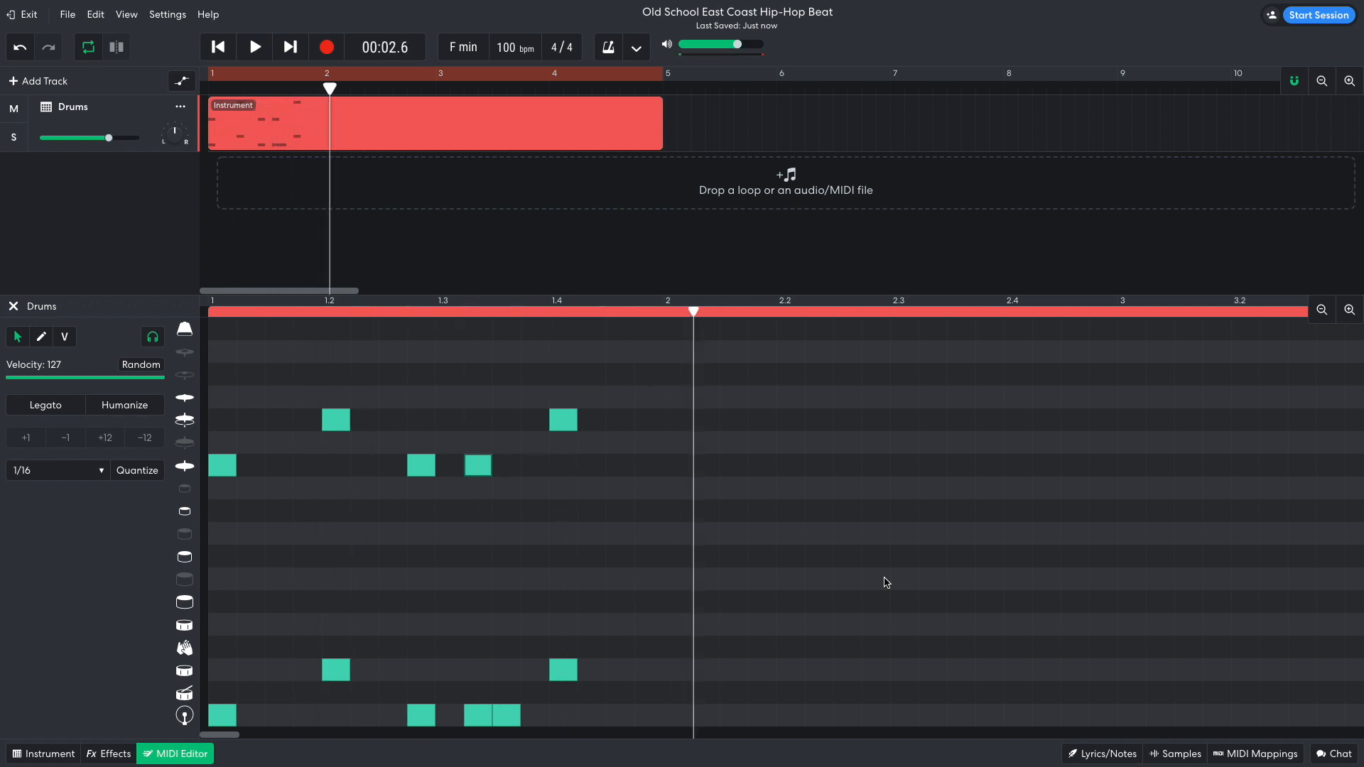
{"action": "key", "text": "space"}
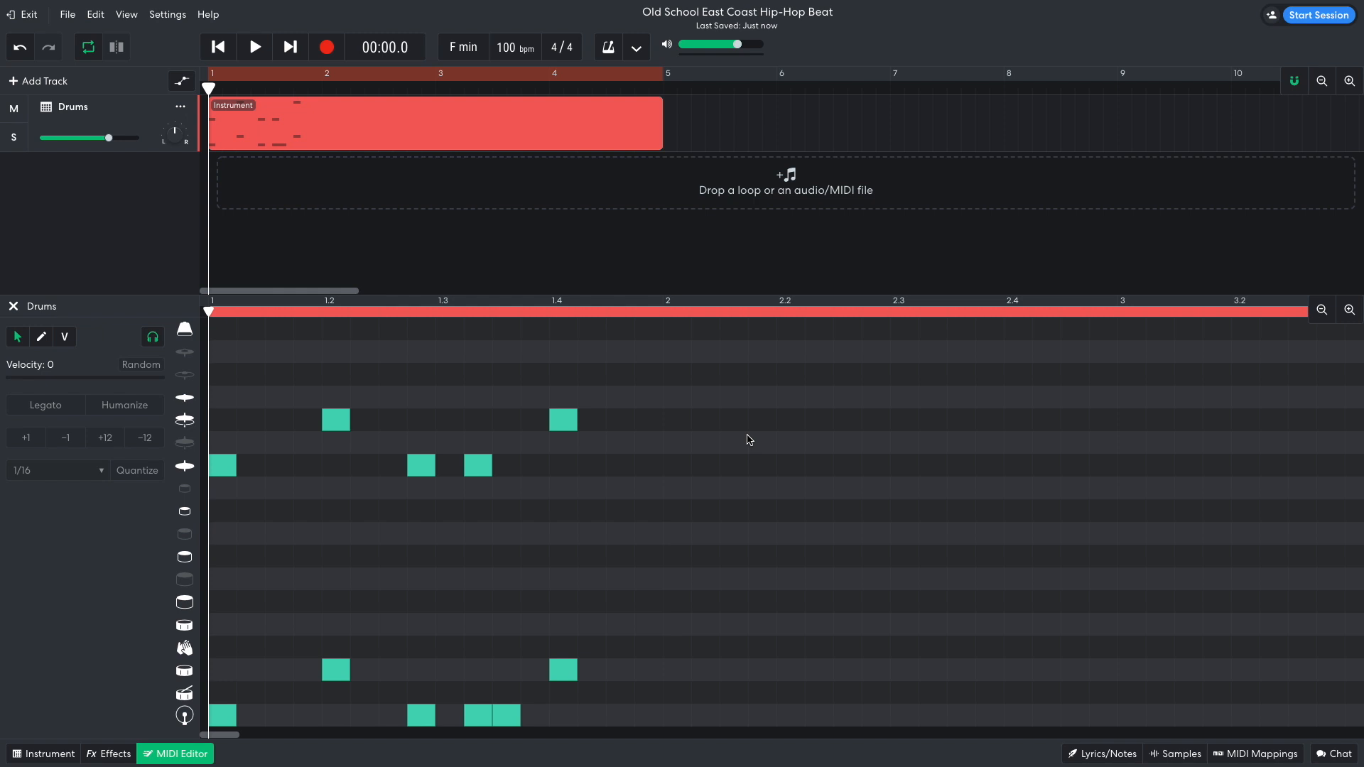
Step: Copy the bar 1 drum pattern into bar 2, add a kick on the third sixteenth of bar 2, and play both bars
{"action": "left_click_drag", "start_coordinate": [693, 414], "coordinate": [687, 732]}
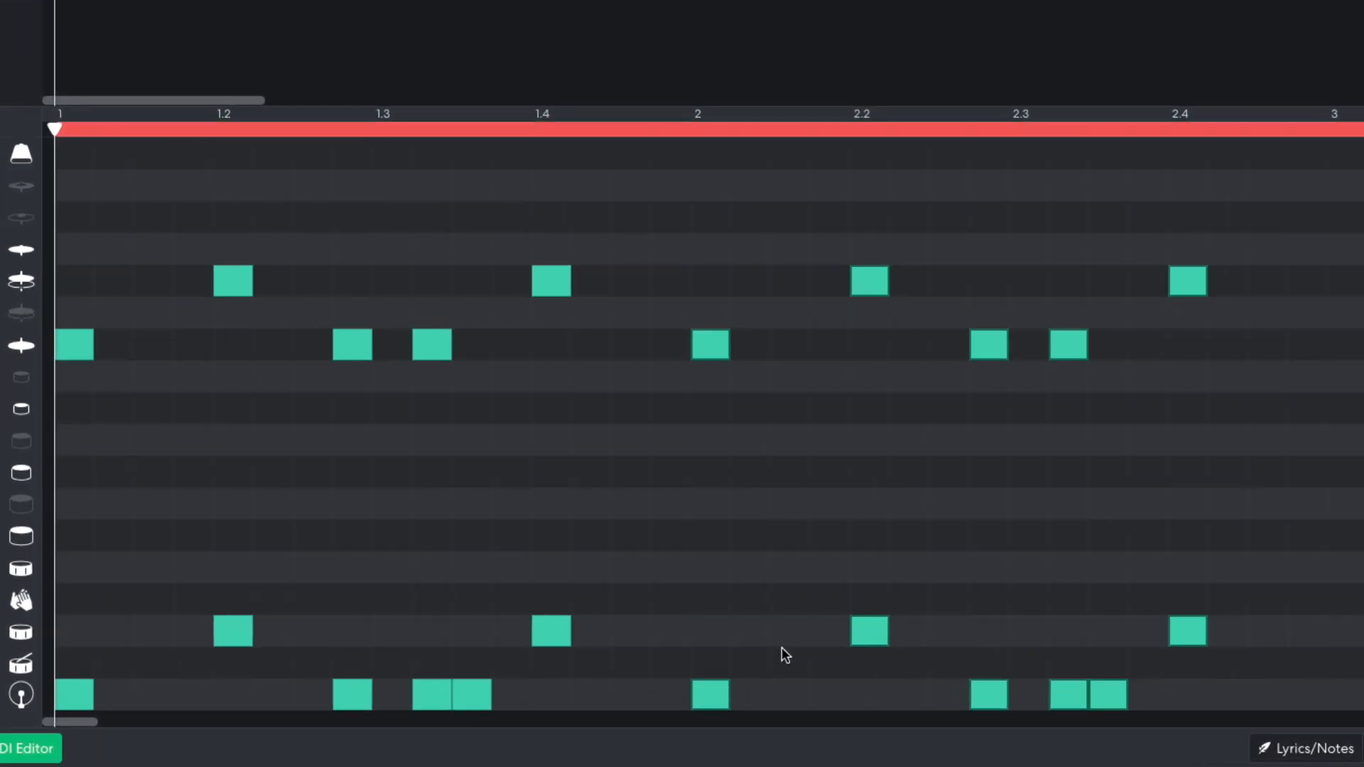
{"action": "left_click", "coordinate": [789, 690]}
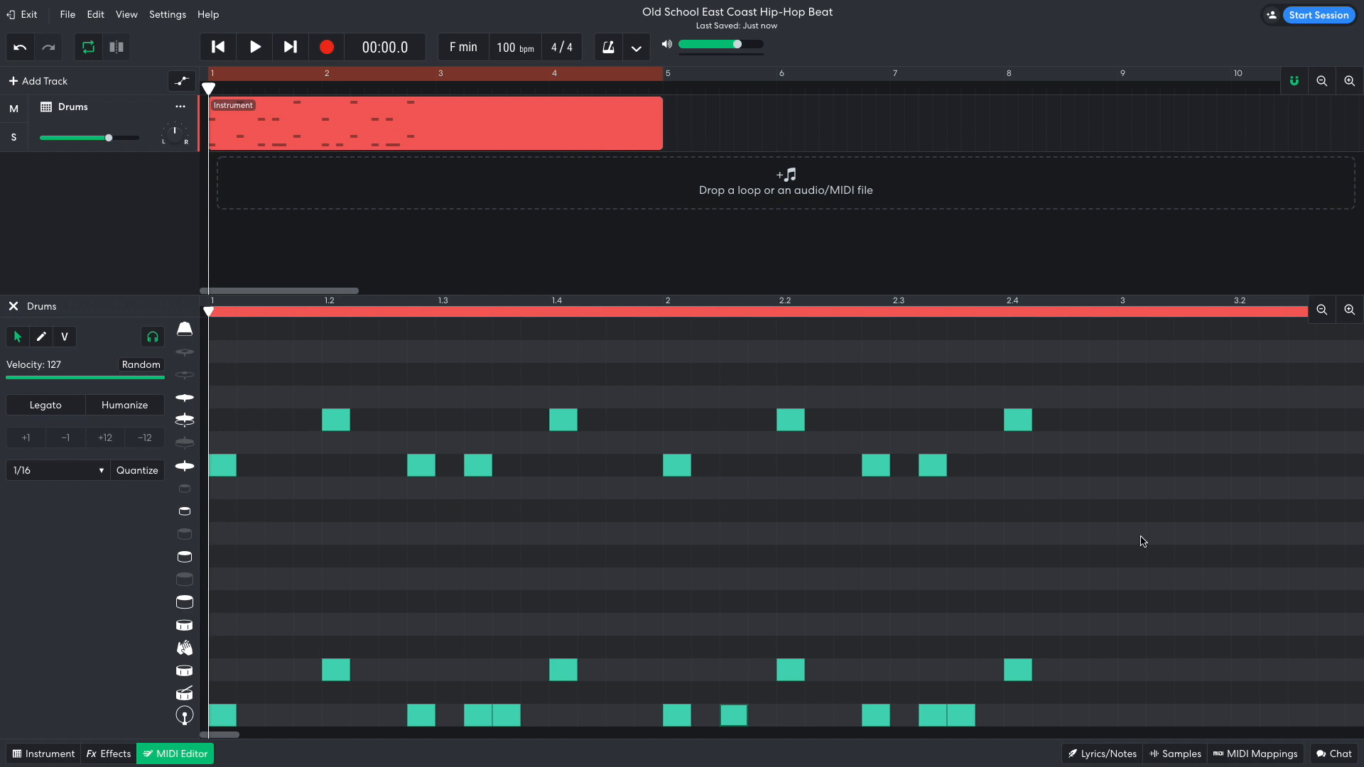
{"action": "key", "text": "space"}
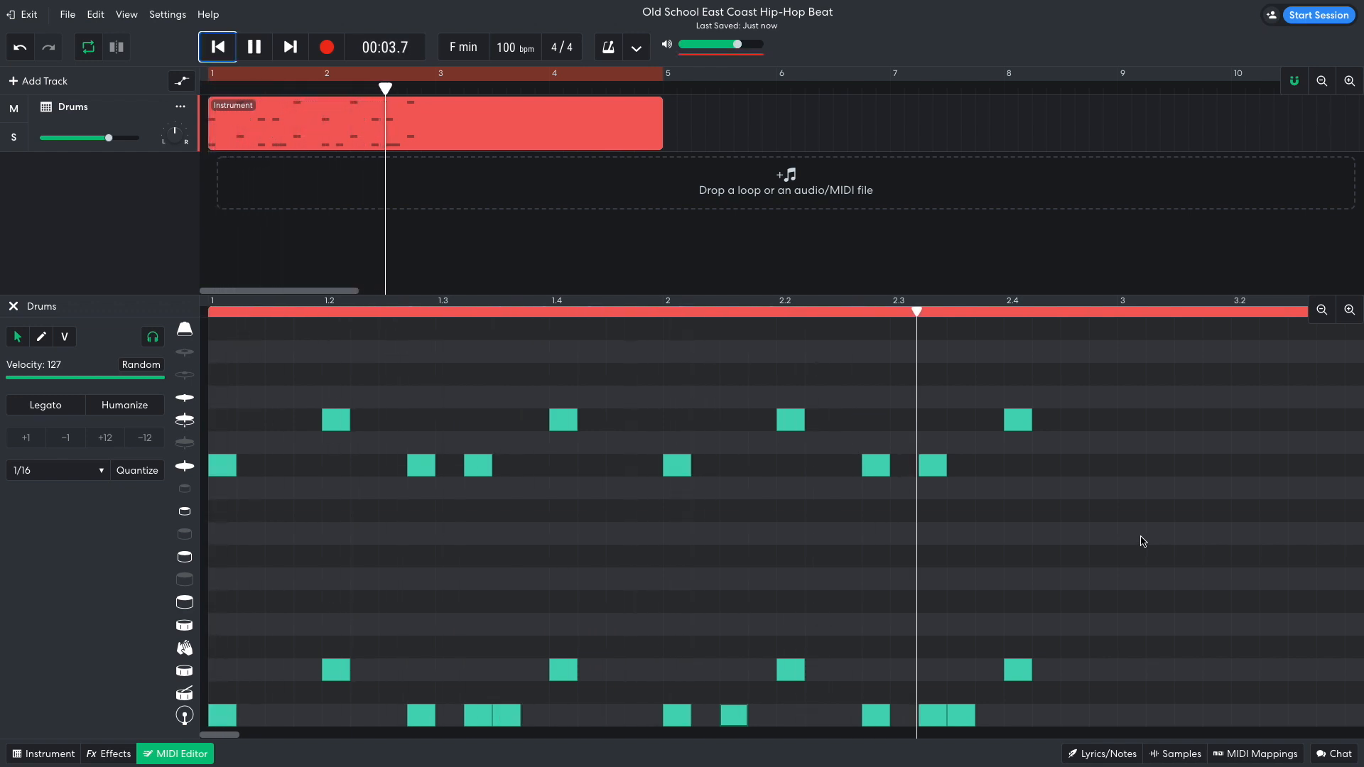
{"action": "key", "text": "space"}
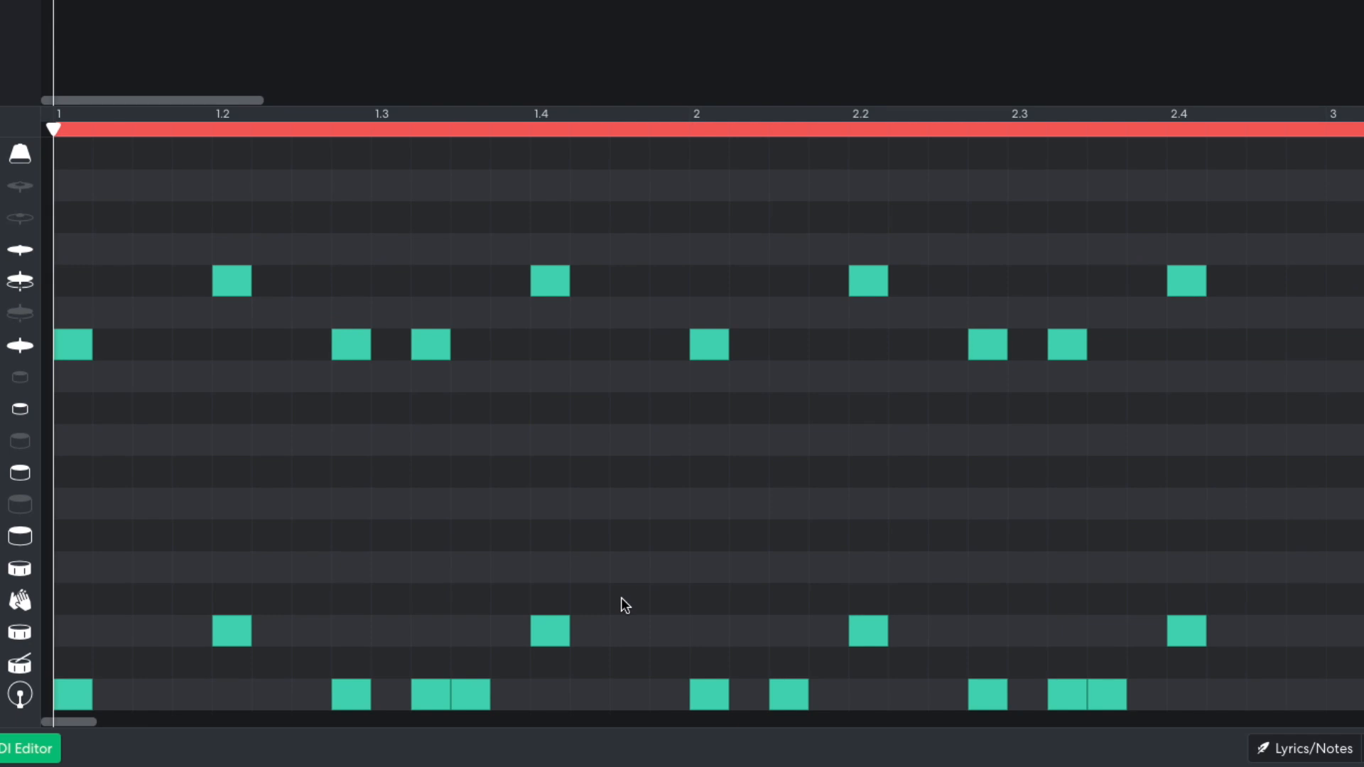
Step: Add claps on sixteenths 15 and 16 of bar 1 and 12, 14, 15 and 16 of bar 2, and play them back
{"action": "left_click", "coordinate": [620, 647]}
{"action": "left_click", "coordinate": [672, 604]}
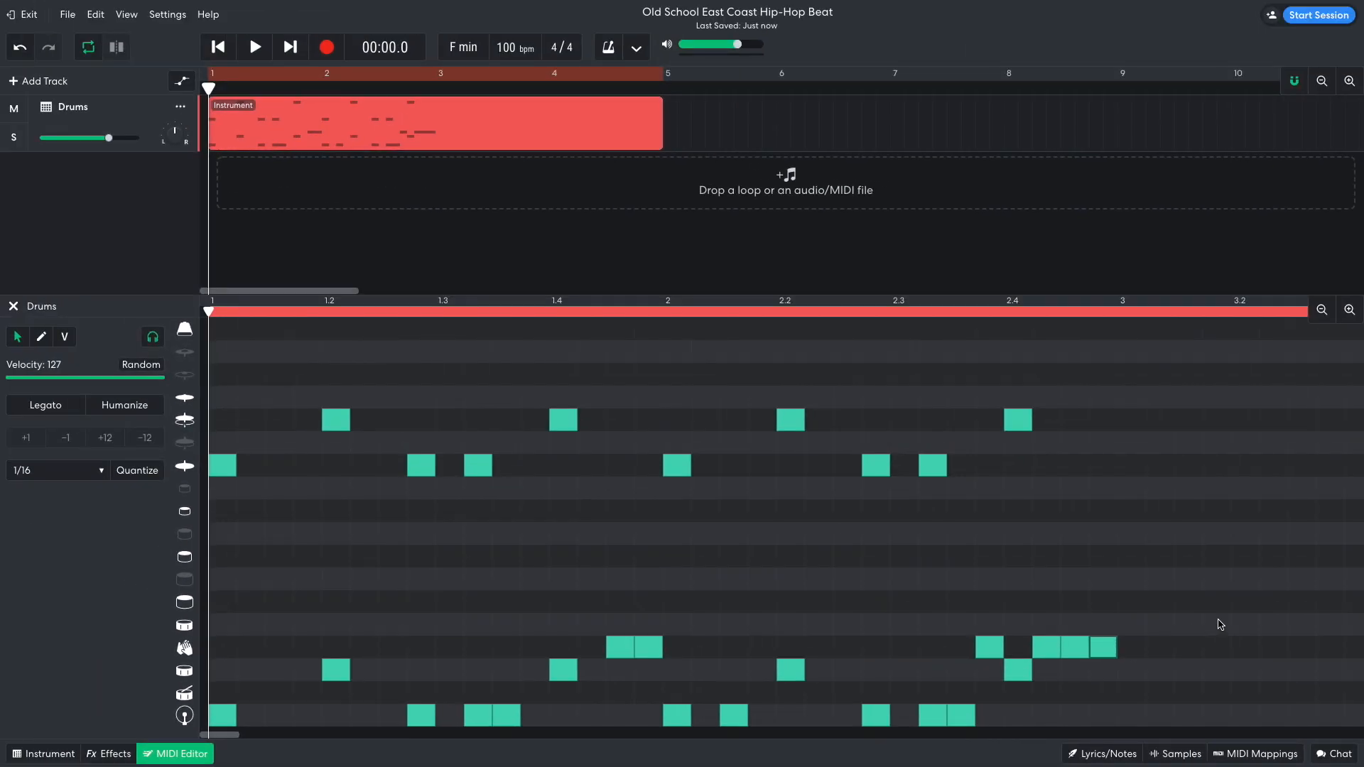
{"action": "key", "text": "space"}
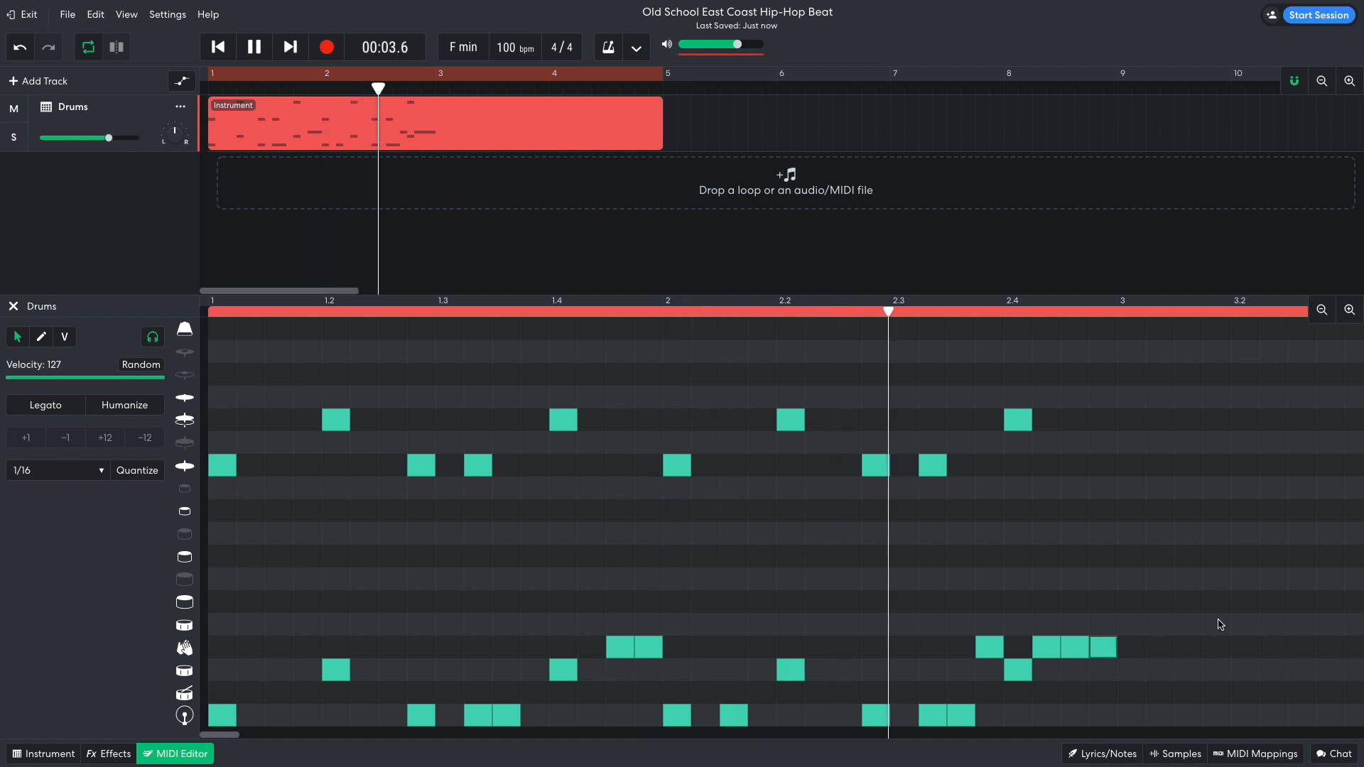
{"action": "key", "text": "space"}
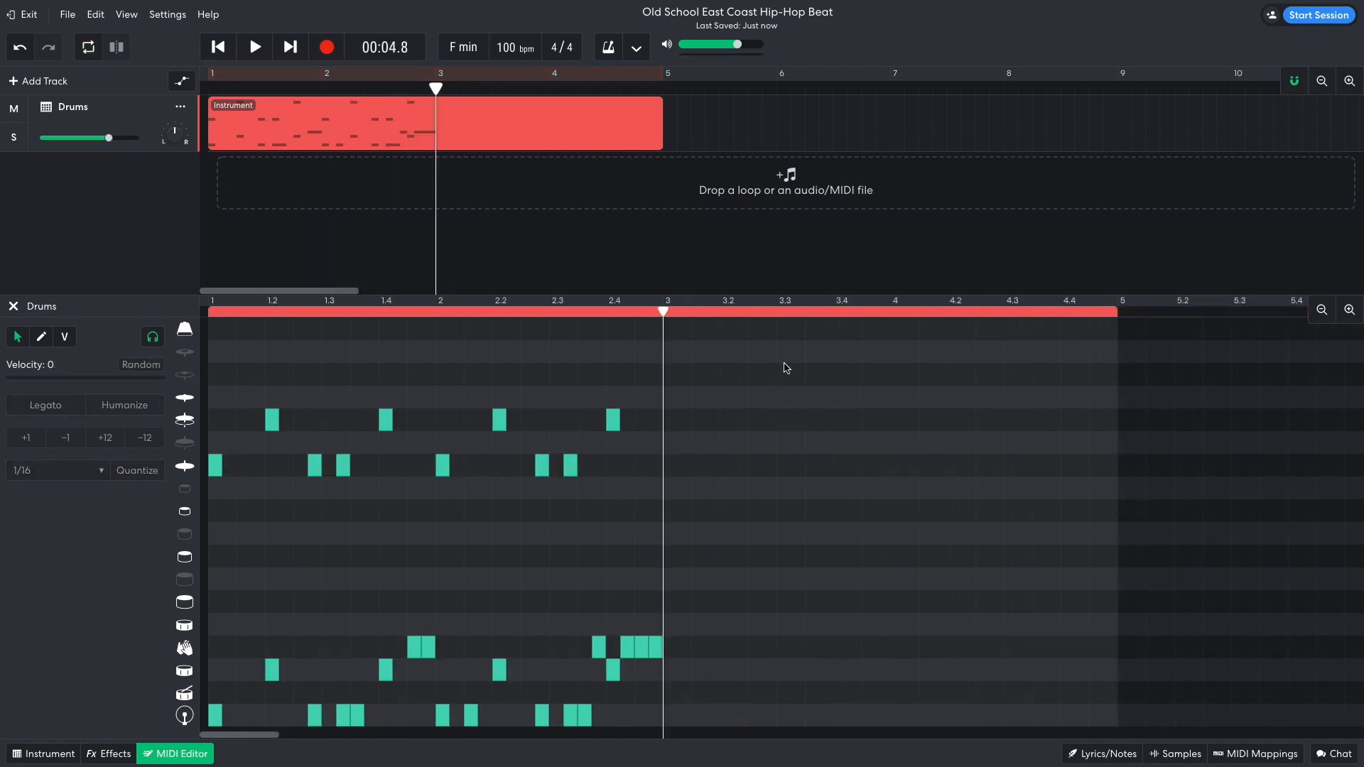
Step: Copy the two-bar drum pattern into bars 3 and 4 and delete the last four claps of bar 4
{"action": "left_click_drag", "start_coordinate": [787, 368], "coordinate": [666, 725]}
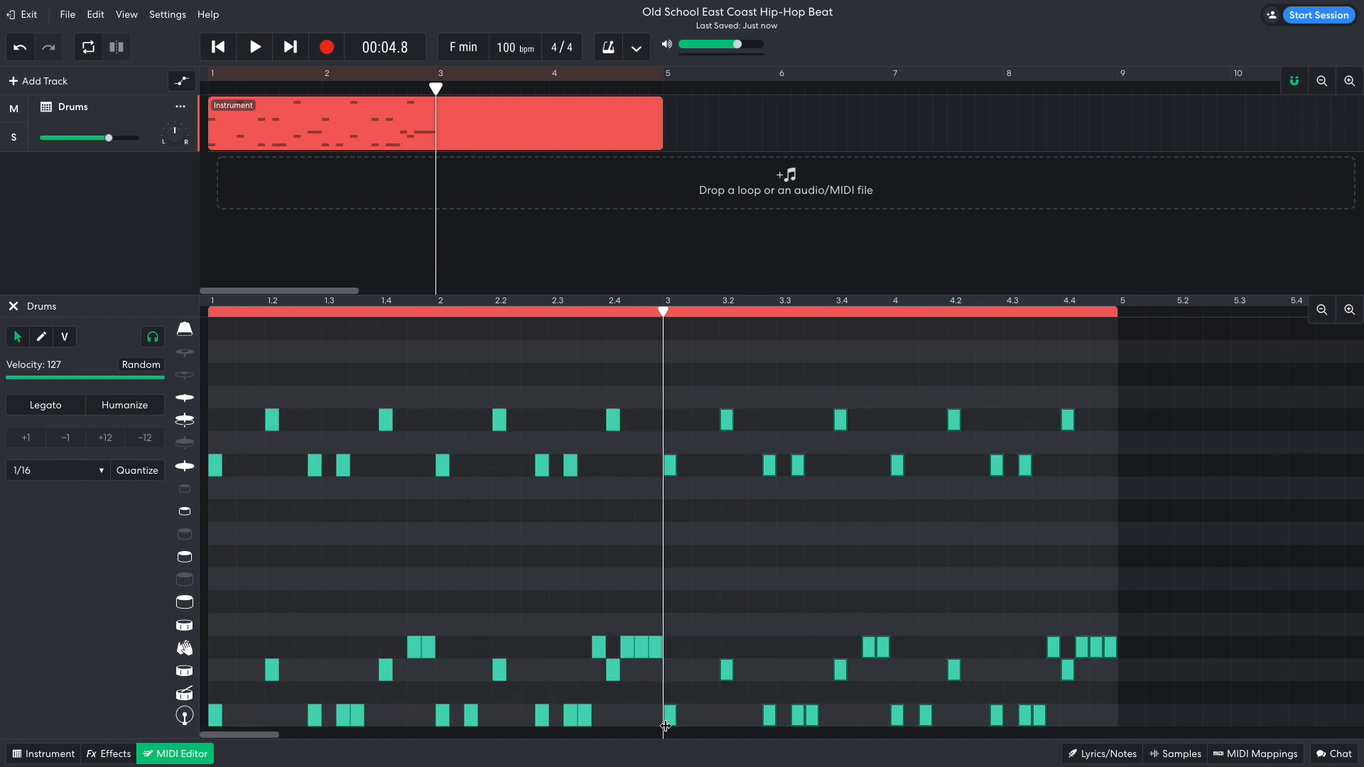
{"action": "left_click", "coordinate": [1069, 313]}
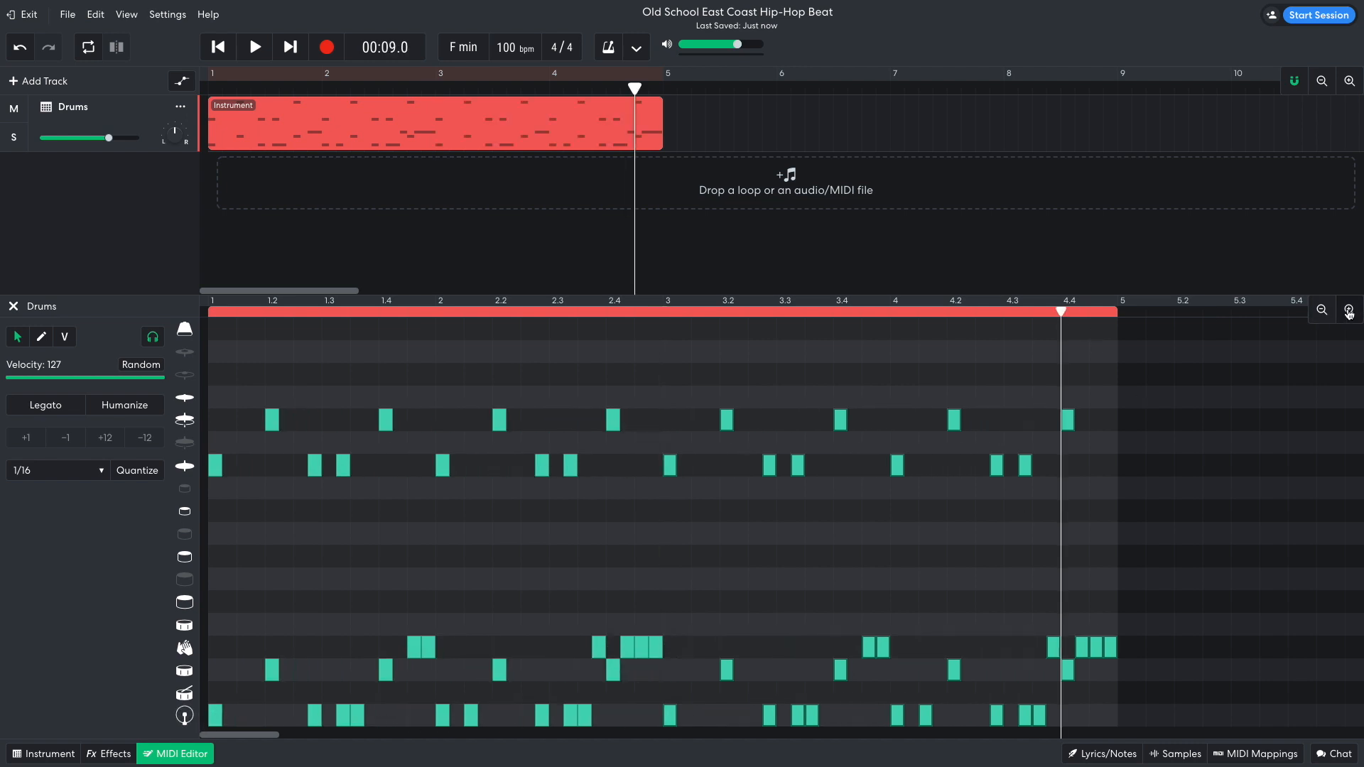
{"action": "left_click", "coordinate": [1348, 310]}
{"action": "left_click", "coordinate": [1348, 311]}
{"action": "left_click_drag", "start_coordinate": [1263, 593], "coordinate": [1030, 625]}
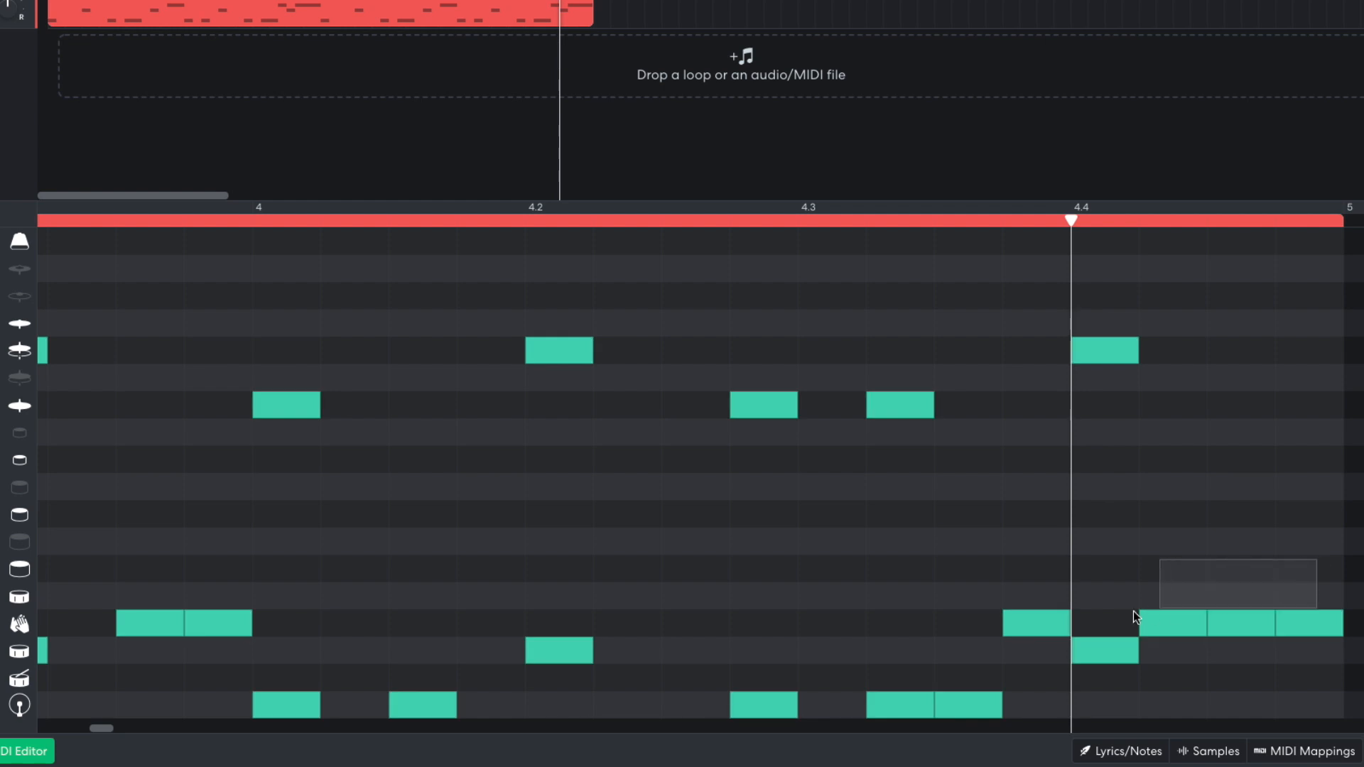
{"action": "key", "text": "Delete"}
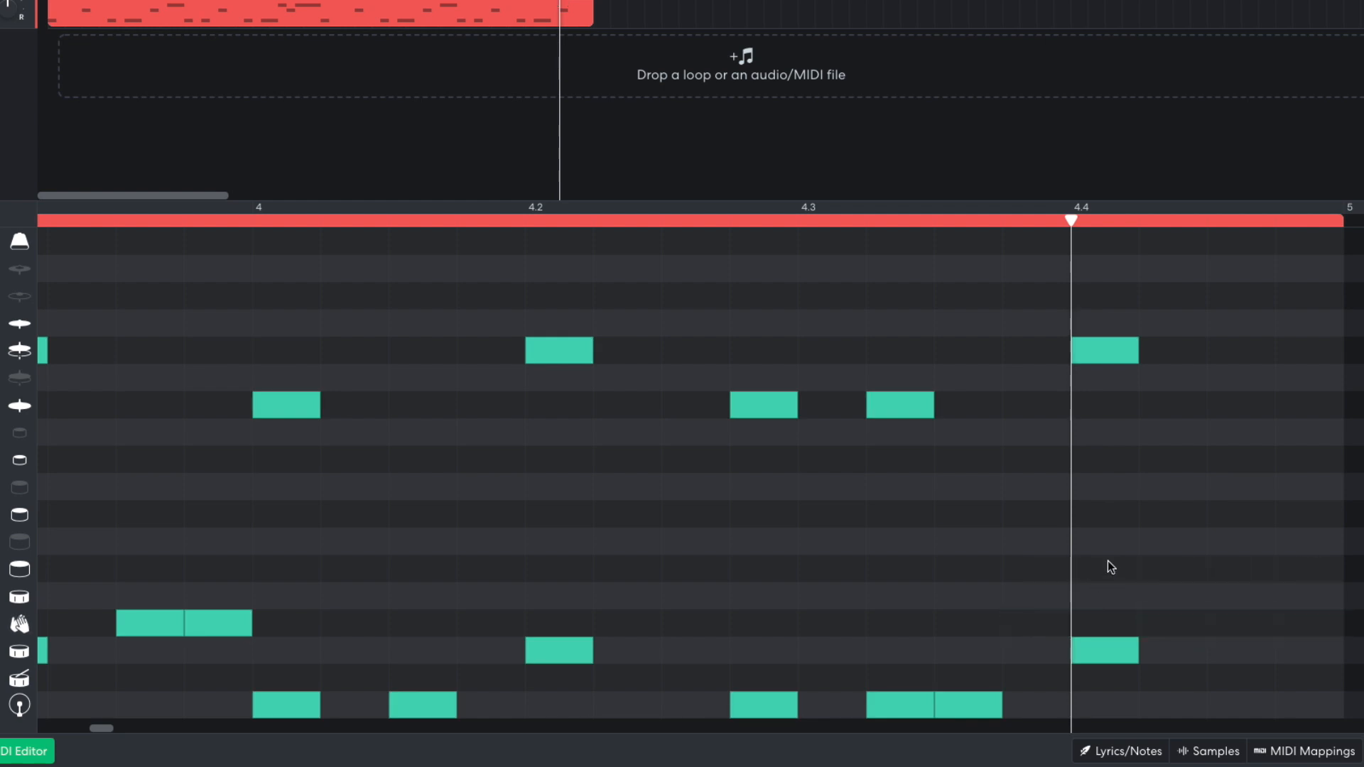
Step: Add a sixteenth-note fill on beat 4 of bar 4, two high toms followed by two mid toms, and play it back
{"action": "left_click", "coordinate": [1111, 459]}
{"action": "left_click", "coordinate": [1170, 459]}
{"action": "left_click", "coordinate": [1242, 512]}
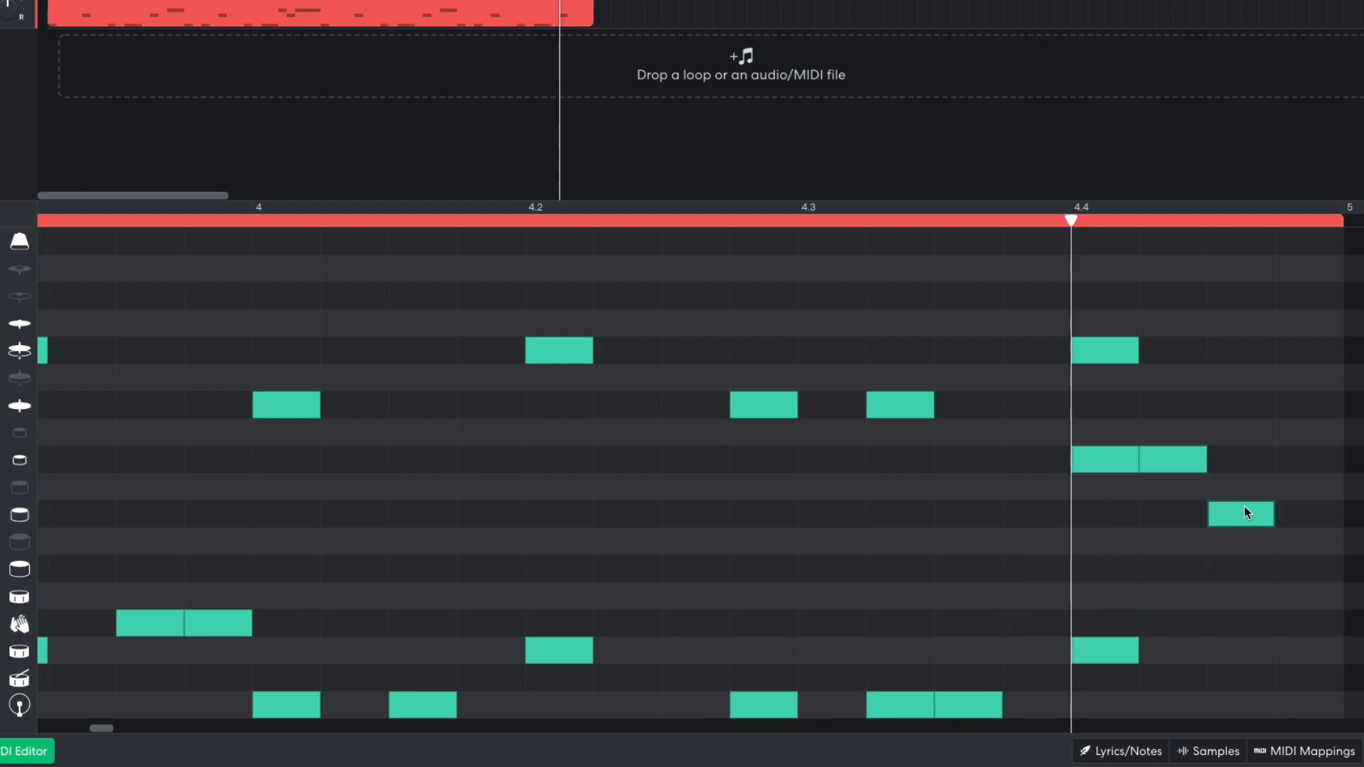
{"action": "left_click", "coordinate": [1287, 504]}
{"action": "key", "text": "space"}
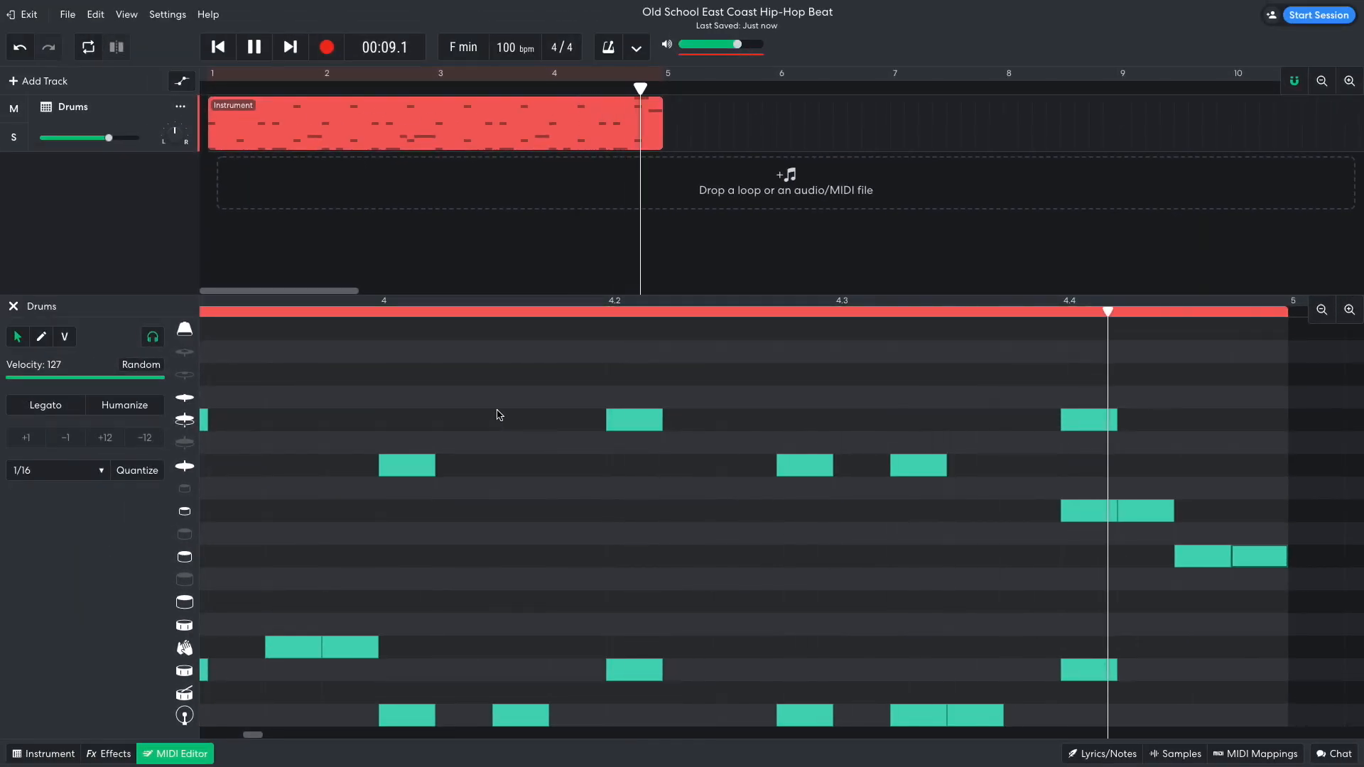
{"action": "key", "text": "space"}
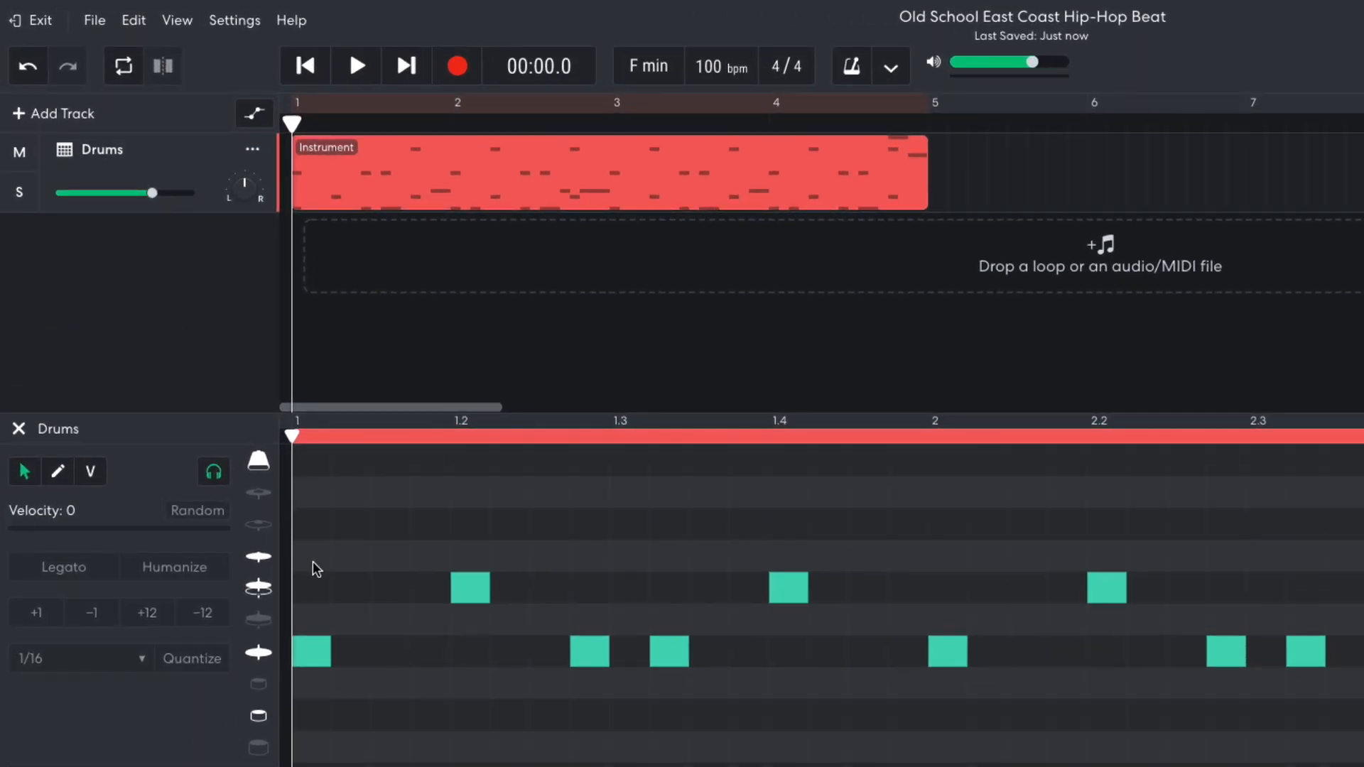
Step: Add a crash cymbal hit at the start of bar 1 and play the beat with the Drums track volume lowered
{"action": "left_click", "coordinate": [313, 561]}
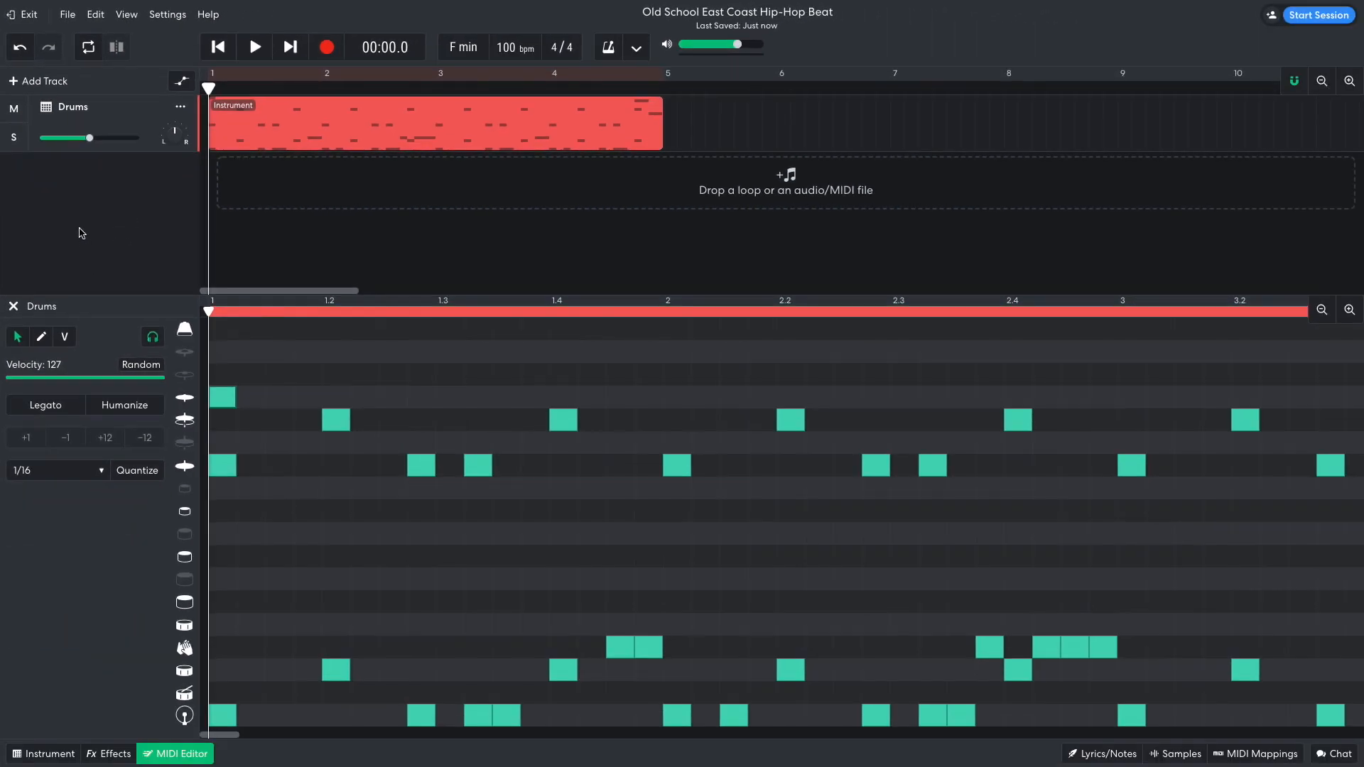
{"action": "key", "text": "space"}
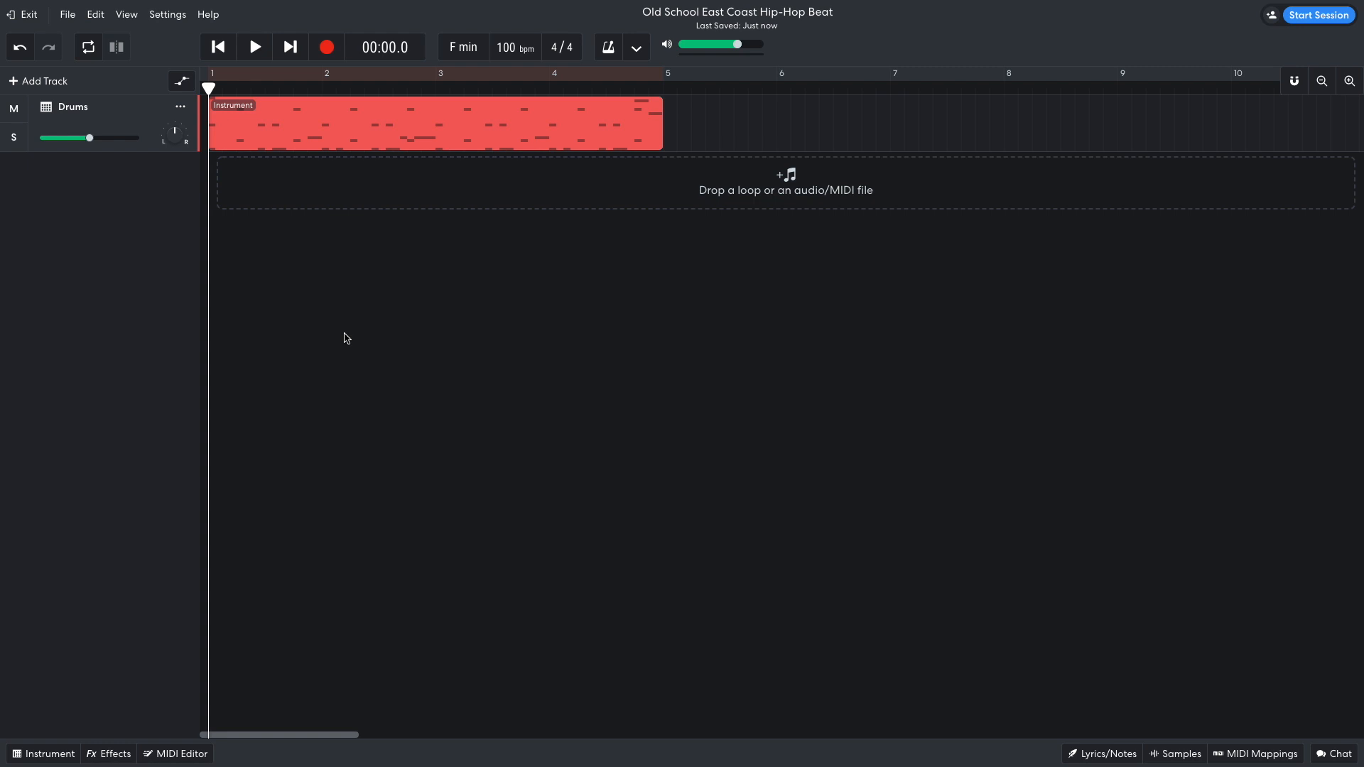
Step: Add a second instrument track and set its instrument to Acid Bass
{"action": "left_click", "coordinate": [50, 84]}
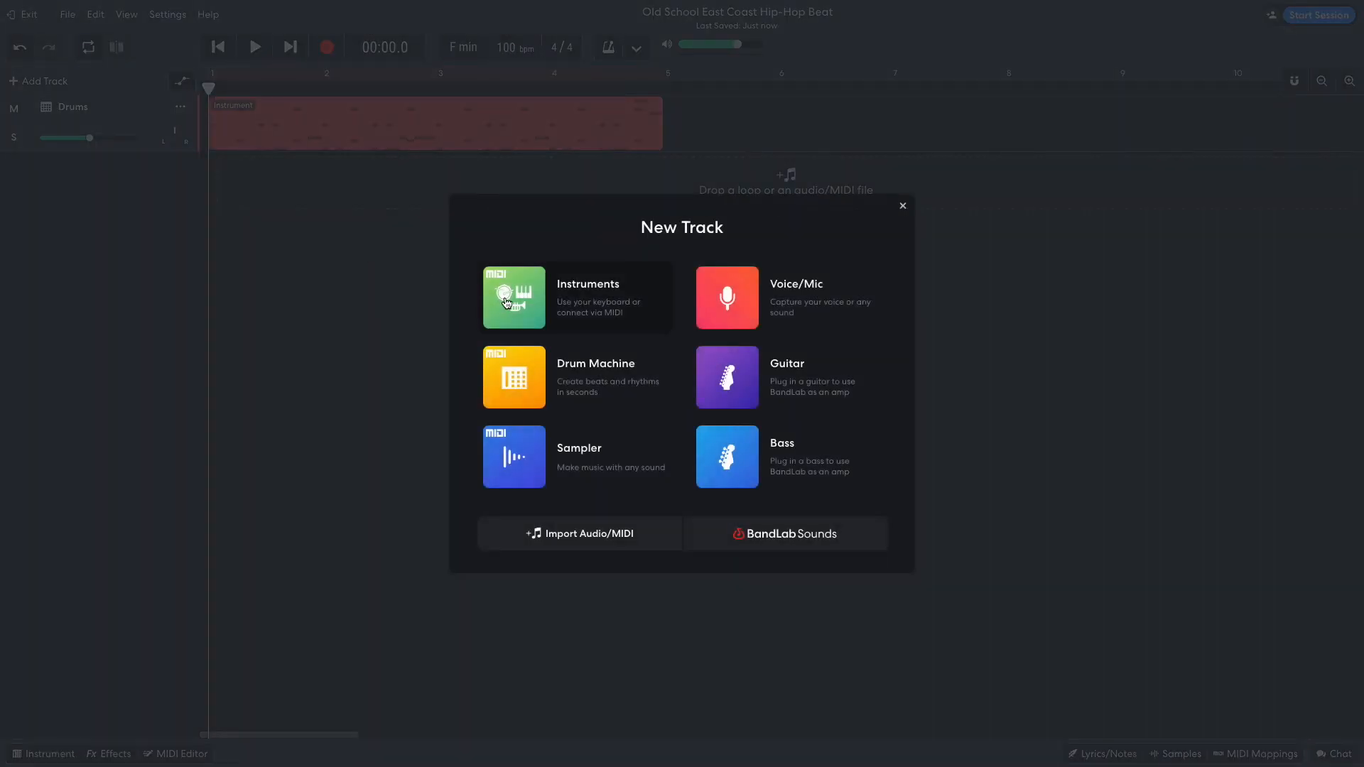
{"action": "left_click", "coordinate": [508, 303]}
{"action": "left_click", "coordinate": [44, 754]}
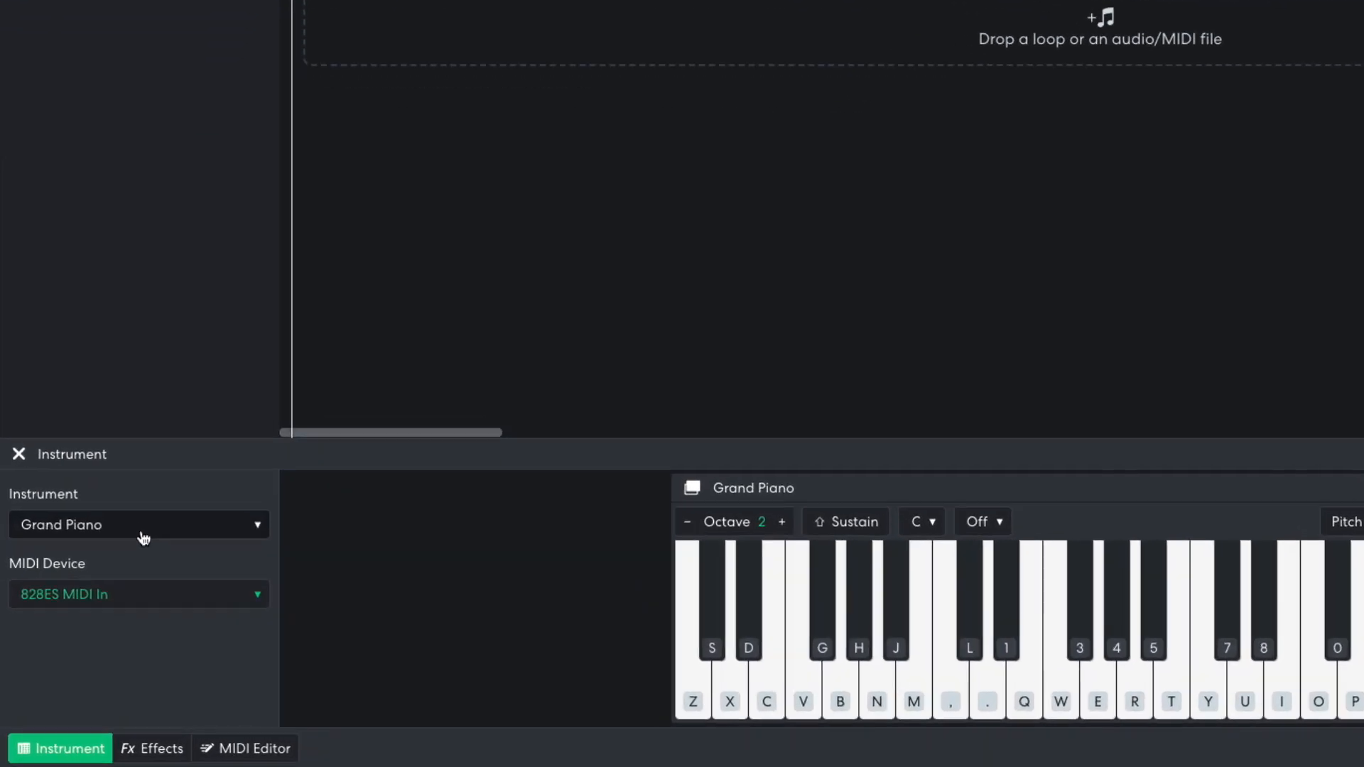
{"action": "left_click", "coordinate": [99, 597]}
{"action": "mouse_move", "coordinate": [213, 423]}
{"action": "mouse_move", "coordinate": [355, 498]}
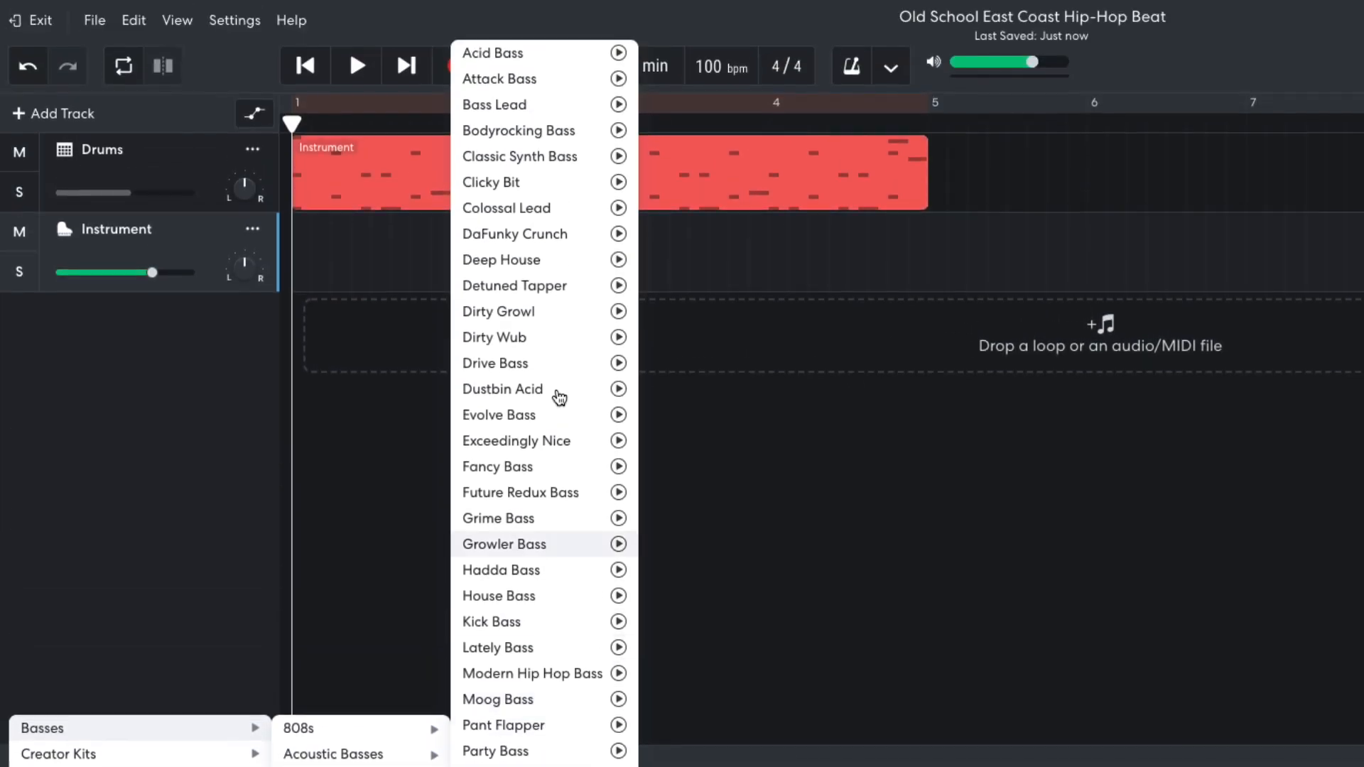
{"action": "left_click", "coordinate": [480, 52]}
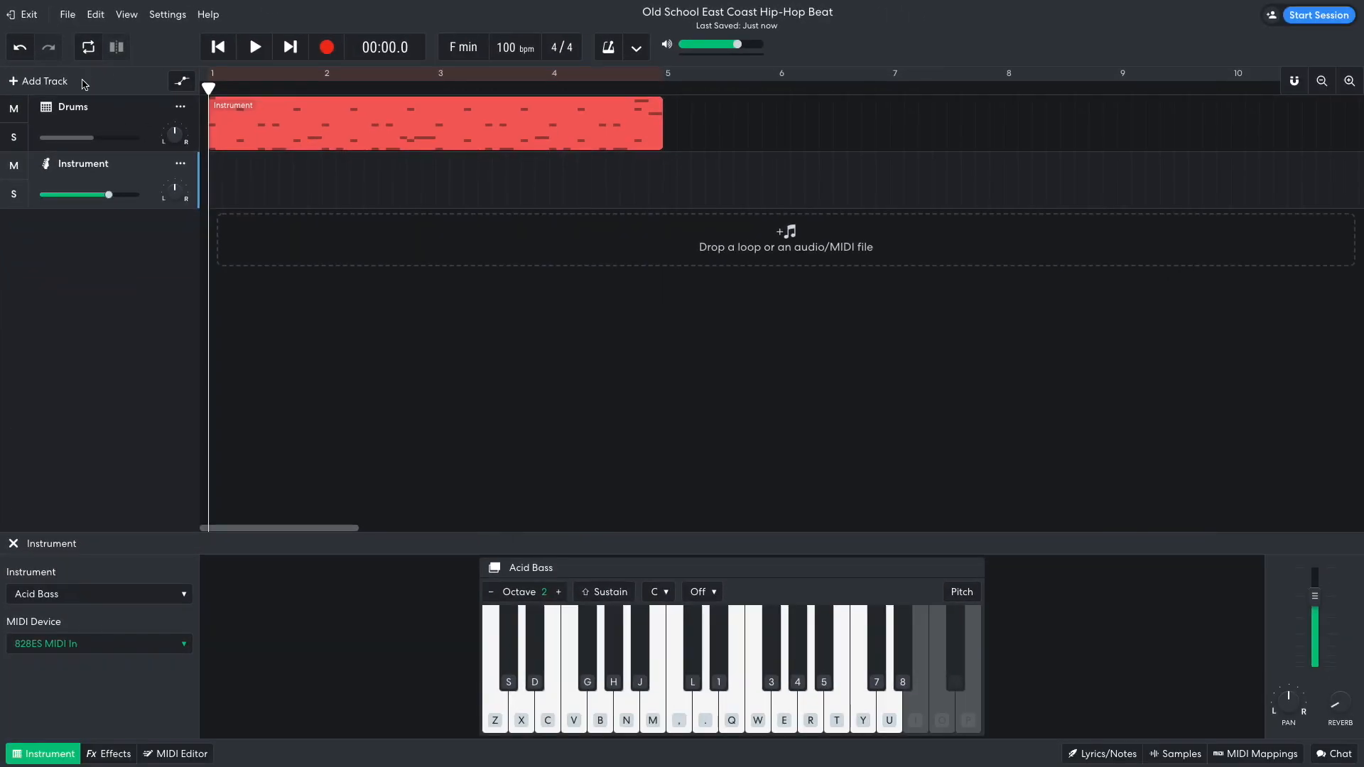
Step: Add a third instrument track and set its instrument to Retro Juno Pad from the synth pads
{"action": "left_click", "coordinate": [76, 116]}
{"action": "left_click", "coordinate": [533, 314]}
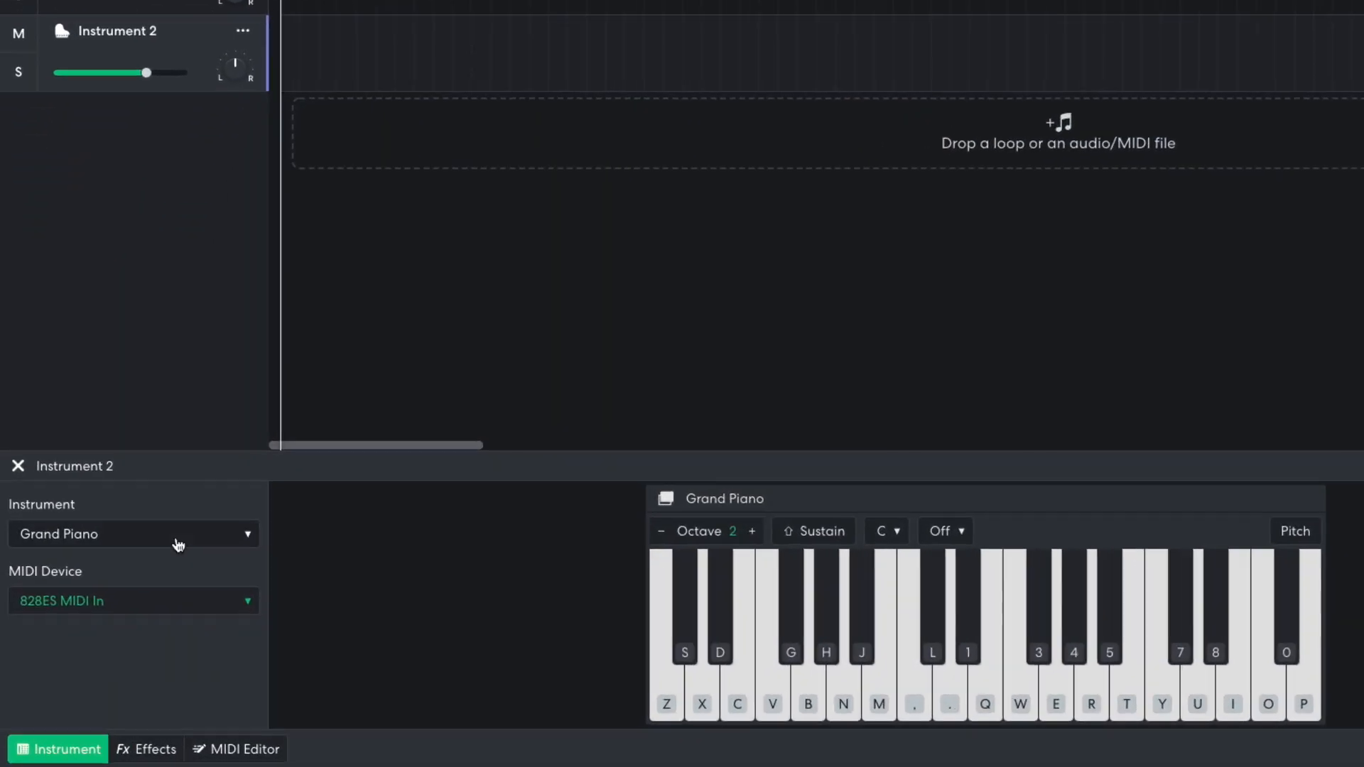
{"action": "left_click", "coordinate": [177, 545]}
{"action": "mouse_move", "coordinate": [178, 545]}
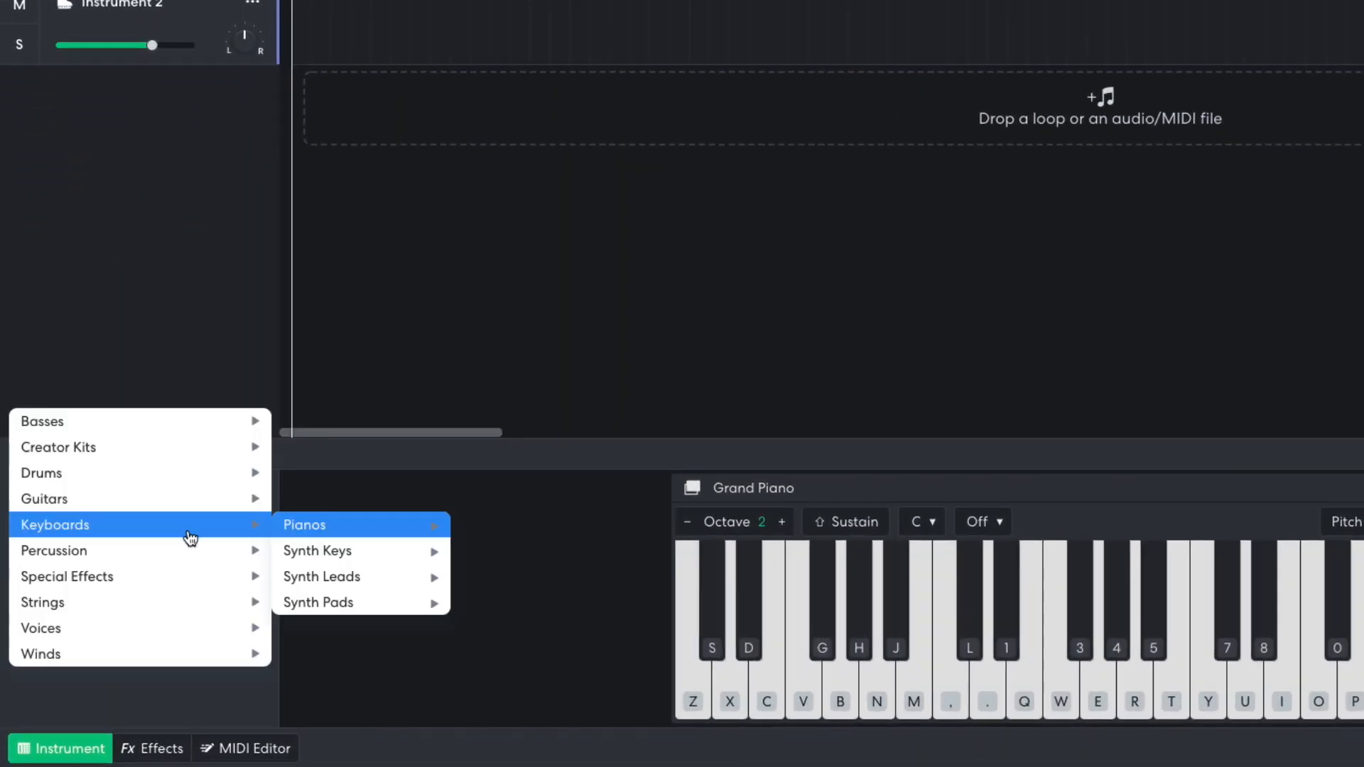
{"action": "mouse_move", "coordinate": [369, 604]}
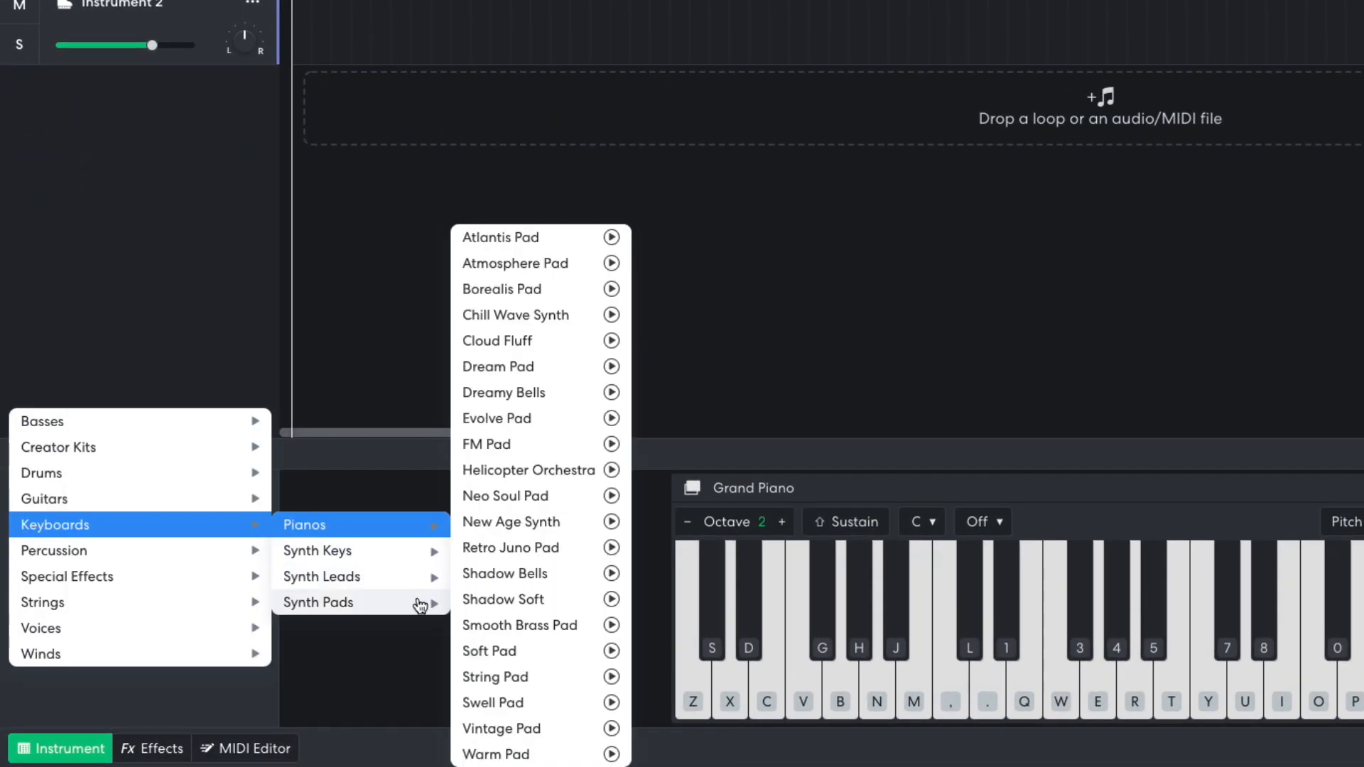
{"action": "left_click", "coordinate": [542, 548]}
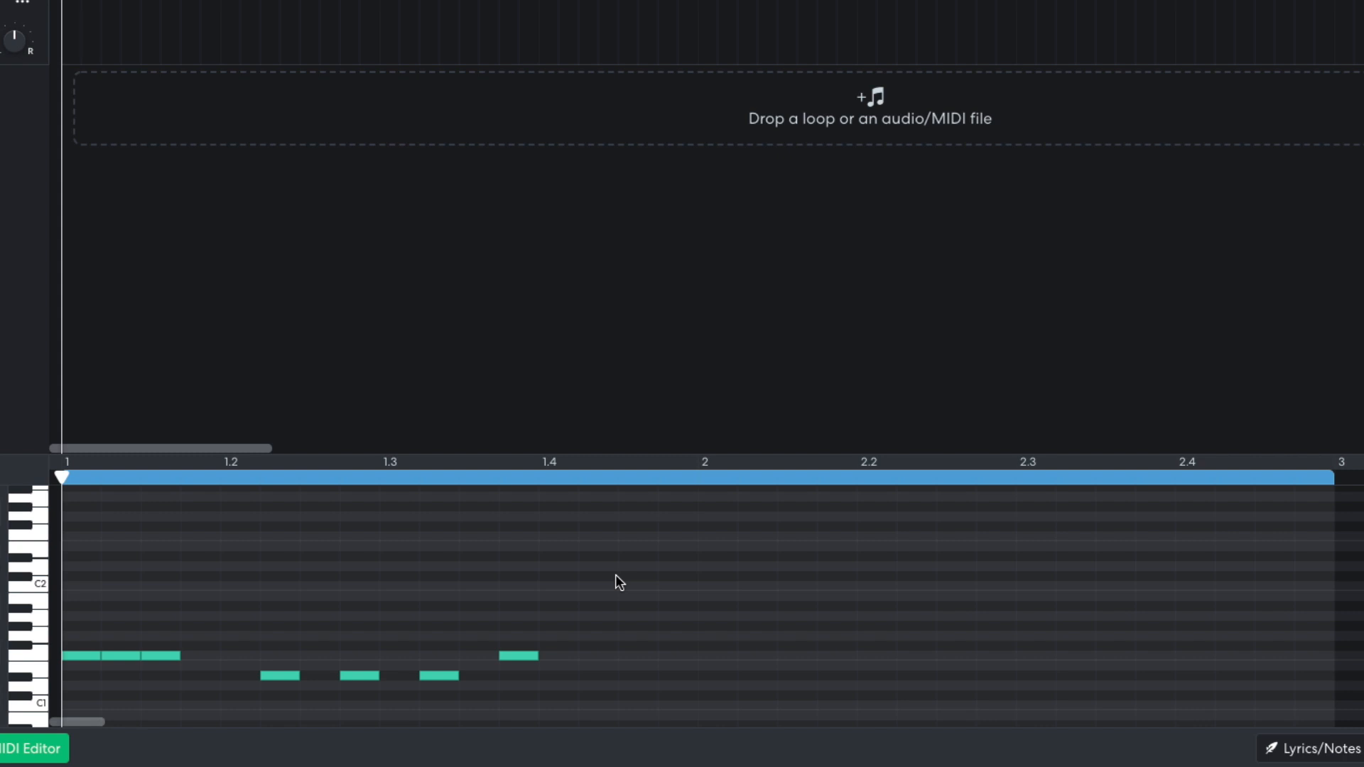
Step: Play the bass pattern, copy the two-bar Bass 1 region into bars 3 and 4, and play the beat
{"action": "key", "text": "space"}
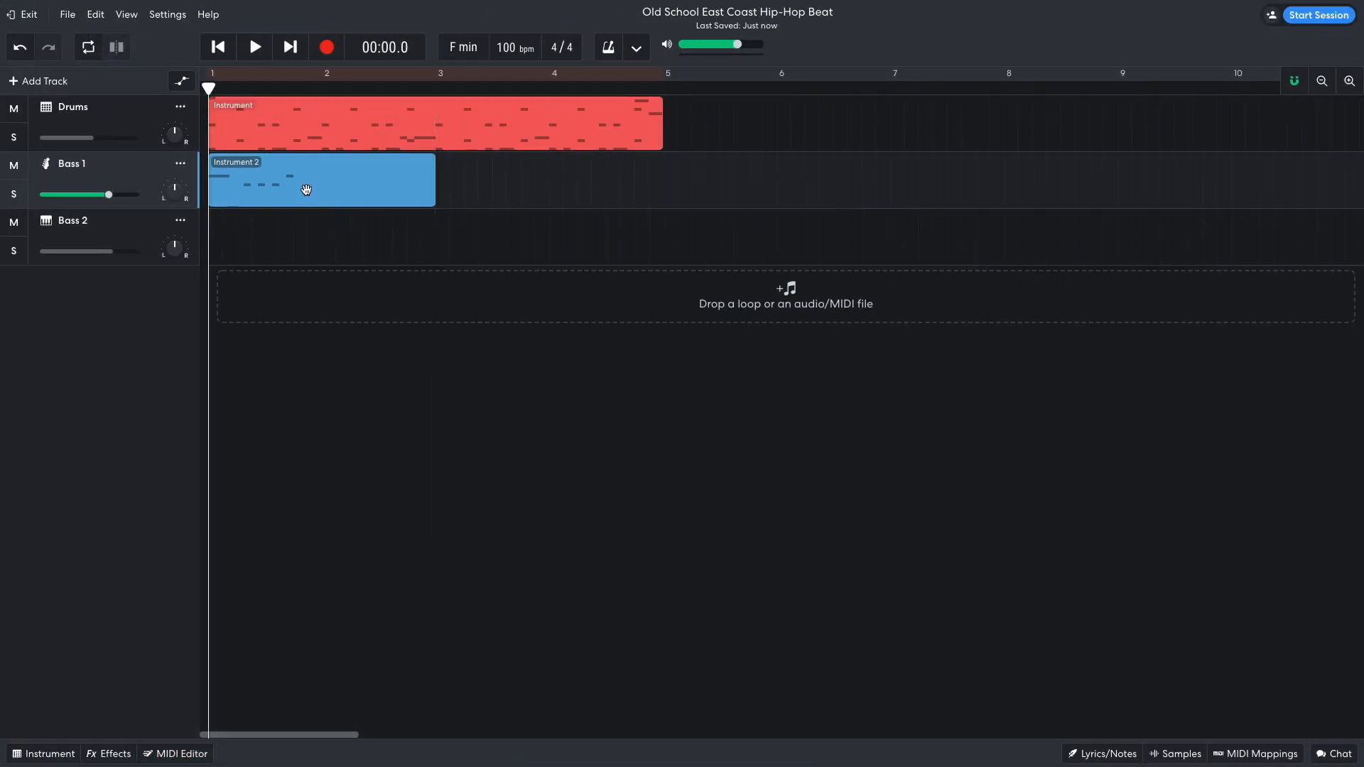
{"action": "left_click_drag", "start_coordinate": [306, 189], "coordinate": [526, 180]}
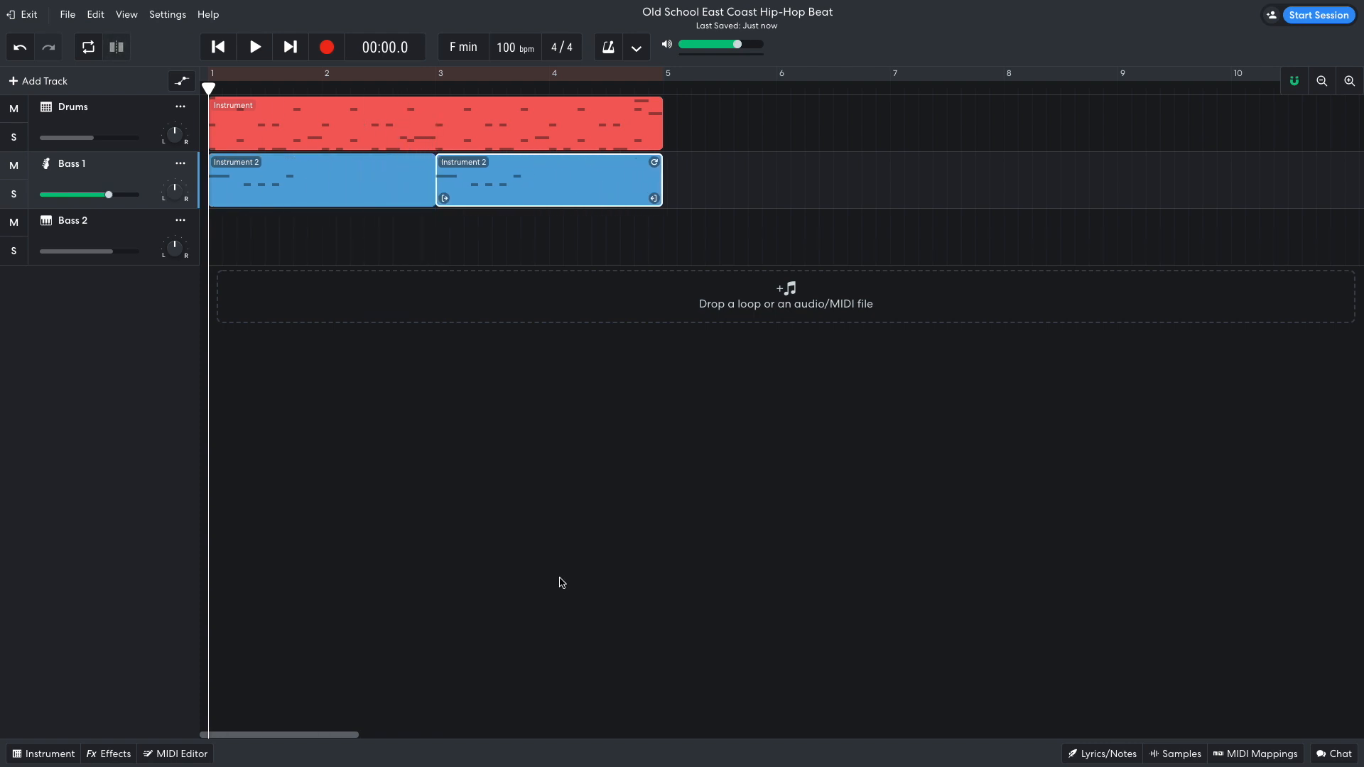
{"action": "key", "text": "space"}
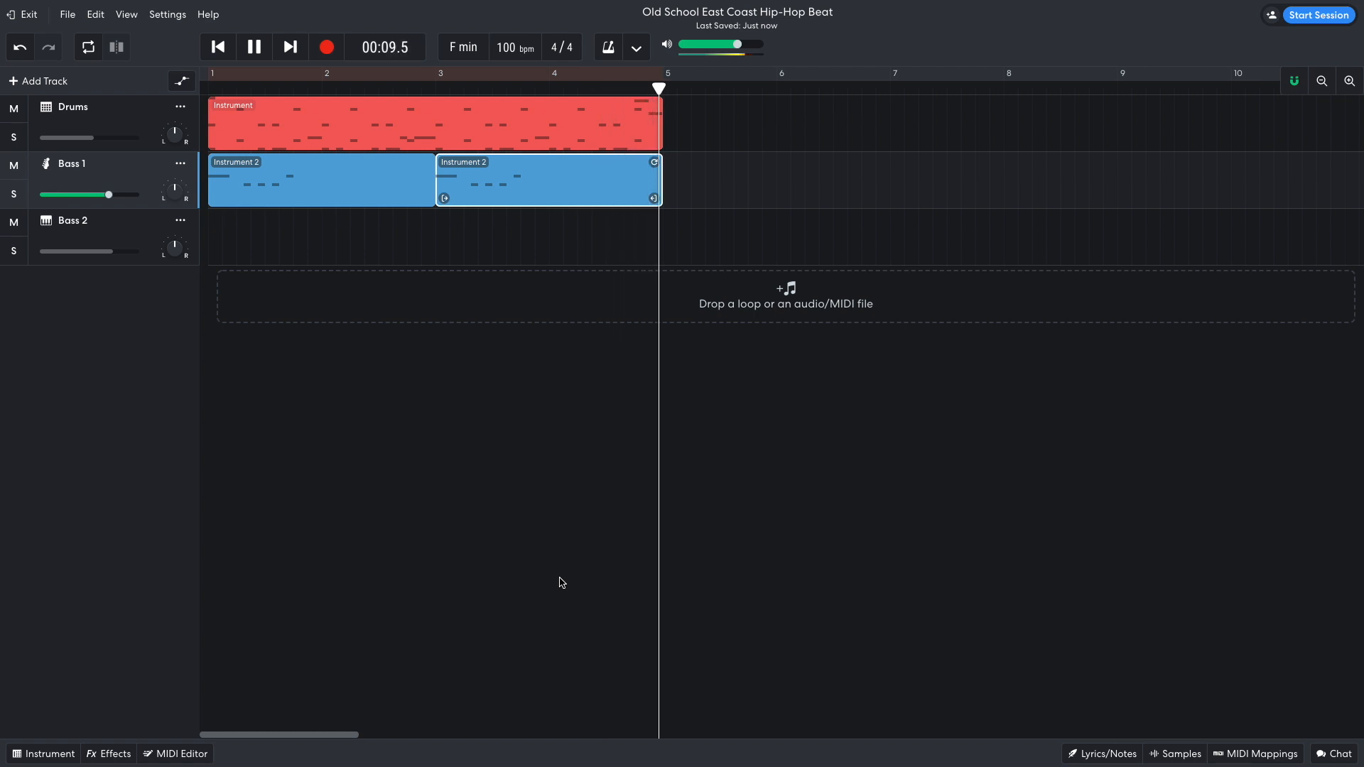
{"action": "key", "text": "space"}
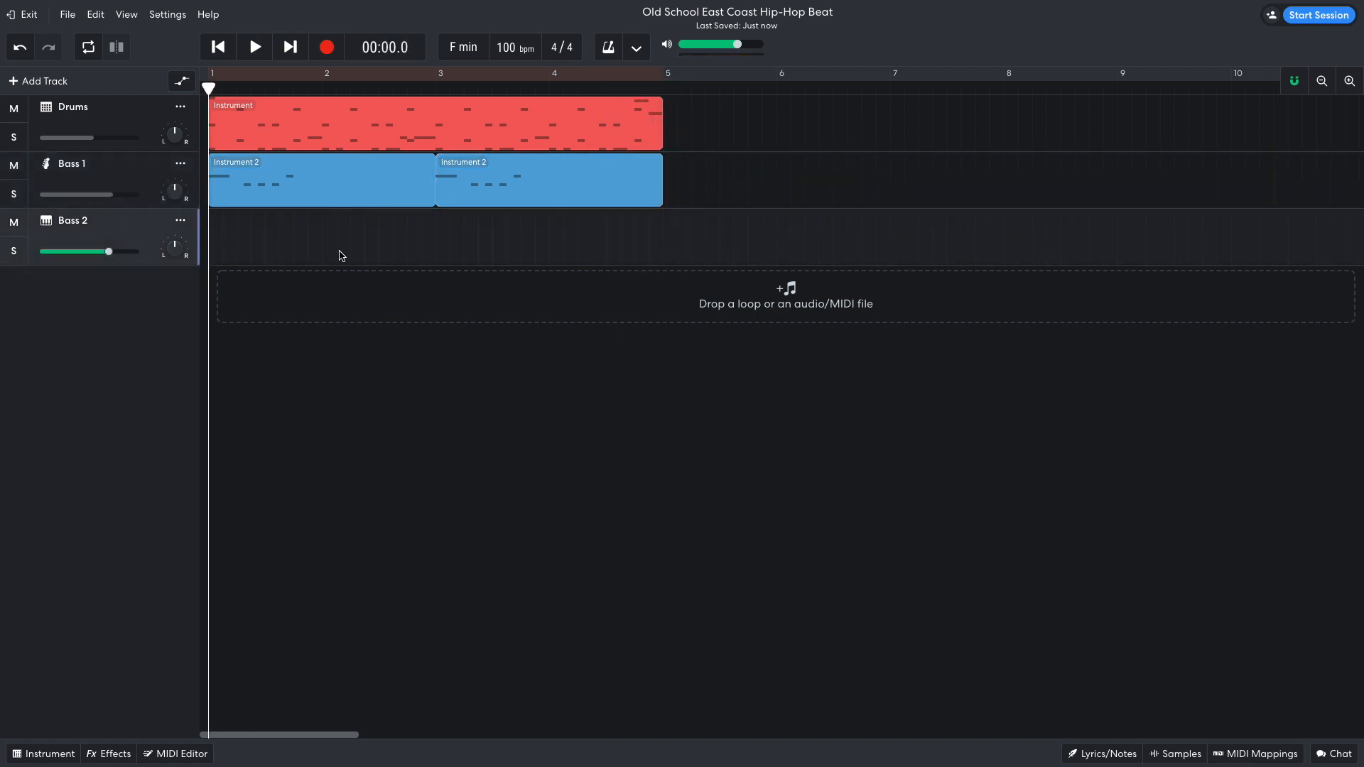
Step: Copy the first Bass 1 region onto the Bass 2 track at bar 2, transpose all its notes up 12 semitones, and play it back
{"action": "left_click_drag", "start_coordinate": [315, 183], "coordinate": [427, 253]}
{"action": "double_click", "coordinate": [429, 241]}
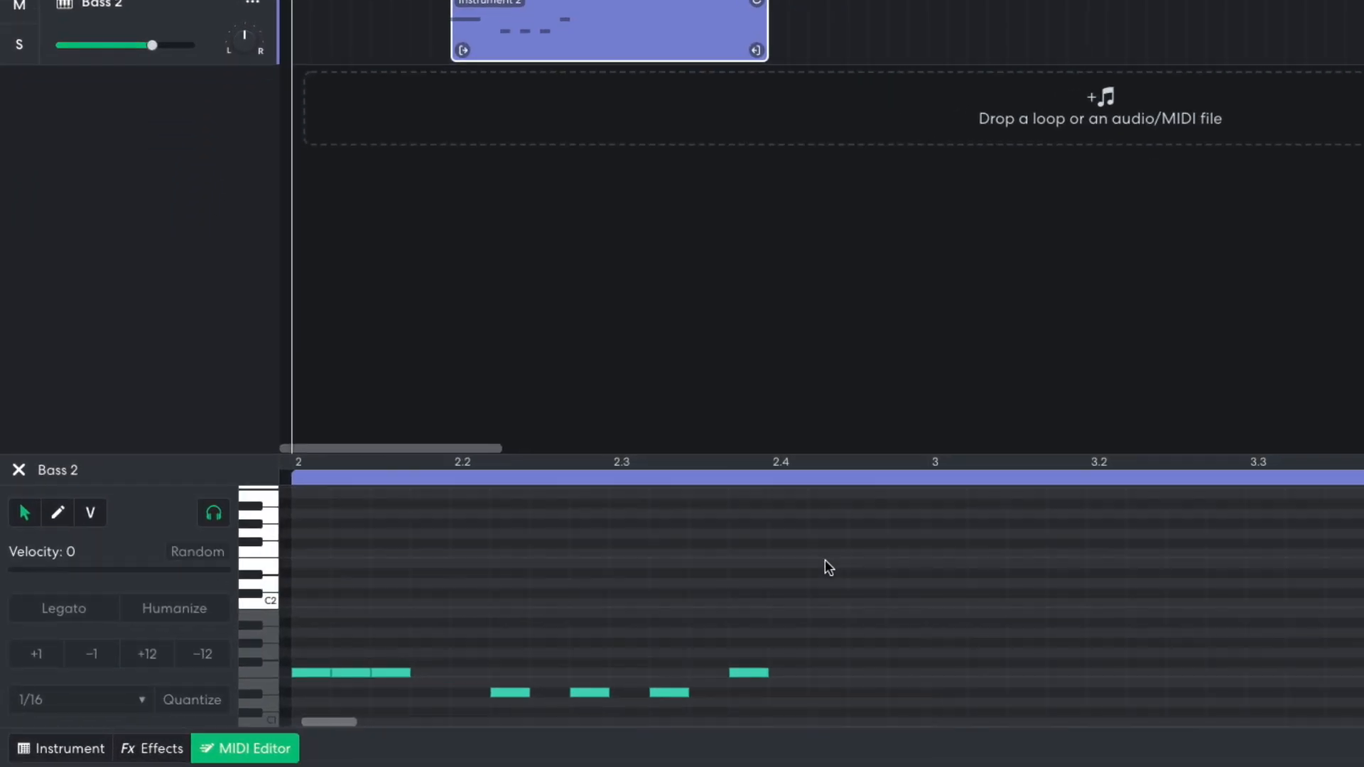
{"action": "left_click_drag", "start_coordinate": [589, 621], "coordinate": [223, 713]}
{"action": "left_click_drag", "start_coordinate": [313, 690], "coordinate": [312, 690]}
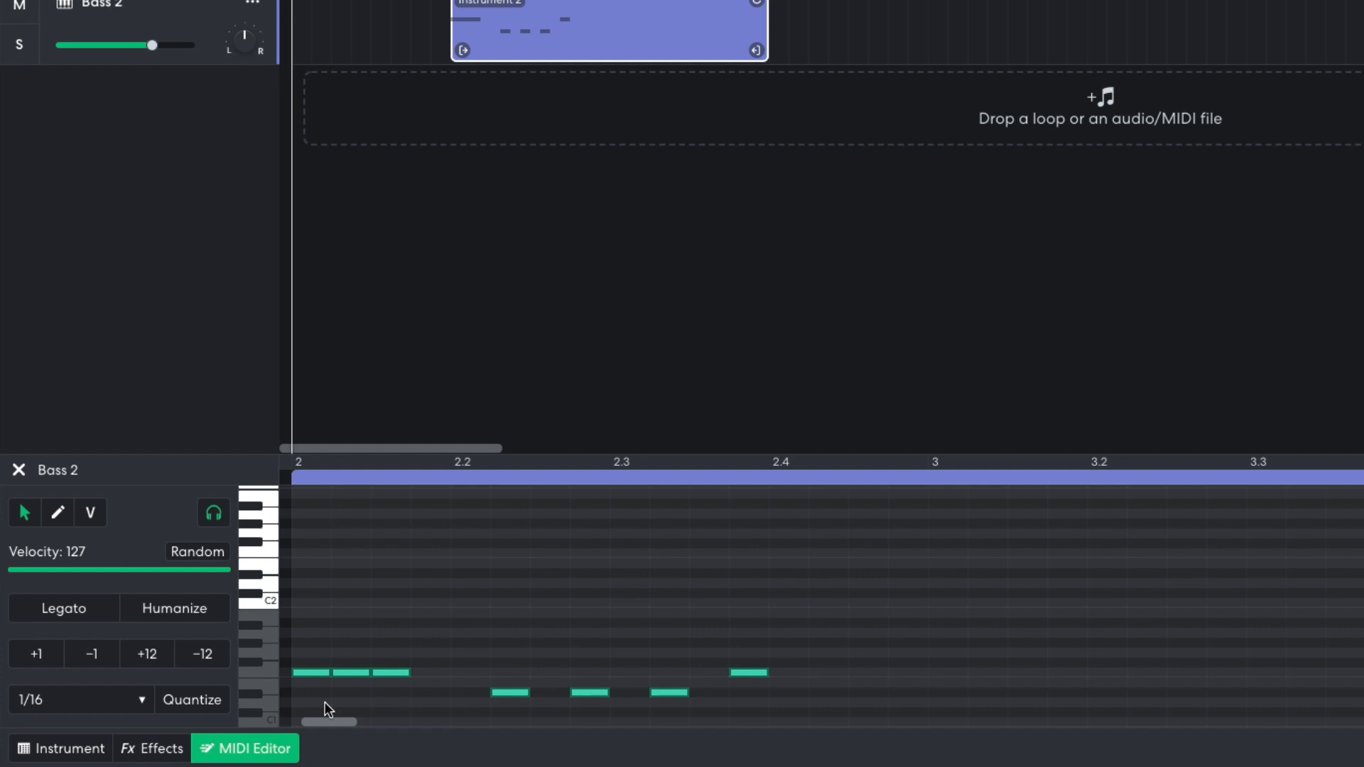
{"action": "left_click", "coordinate": [147, 653]}
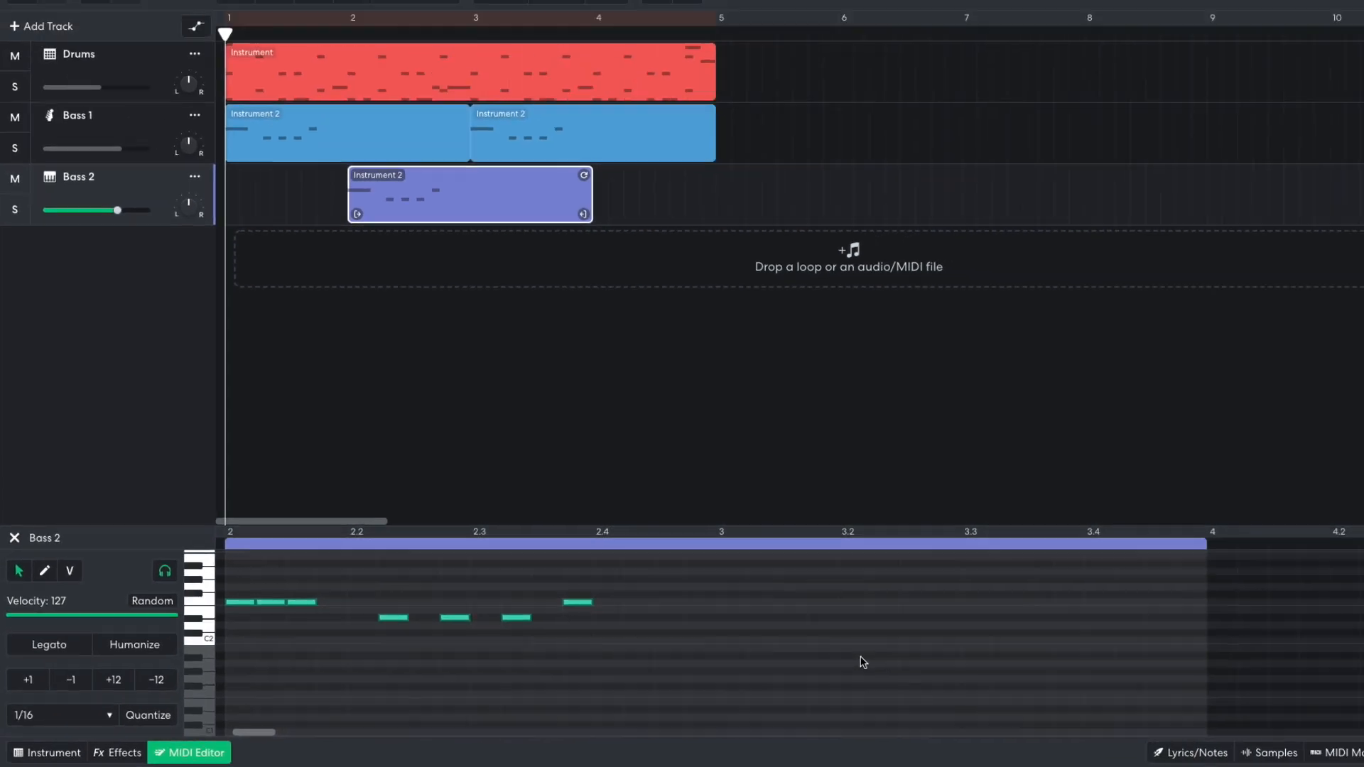
{"action": "key", "text": "space"}
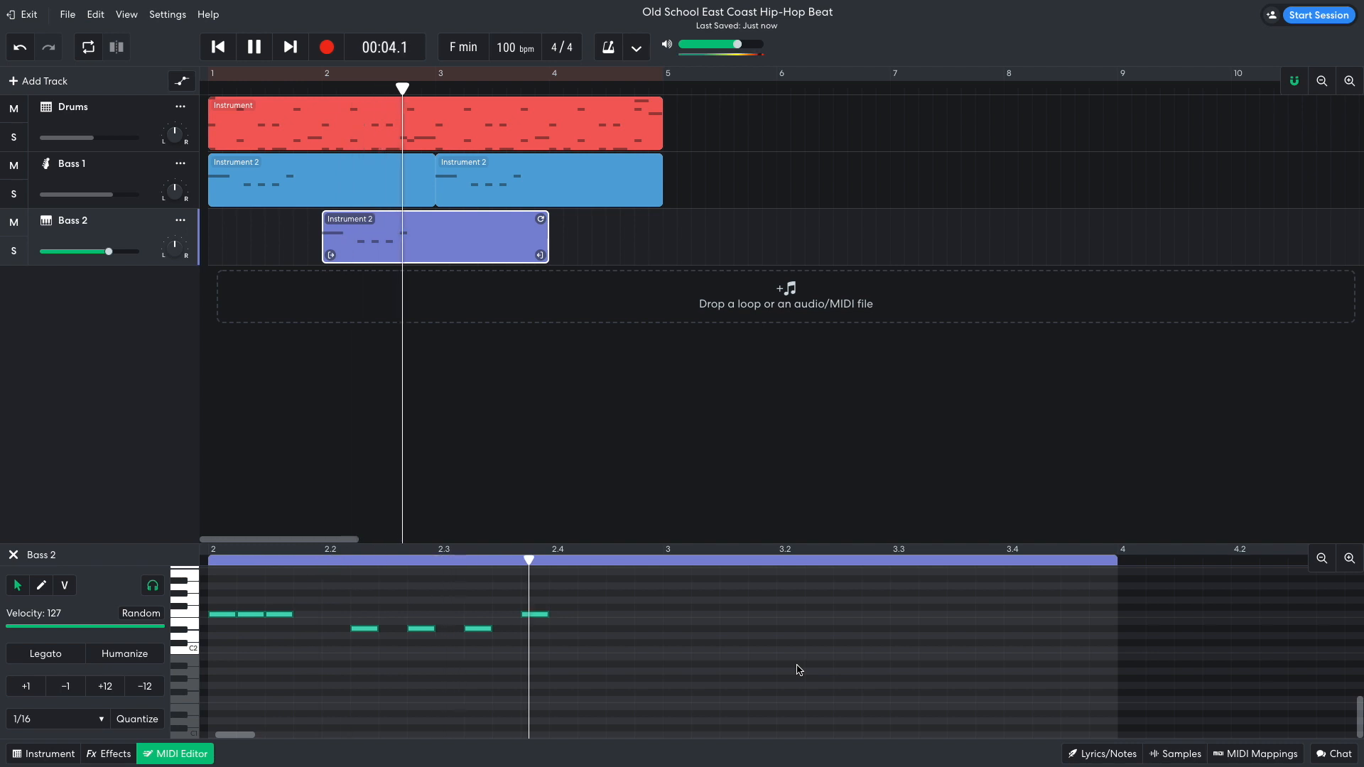
{"action": "key", "text": "space"}
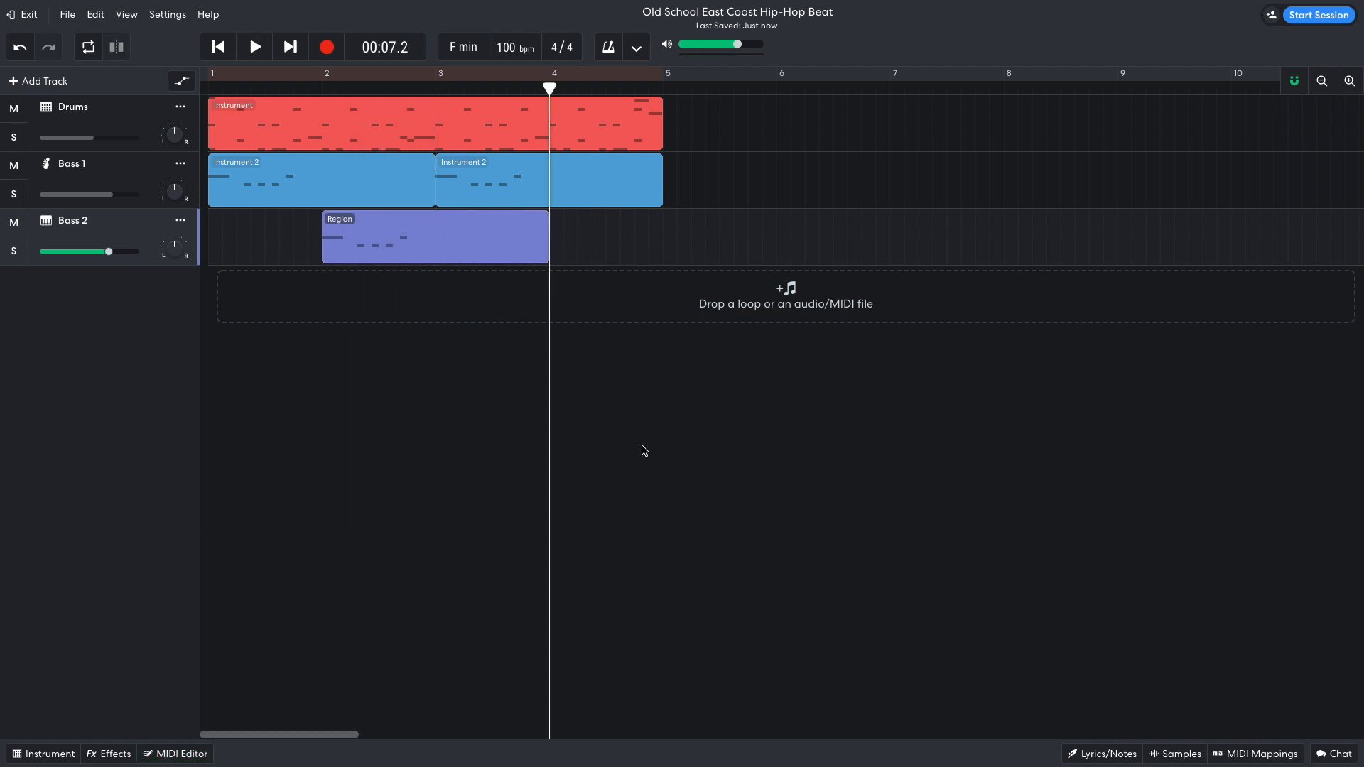
Step: Fill bar 4 of Bass 2 with a one-bar region of sixteenth-note pairs on each beat, and play the beat from the start
{"action": "double_click", "coordinate": [593, 246]}
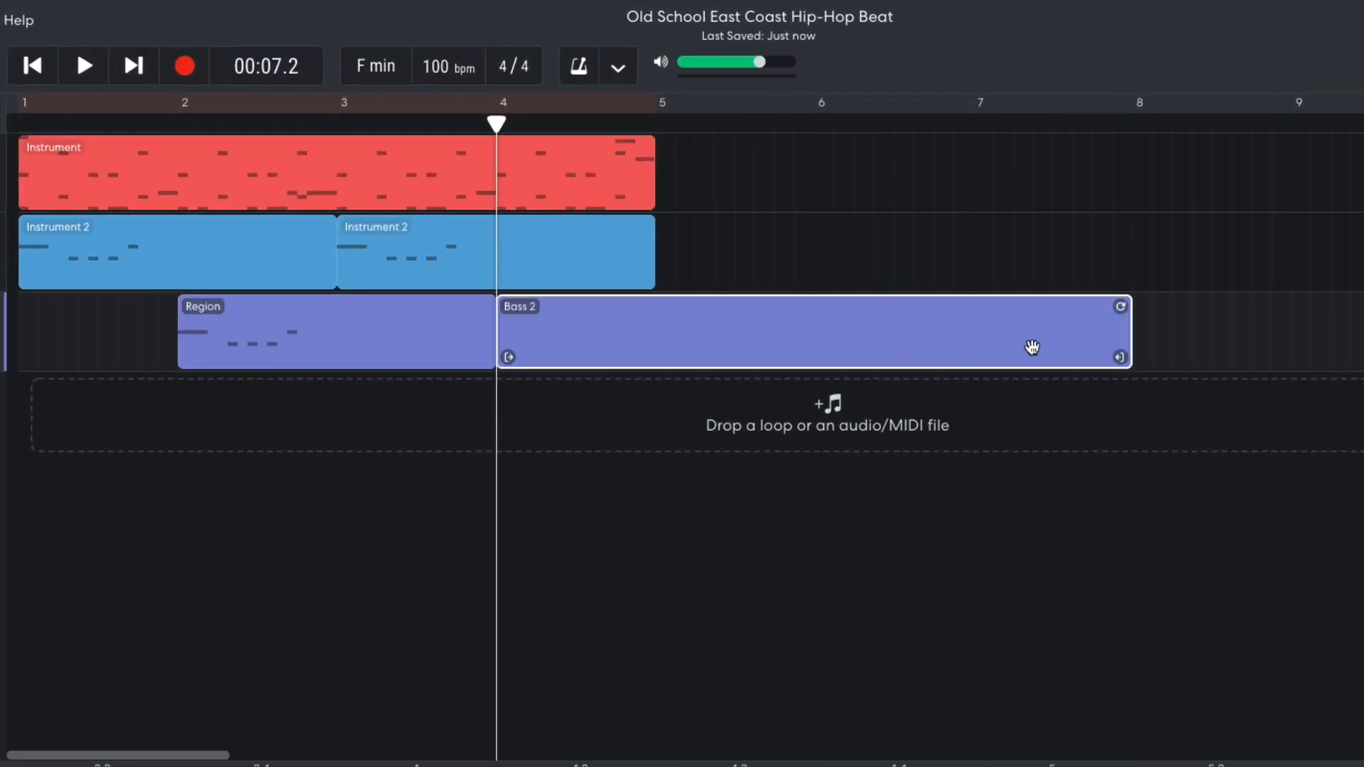
{"action": "left_click_drag", "start_coordinate": [1116, 355], "coordinate": [661, 361]}
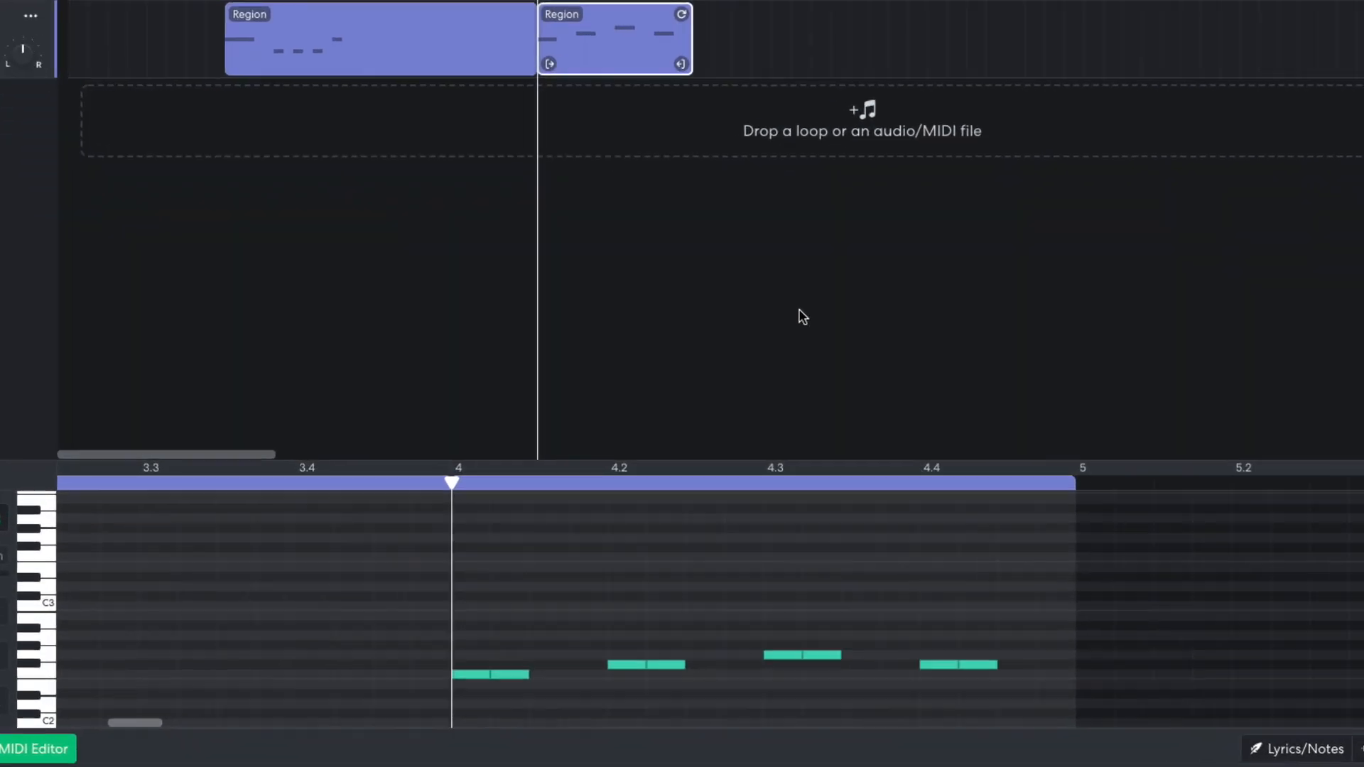
{"action": "key", "text": "space"}
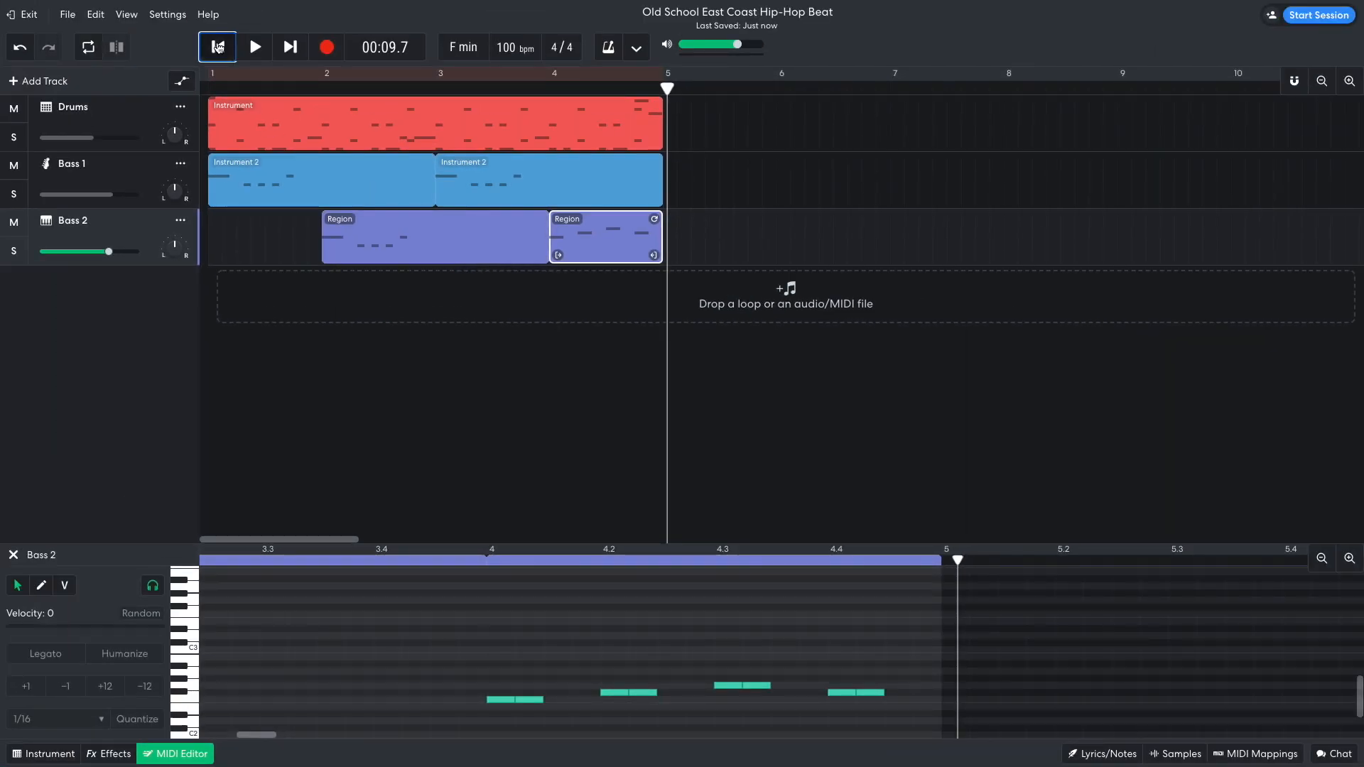
{"action": "left_click", "coordinate": [217, 47]}
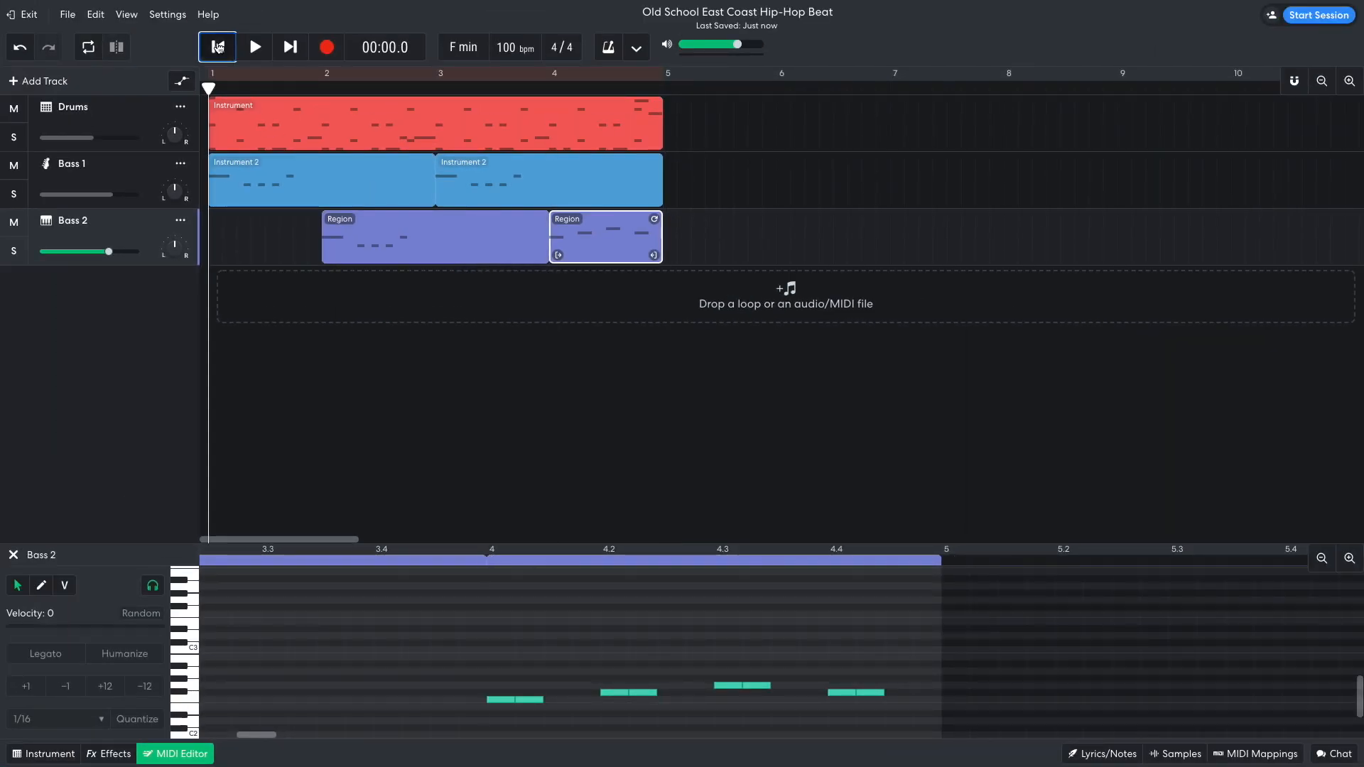
{"action": "key", "text": "space"}
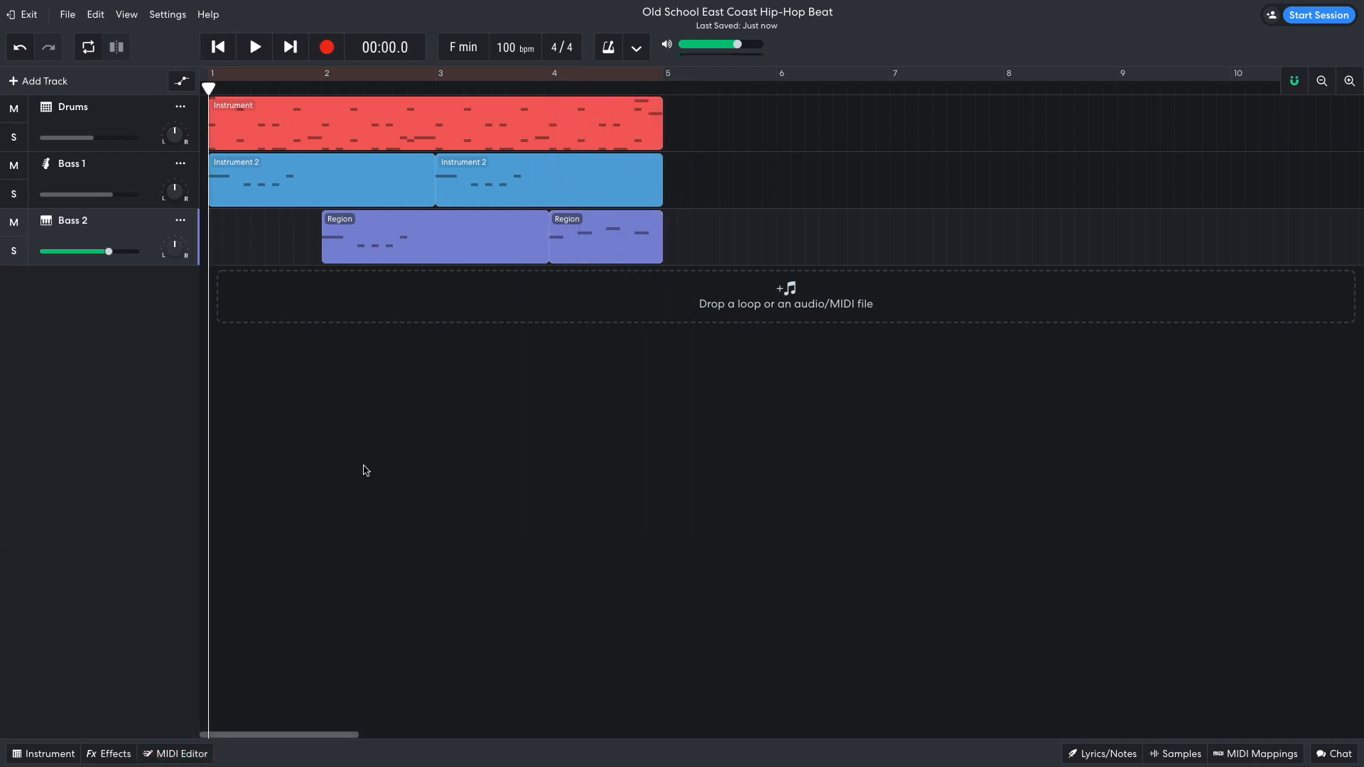
Step: Create an empty region in bar 1 of Bass 2 and merge all the track's regions into one four-bar region
{"action": "double_click", "coordinate": [277, 258]}
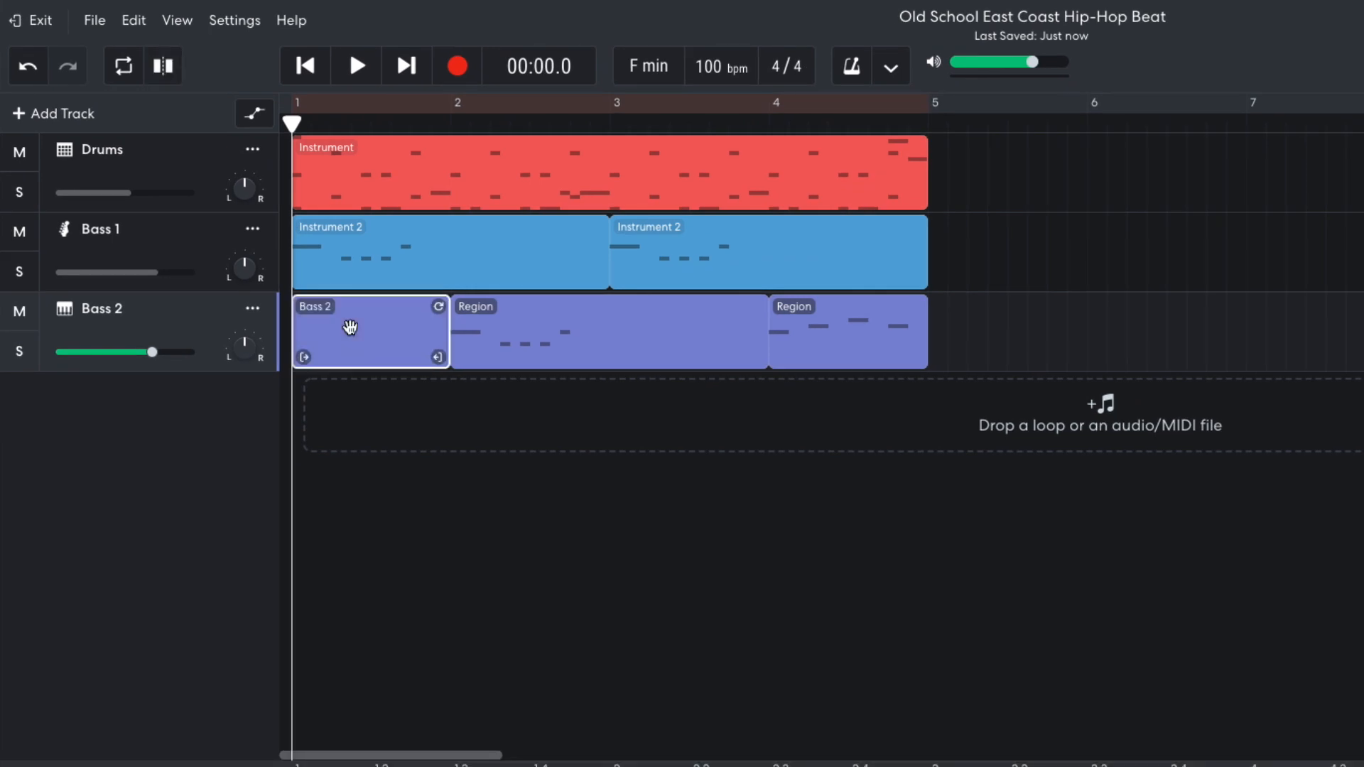
{"action": "left_click_drag", "start_coordinate": [1061, 341], "coordinate": [381, 347]}
{"action": "right_click", "coordinate": [375, 341]}
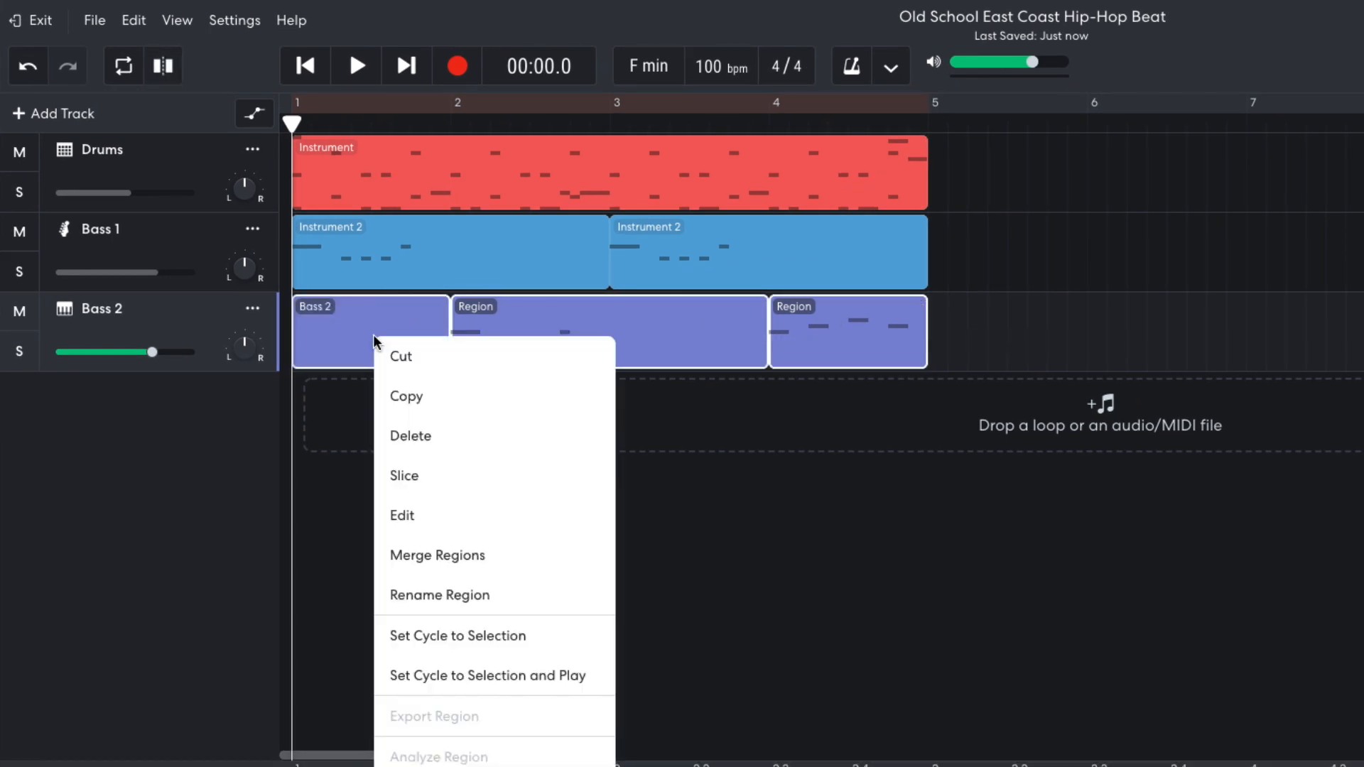
{"action": "left_click", "coordinate": [443, 557]}
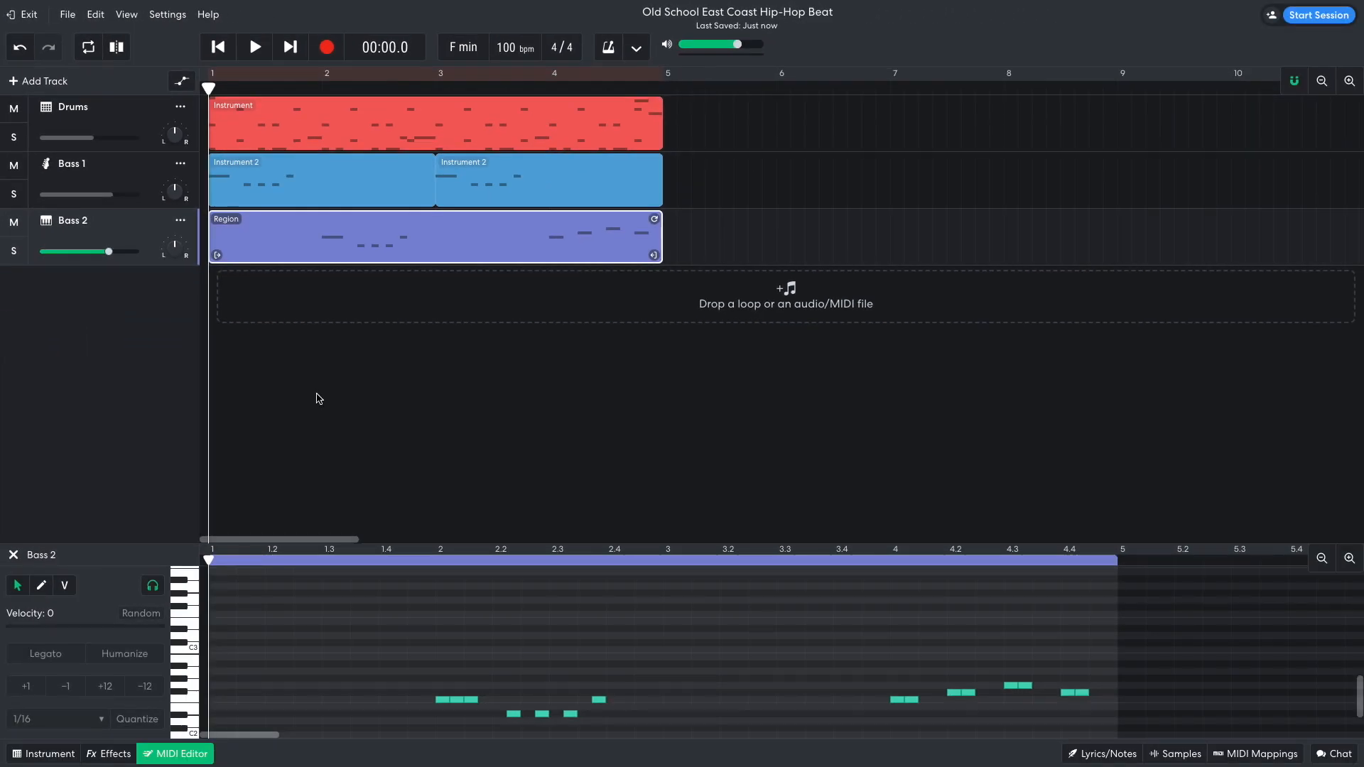
{"action": "left_click", "coordinate": [319, 399]}
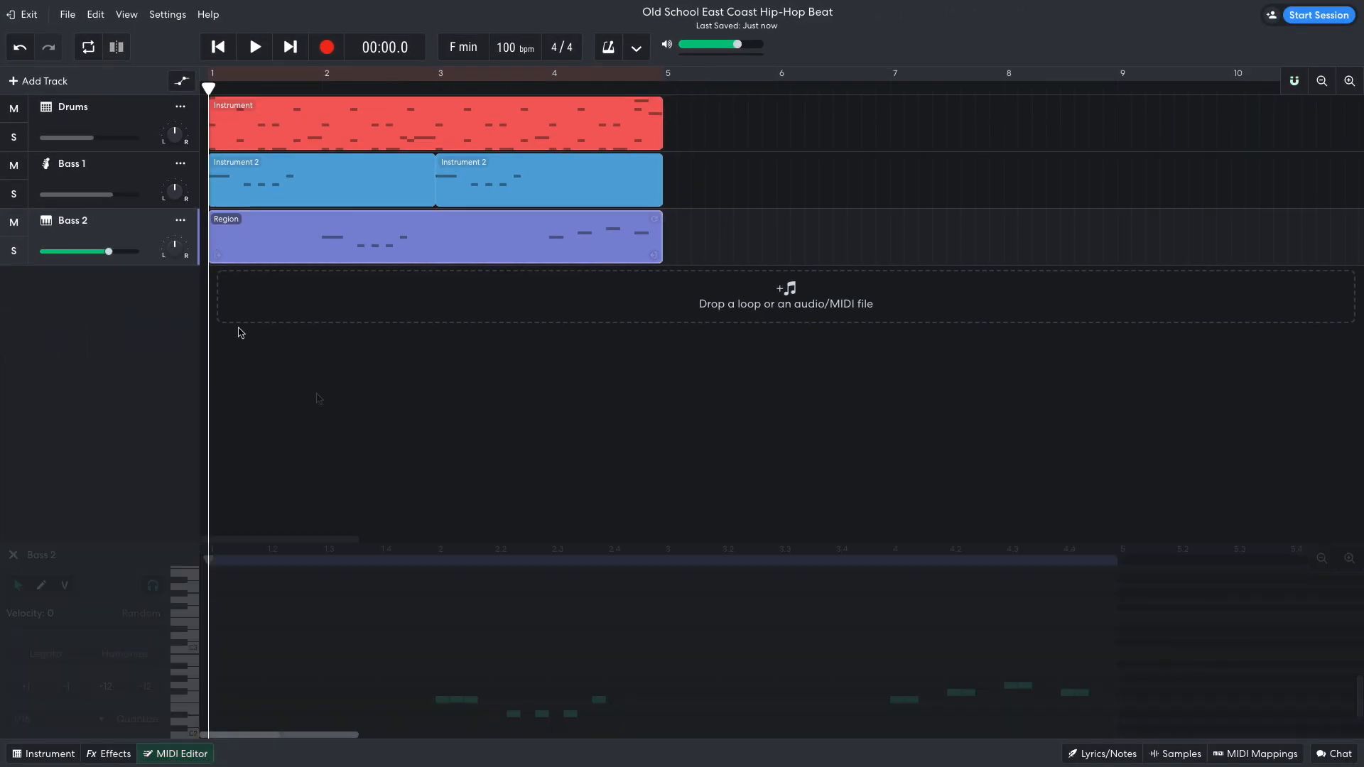
Step: Lower the Bass 1 volume to -6.0 dB and Bass 2 to a matching level, and play the beat
{"action": "left_click_drag", "start_coordinate": [112, 194], "coordinate": [94, 199]}
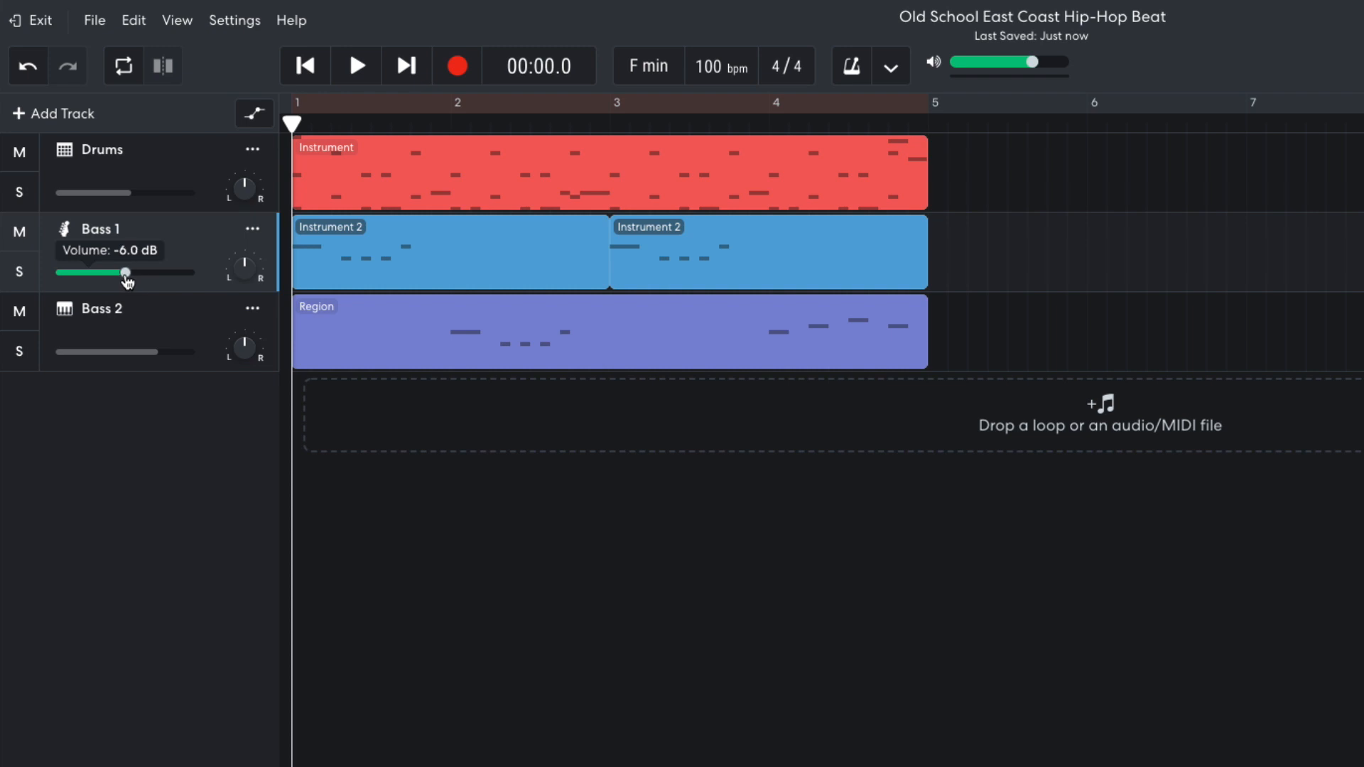
{"action": "left_click_drag", "start_coordinate": [157, 360], "coordinate": [125, 353]}
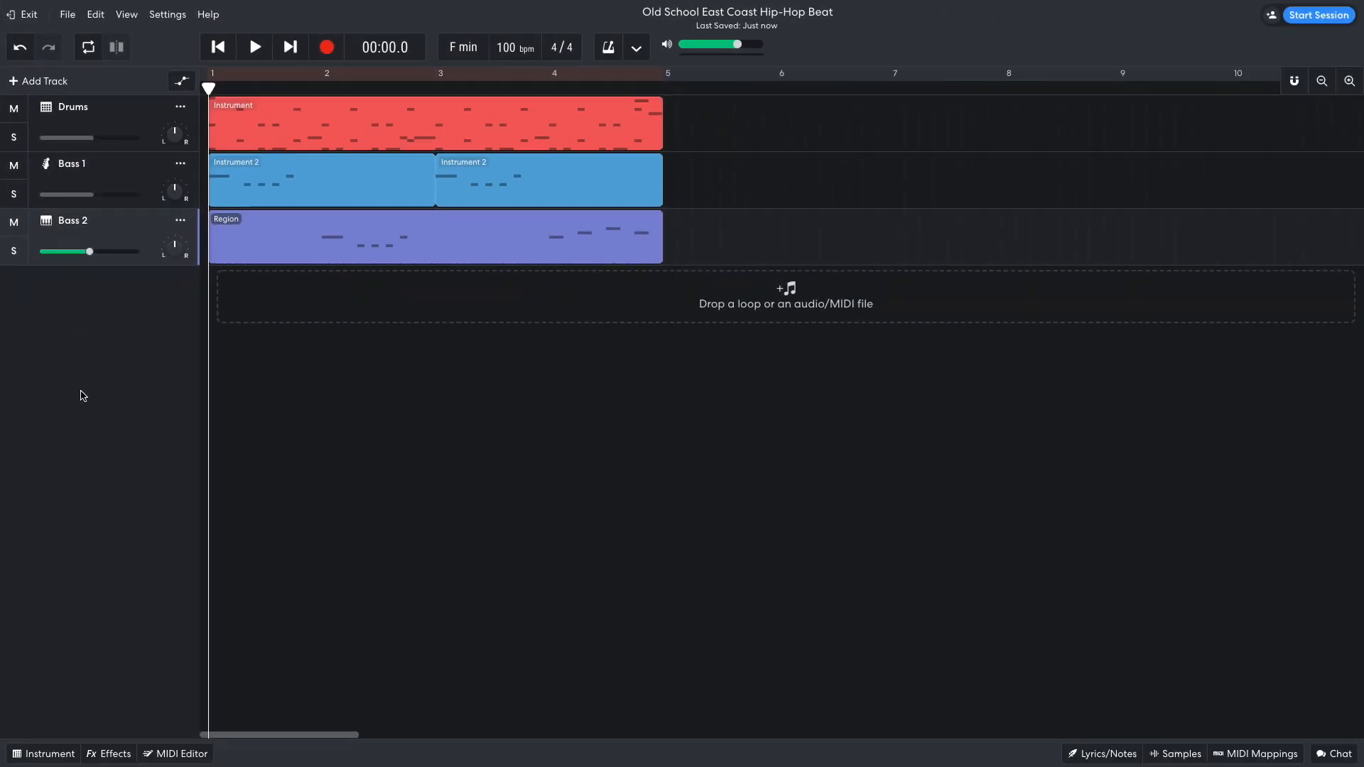
{"action": "key", "text": "space"}
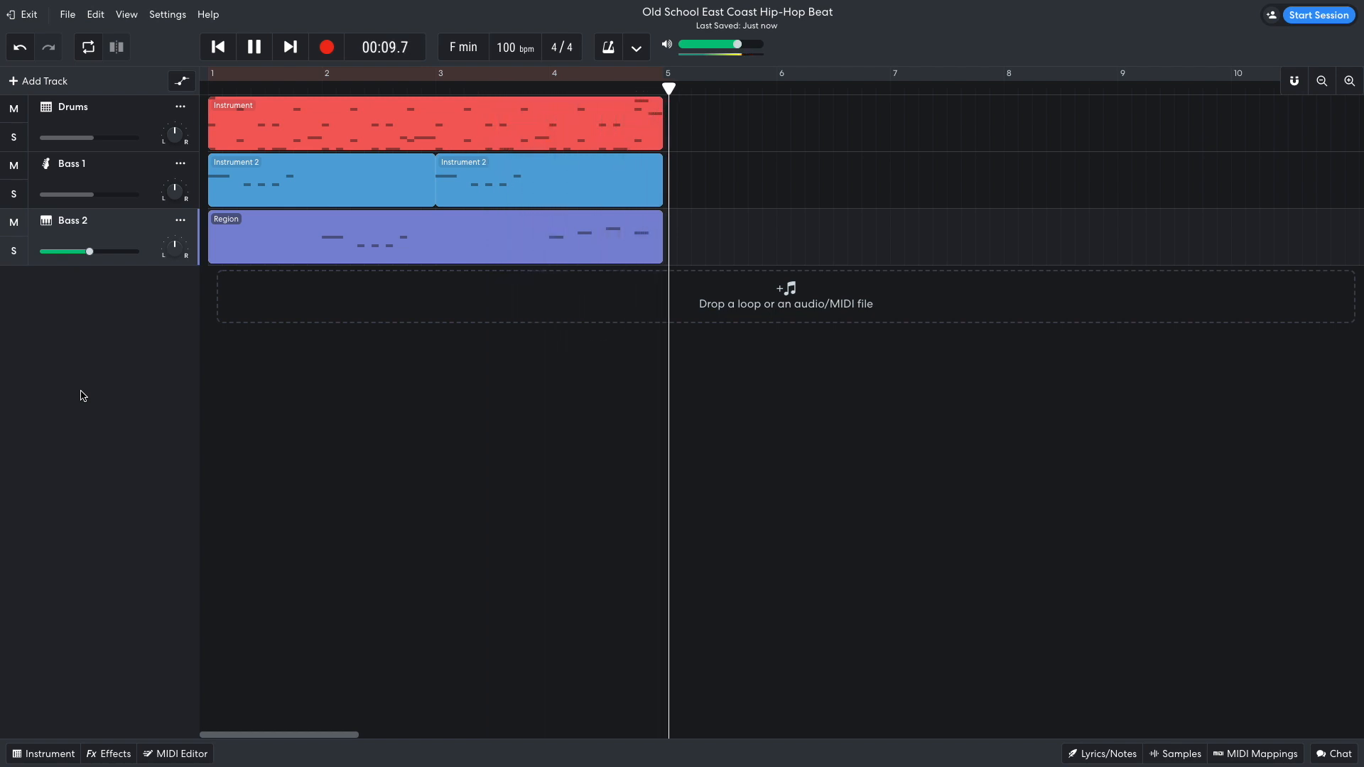
{"action": "key", "text": "space"}
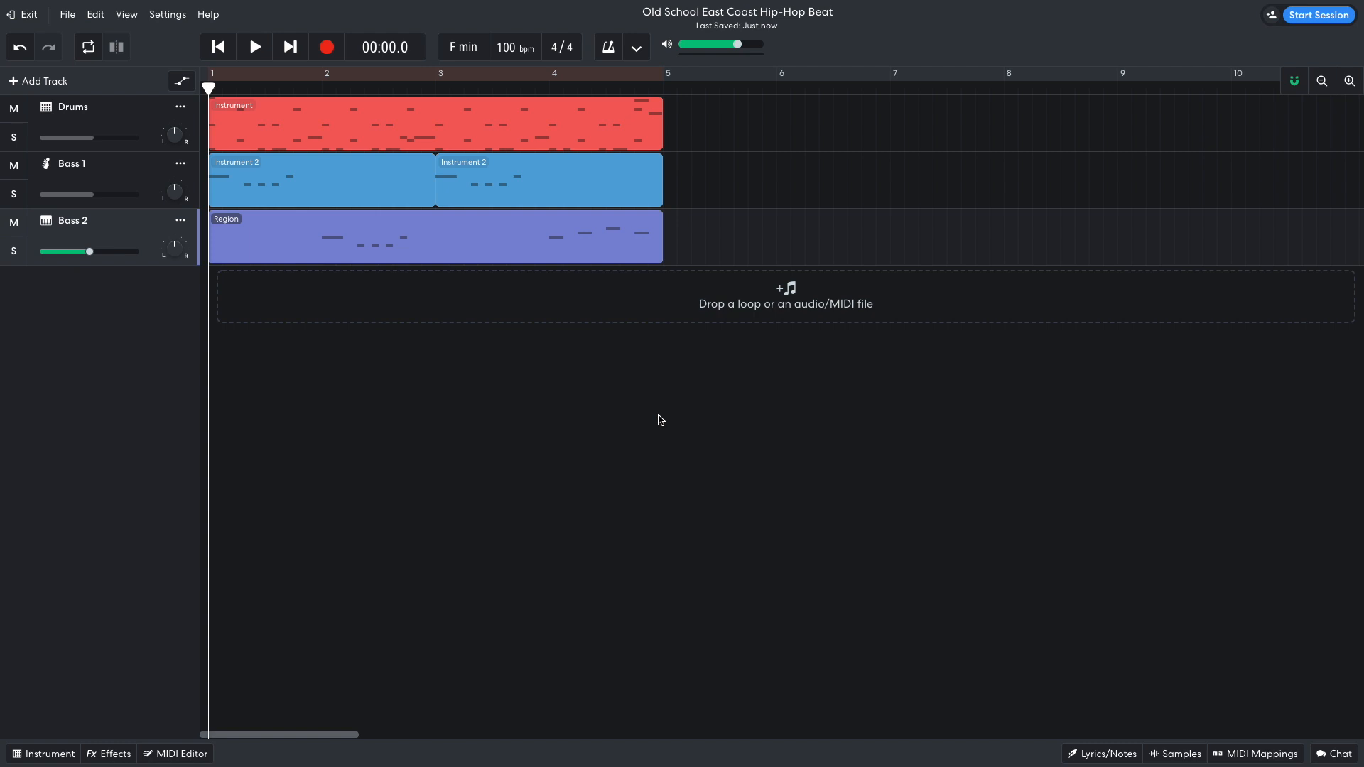
Step: Search the sample library for "synth funk", open the Synth Funk pack and find its 105 bpm FX loops
{"action": "left_click", "coordinate": [1174, 753]}
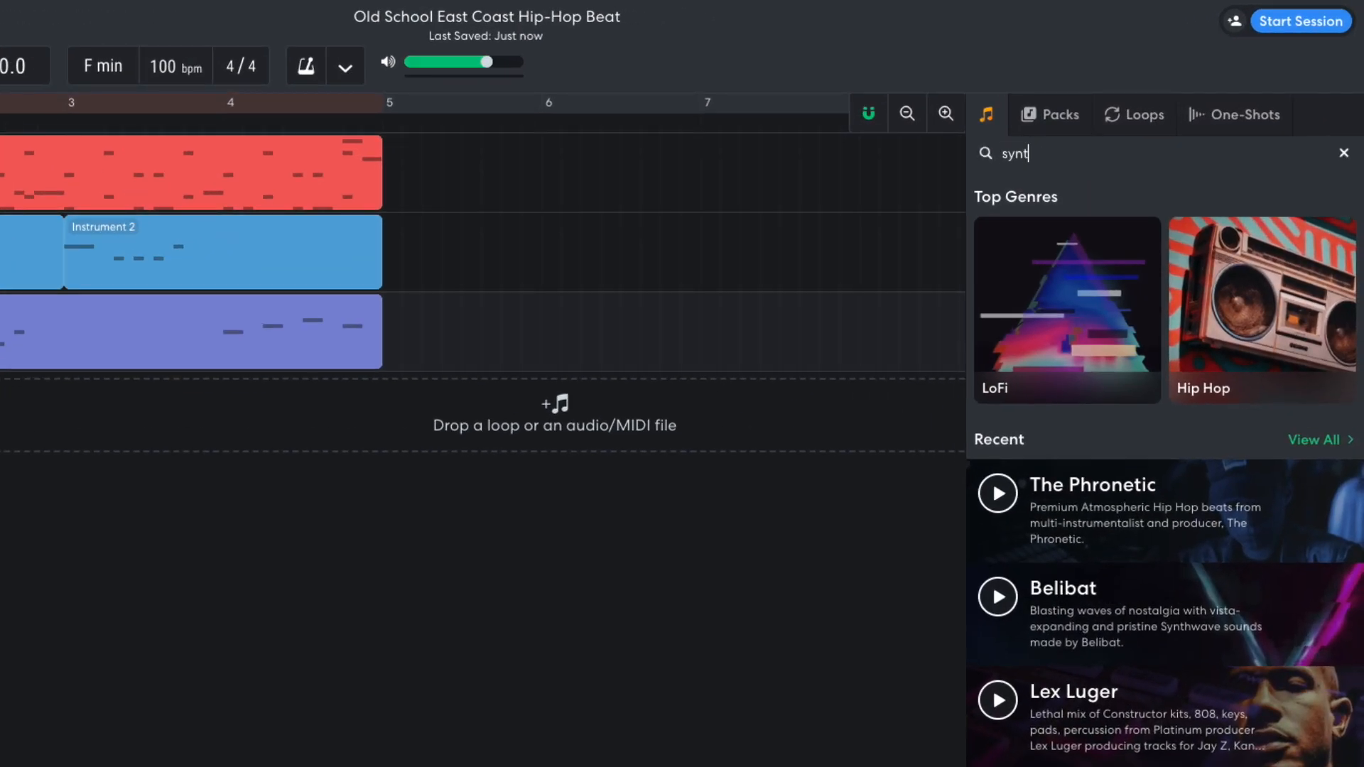
{"action": "key", "text": "Return"}
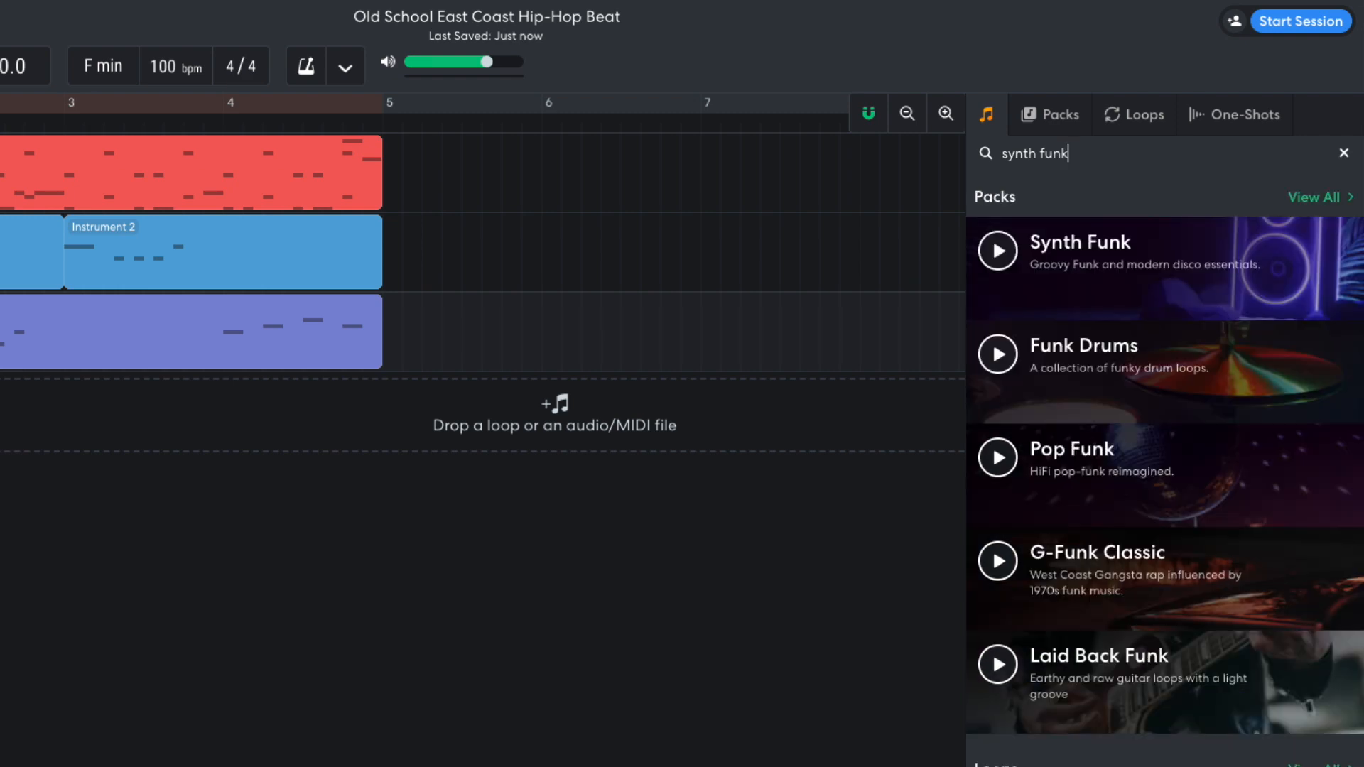
{"action": "left_click", "coordinate": [1151, 267]}
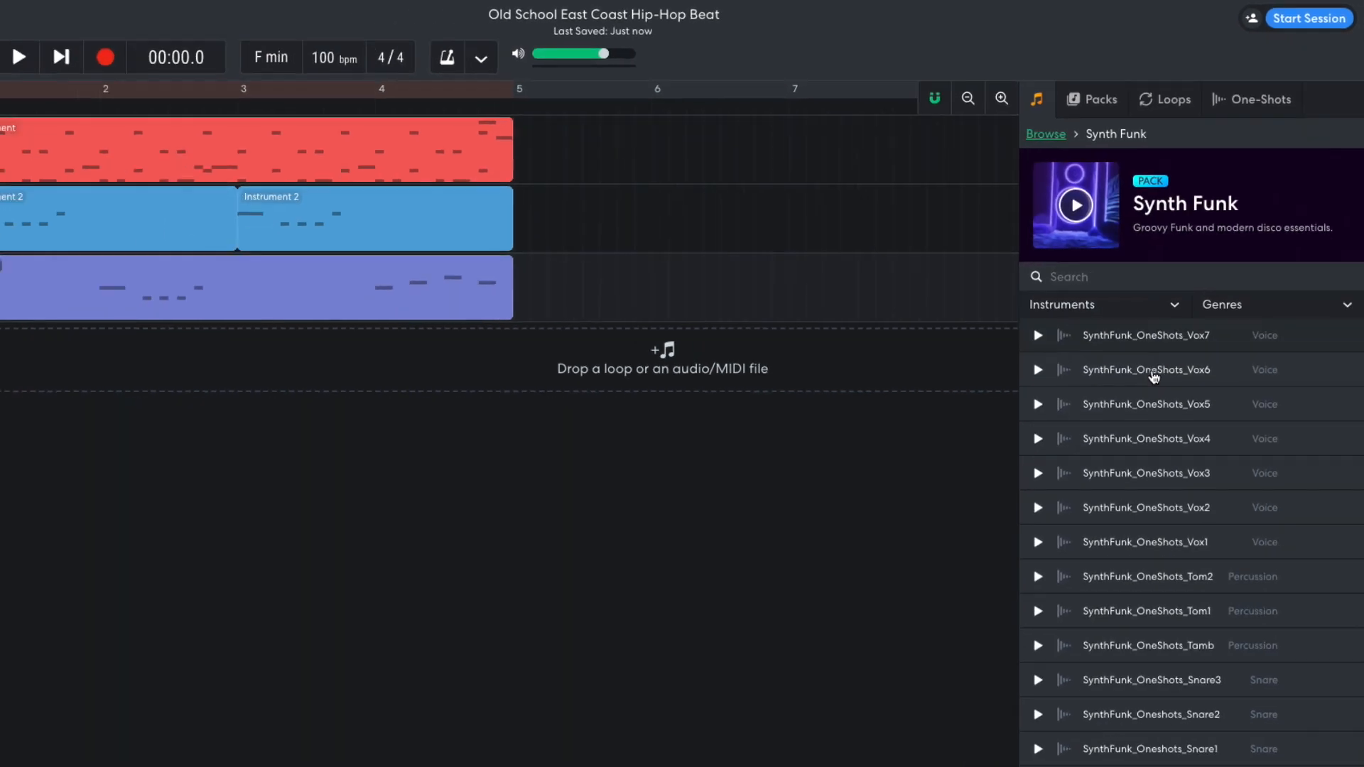
{"action": "scroll", "coordinate": [1177, 449], "scroll_direction": "down", "scroll_amount": 10}
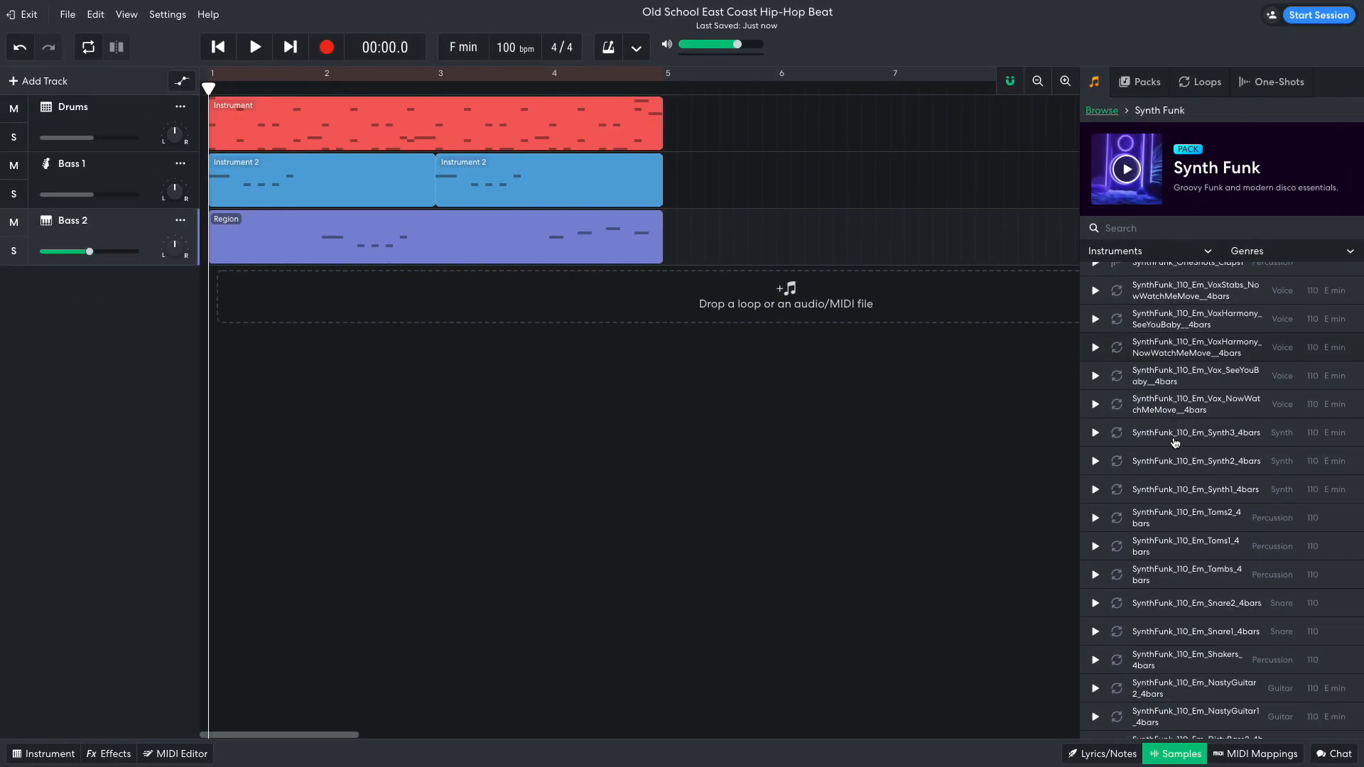
{"action": "scroll", "coordinate": [1174, 441], "scroll_direction": "down", "scroll_amount": 5}
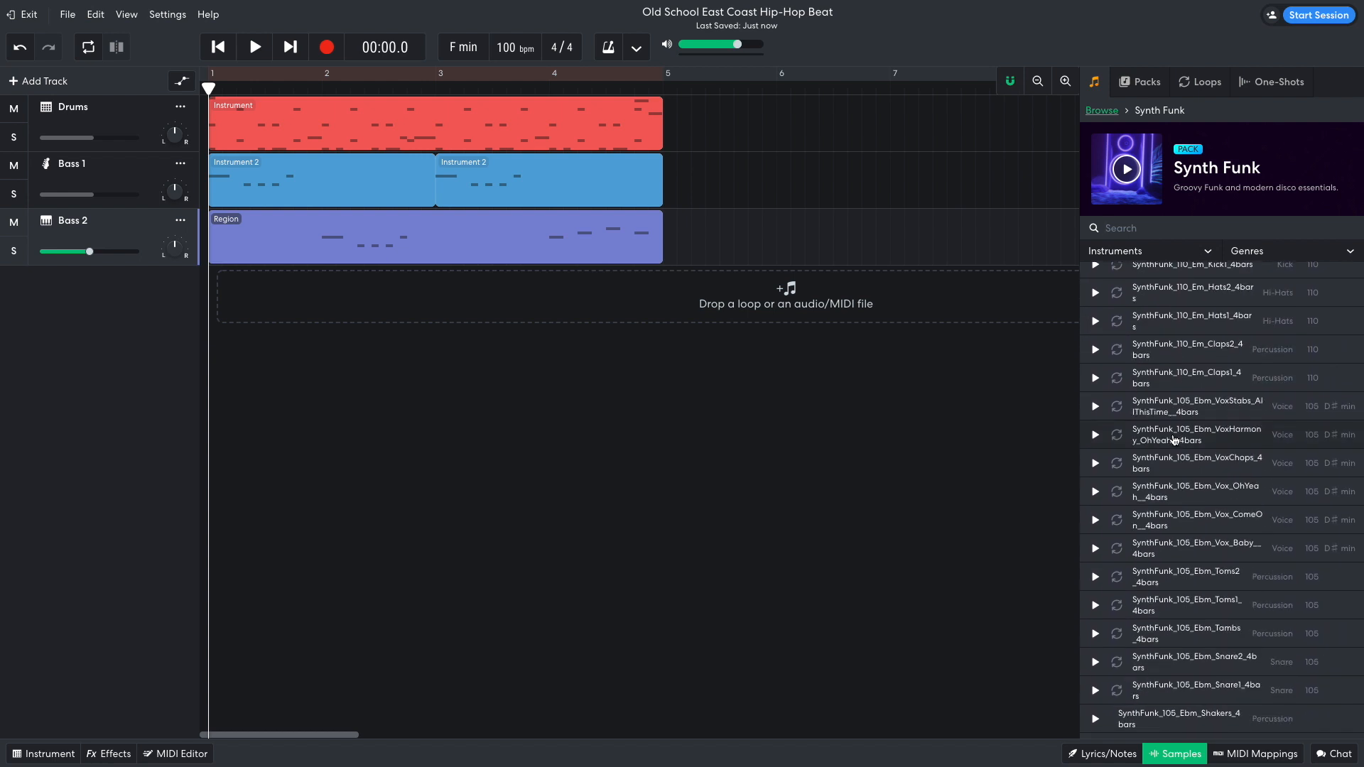
{"action": "scroll", "coordinate": [1175, 441], "scroll_direction": "down", "scroll_amount": 3}
{"action": "scroll", "coordinate": [1175, 440], "scroll_direction": "down", "scroll_amount": 5}
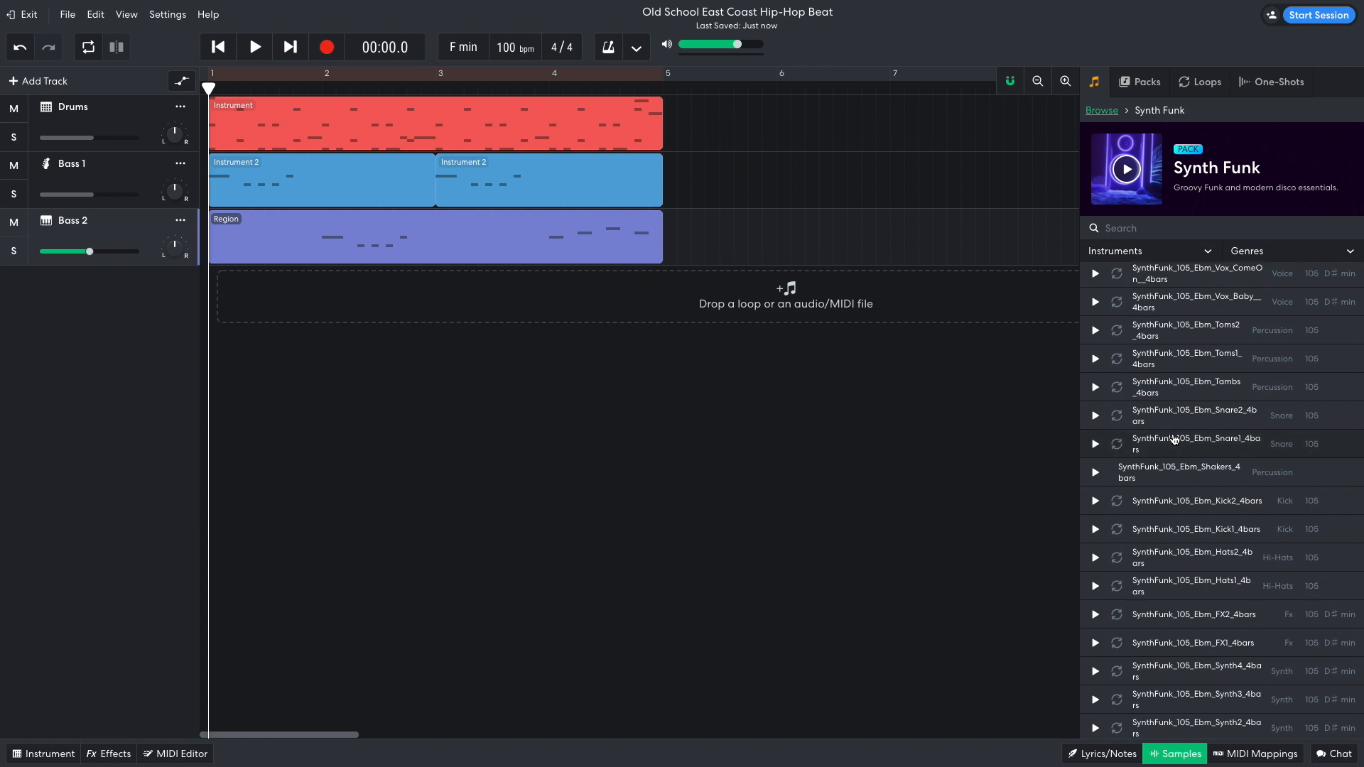
Step: Place the SynthFunk_105_Ebm_FX1_4bars loop on a new track at the start of bar 1 and play the beat
{"action": "left_click_drag", "start_coordinate": [1170, 645], "coordinate": [312, 297]}
{"action": "left_click_drag", "start_coordinate": [430, 291], "coordinate": [345, 292]}
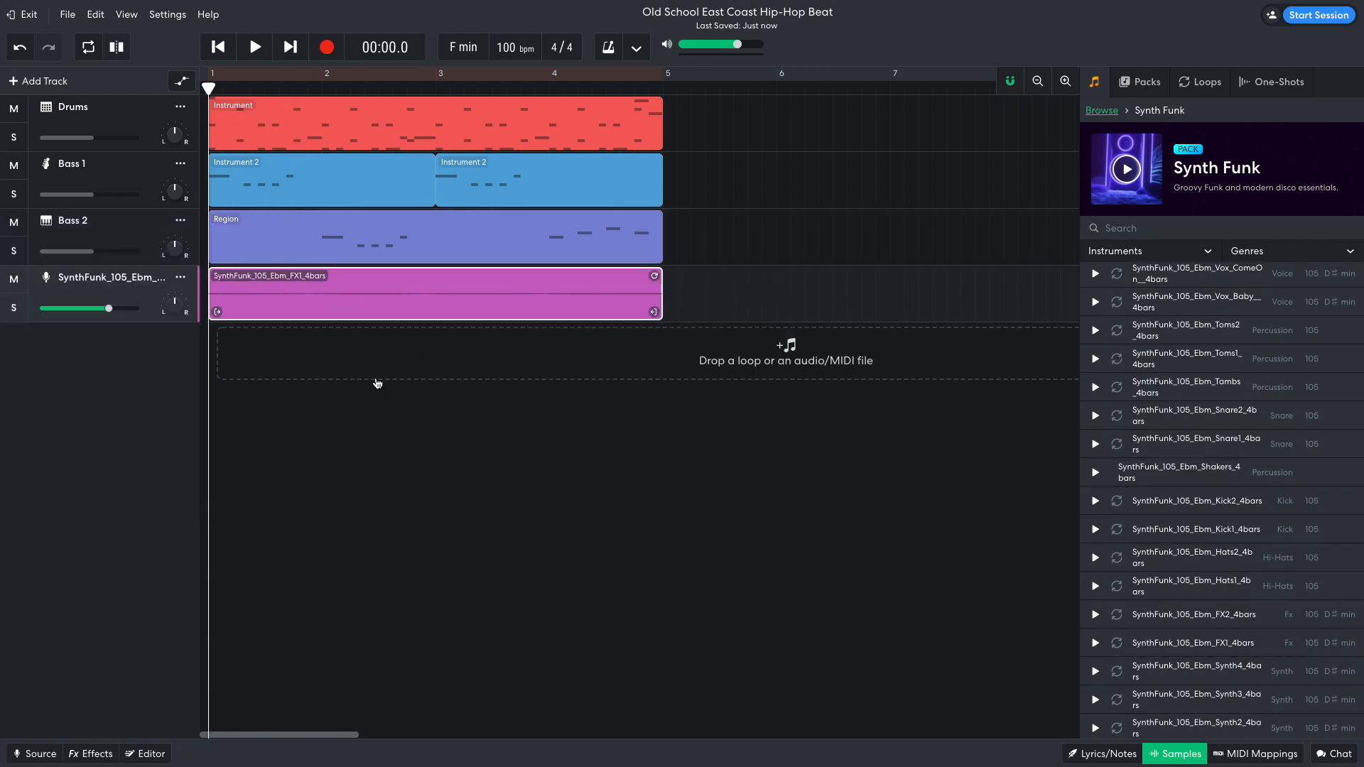
{"action": "key", "text": "space"}
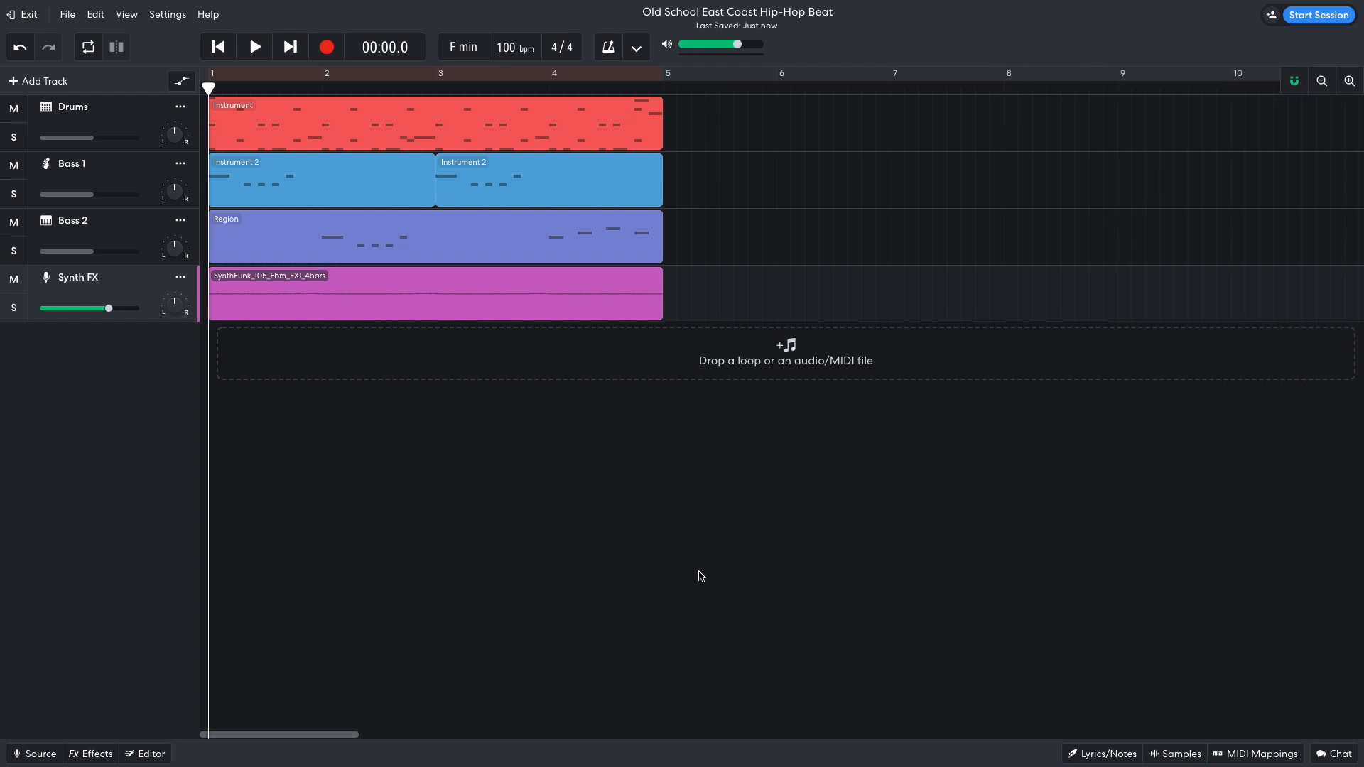
Step: Add the BL 1176 compressor to the Synth FX track, lower the track's volume and play the beat
{"action": "left_click", "coordinate": [90, 754]}
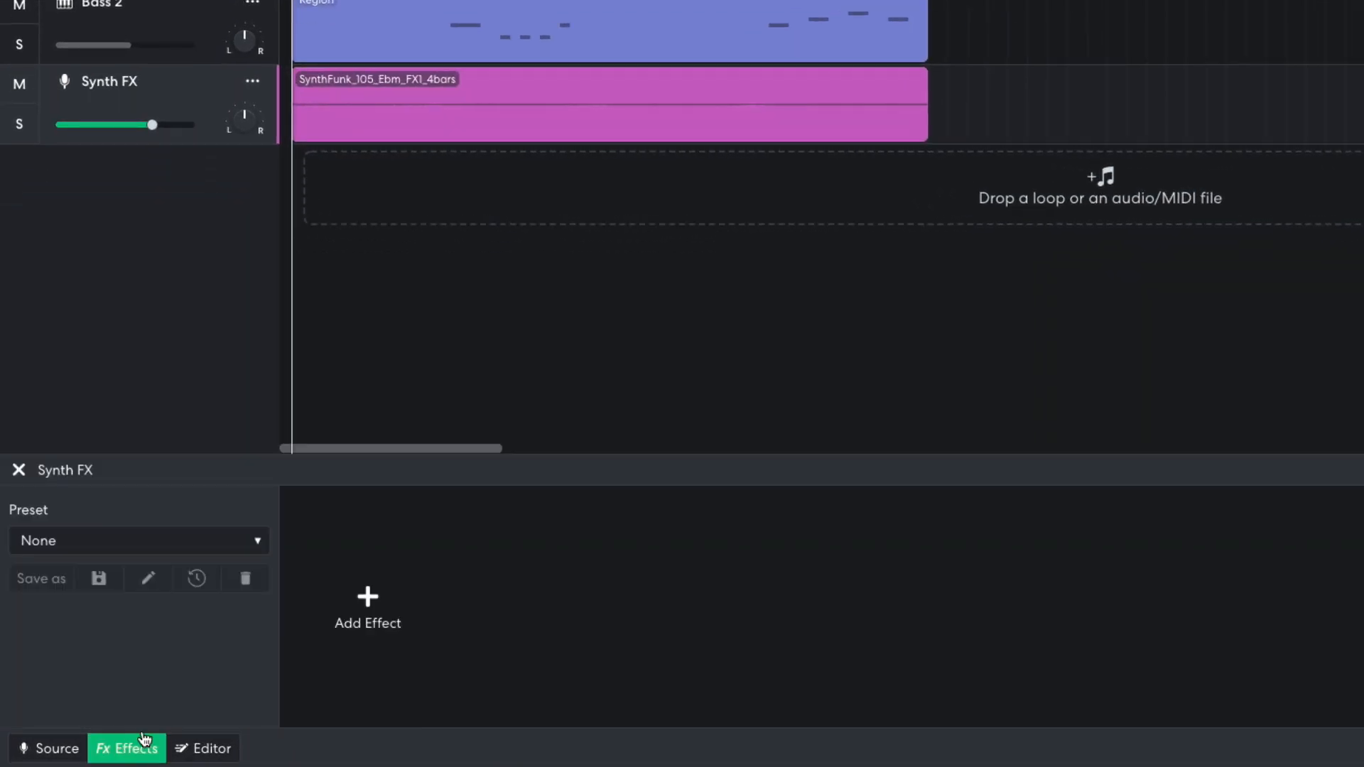
{"action": "left_click", "coordinate": [353, 620]}
{"action": "mouse_move", "coordinate": [354, 619]}
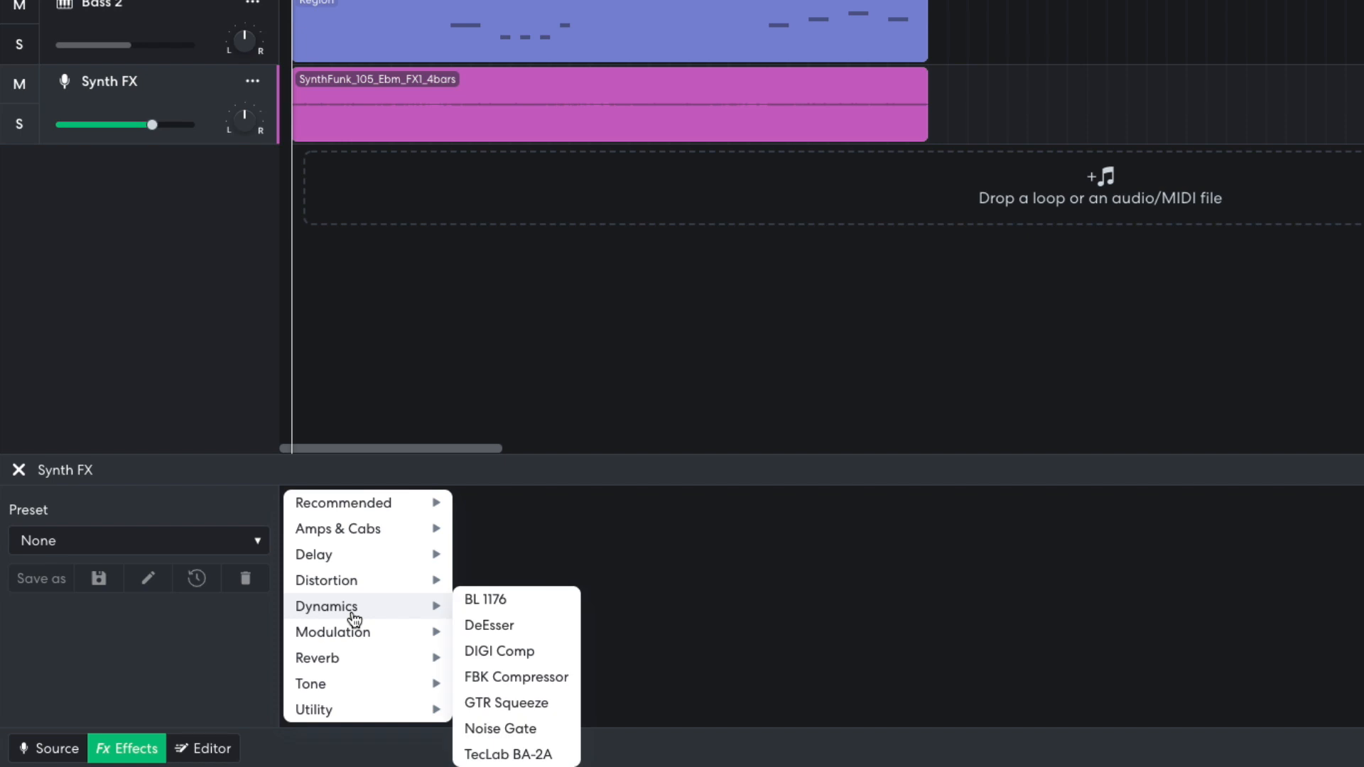
{"action": "left_click", "coordinate": [510, 608]}
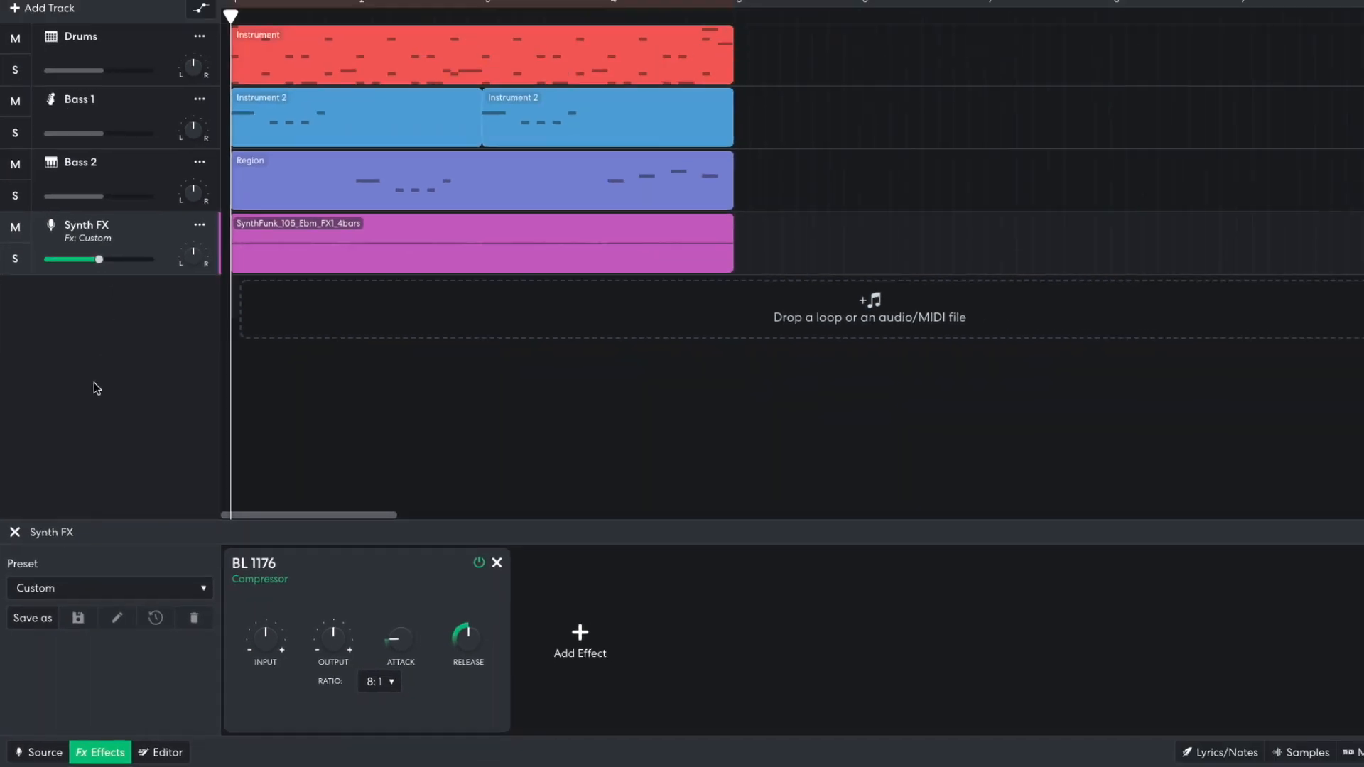
{"action": "key", "text": "space"}
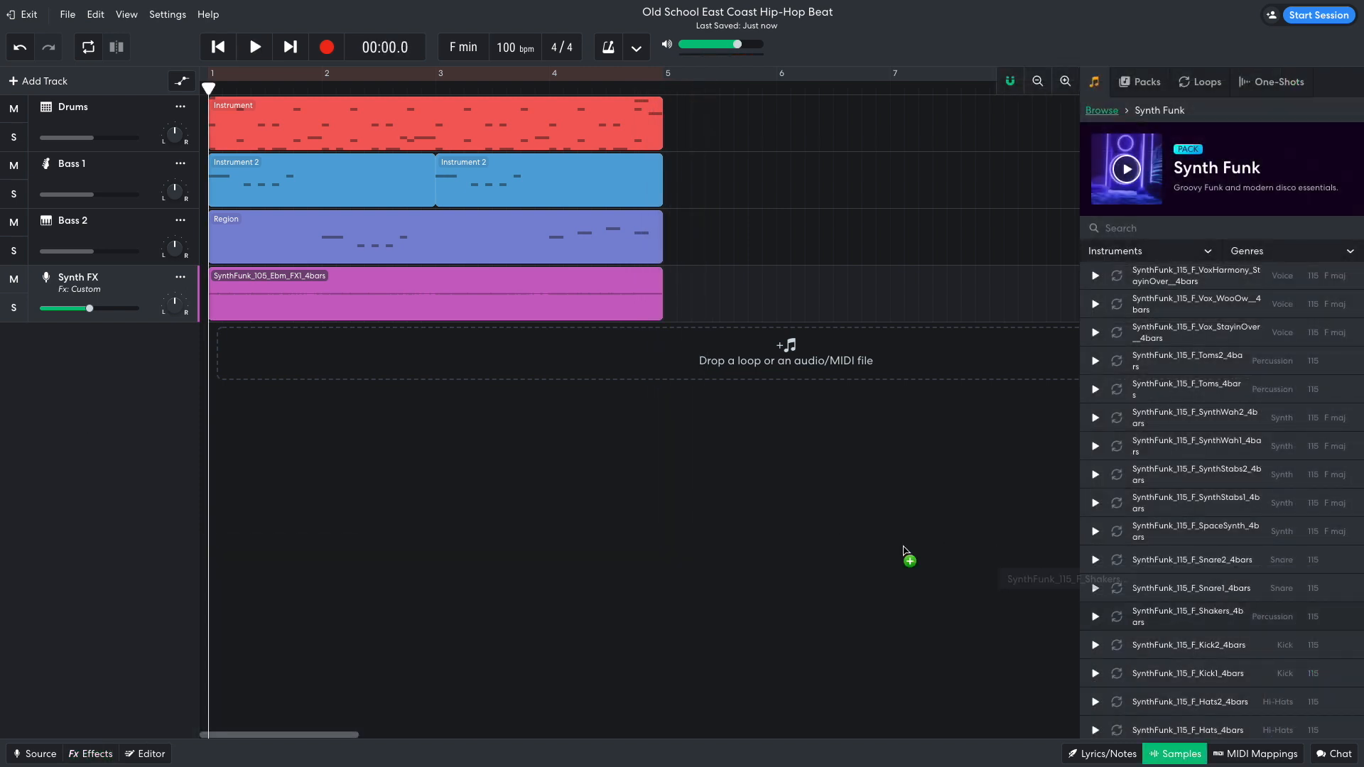
Step: Place the SynthFunk_115_F_Shakers_4bars loop on a new track at bar 1, lower its volume and play the beat
{"action": "left_click_drag", "start_coordinate": [904, 552], "coordinate": [334, 354]}
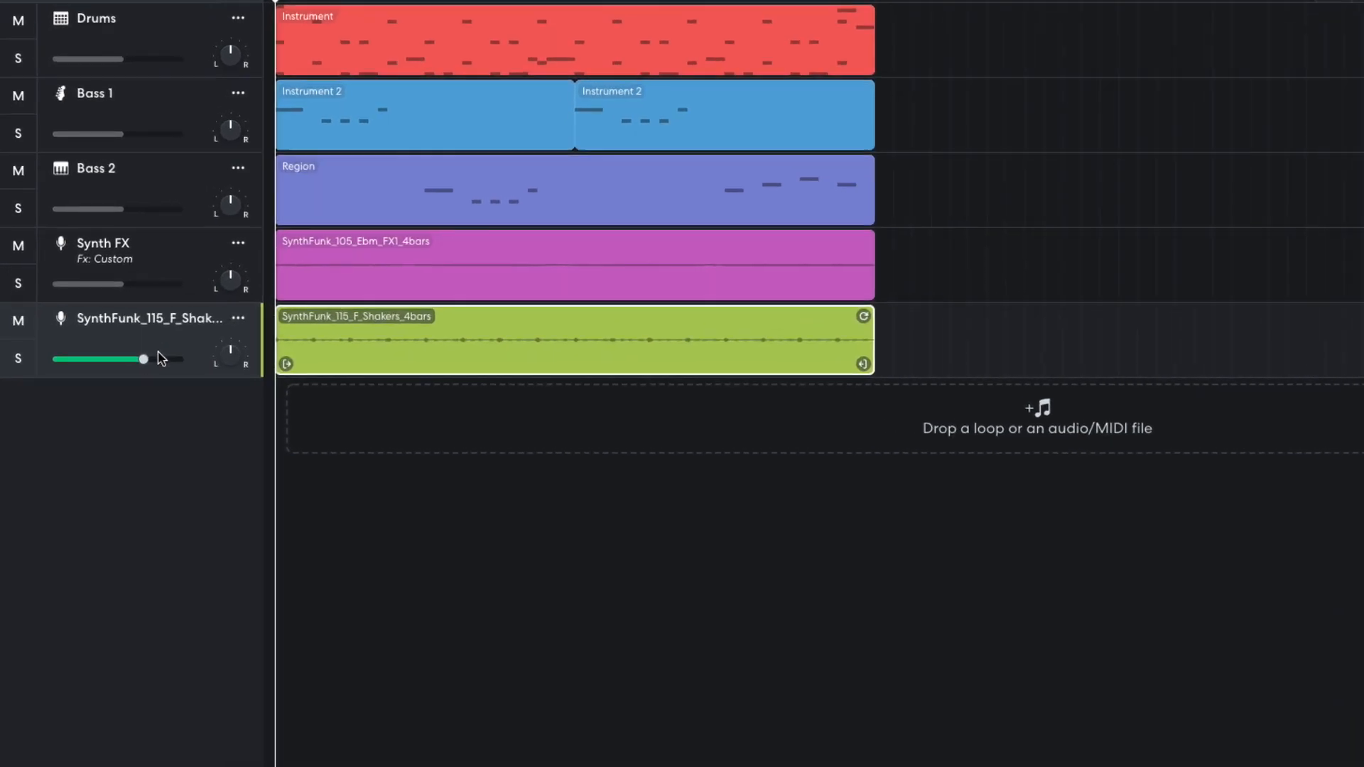
{"action": "left_click_drag", "start_coordinate": [110, 367], "coordinate": [109, 367]}
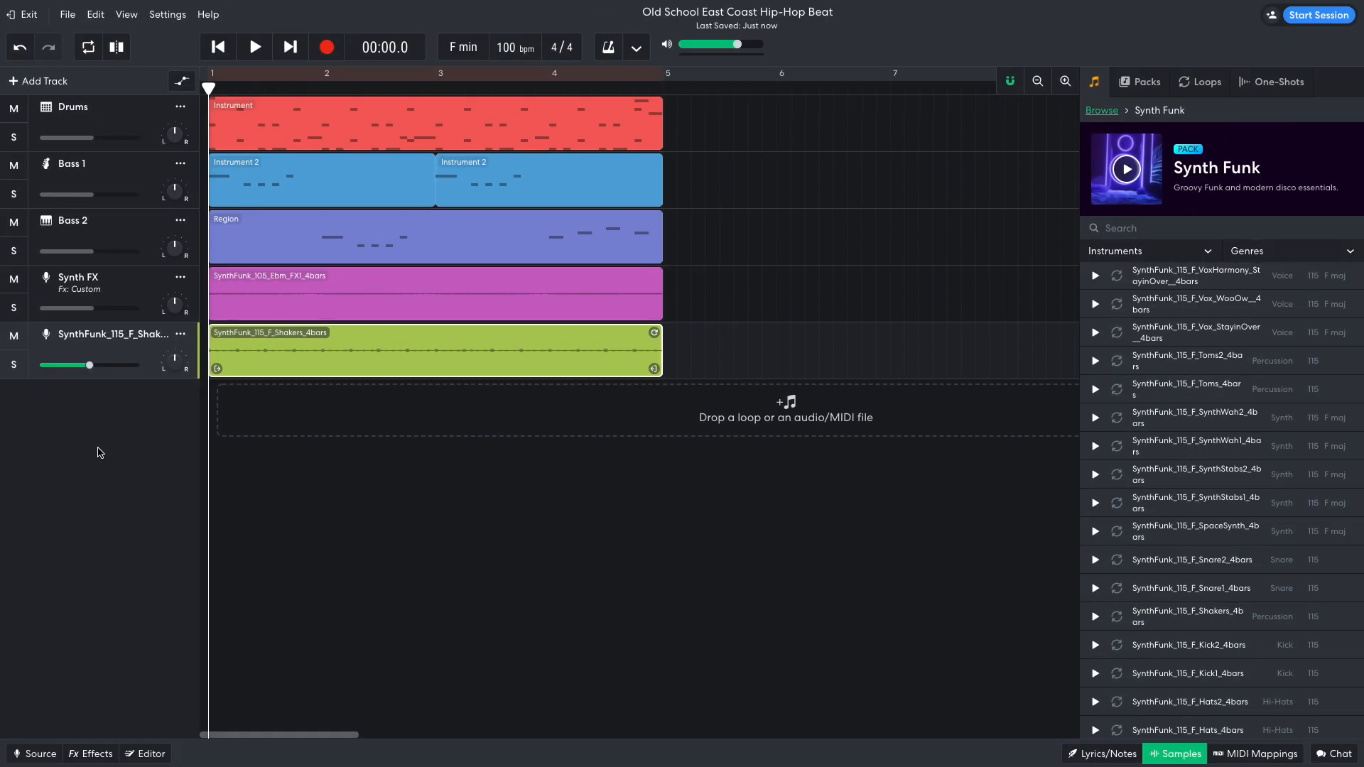
{"action": "key", "text": "space"}
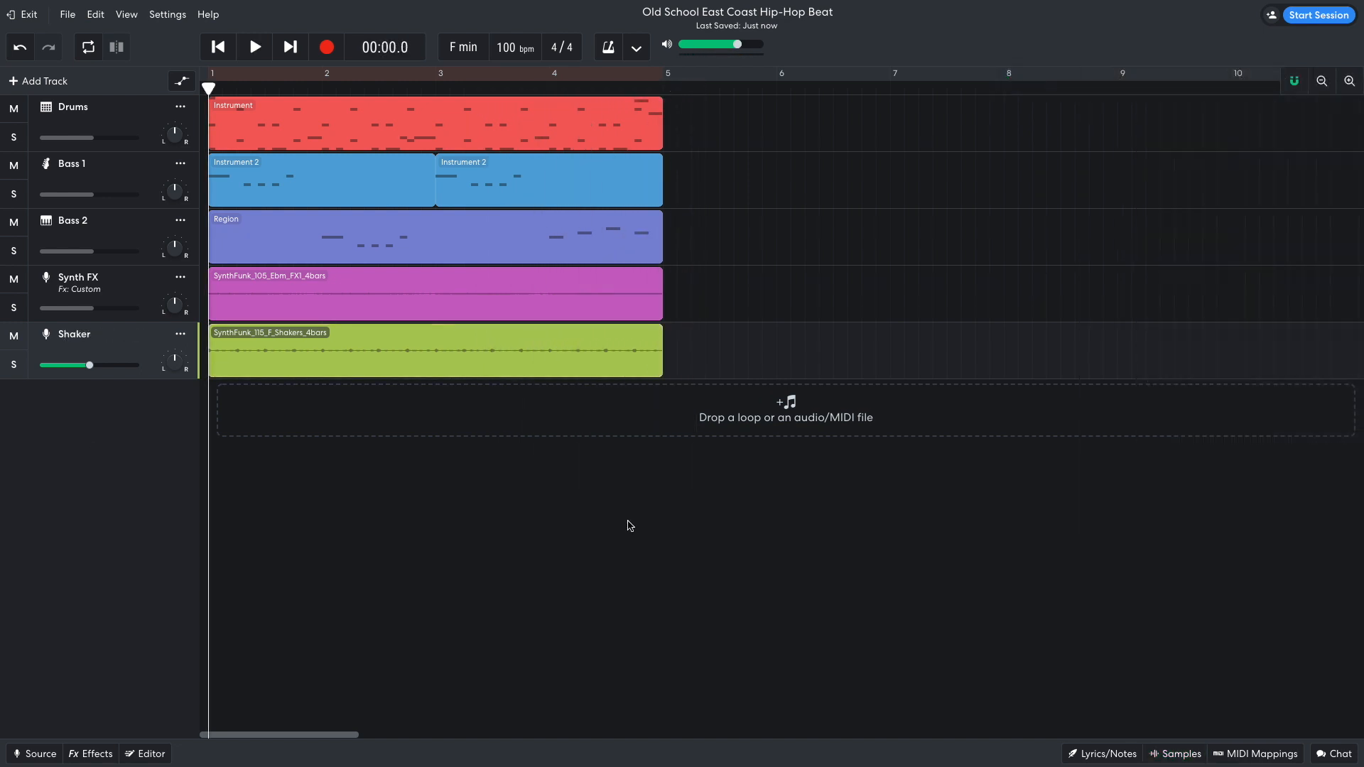
Step: Search the sample library for "80s" and open the 80's Supreme pack
{"action": "left_click", "coordinate": [1172, 753]}
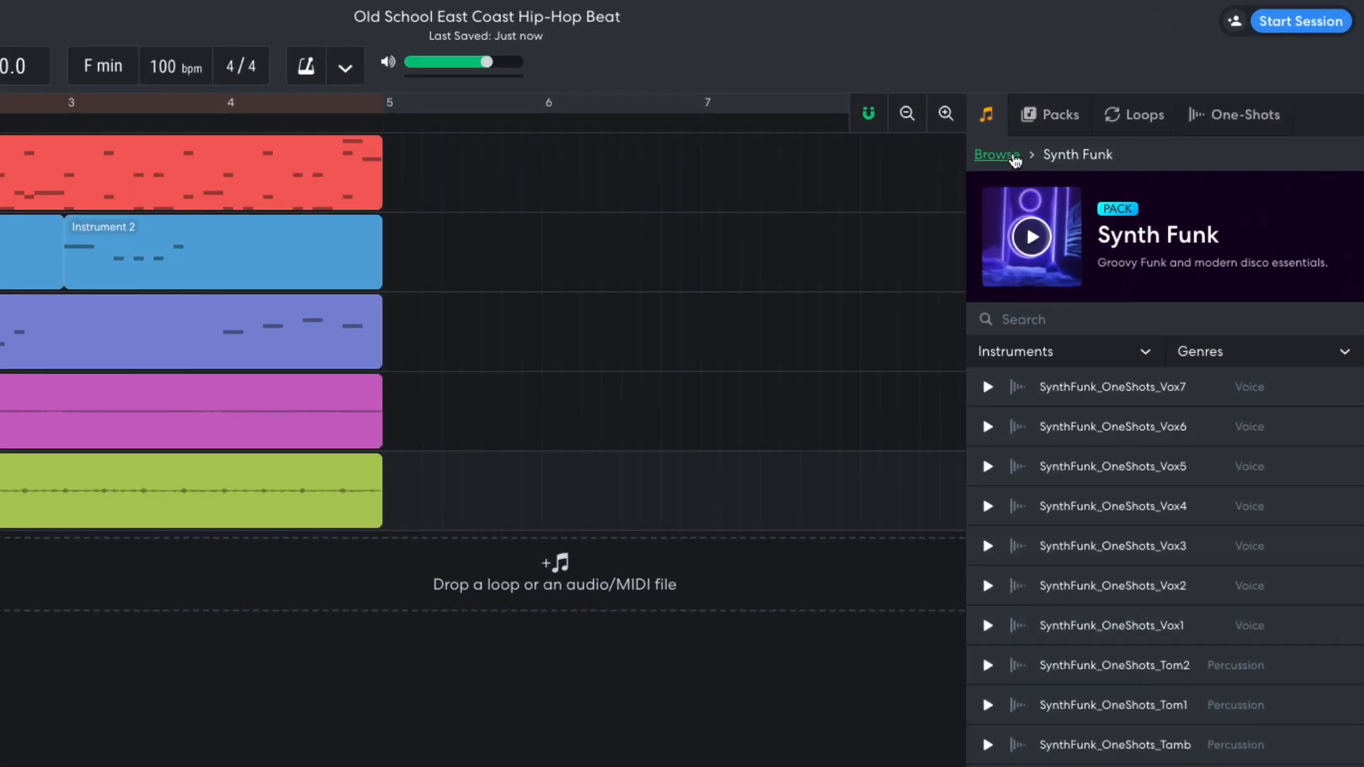
{"action": "left_click", "coordinate": [996, 155]}
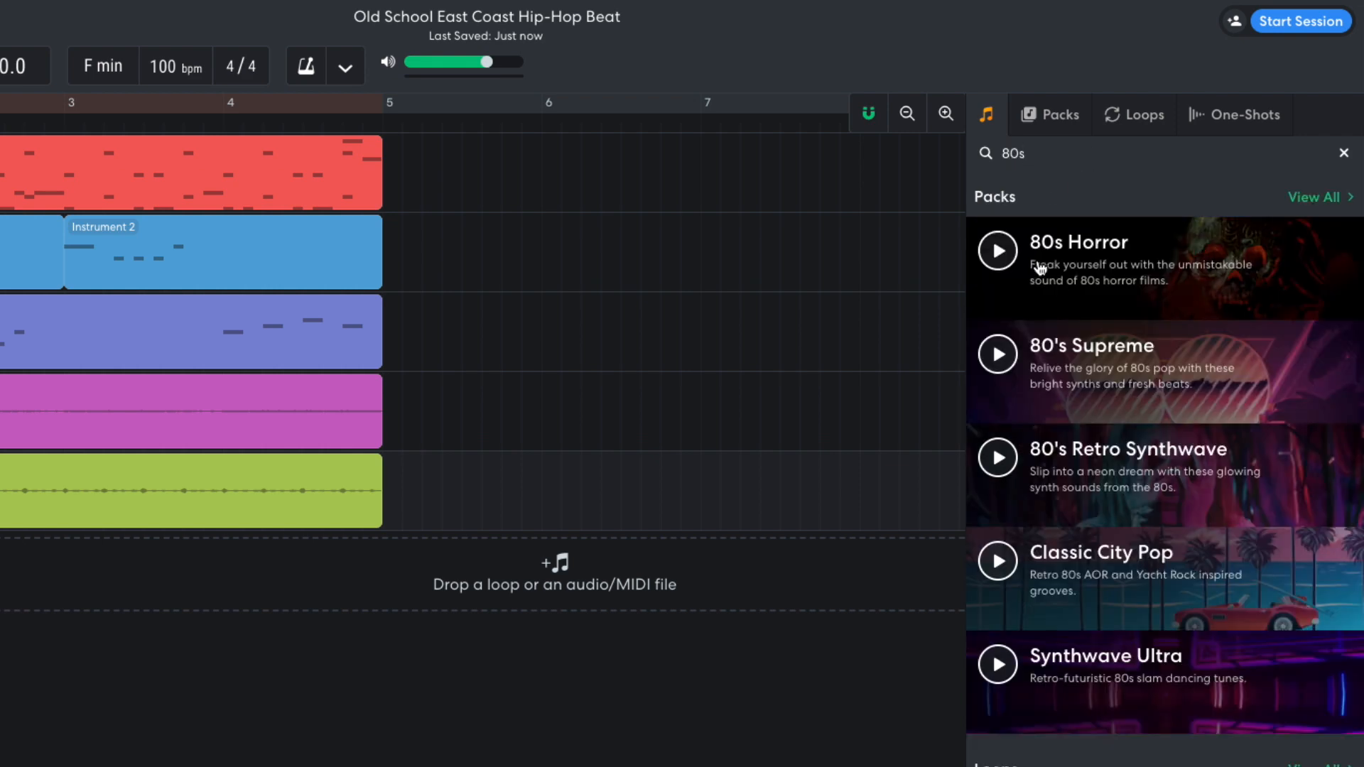
{"action": "left_click", "coordinate": [1071, 377]}
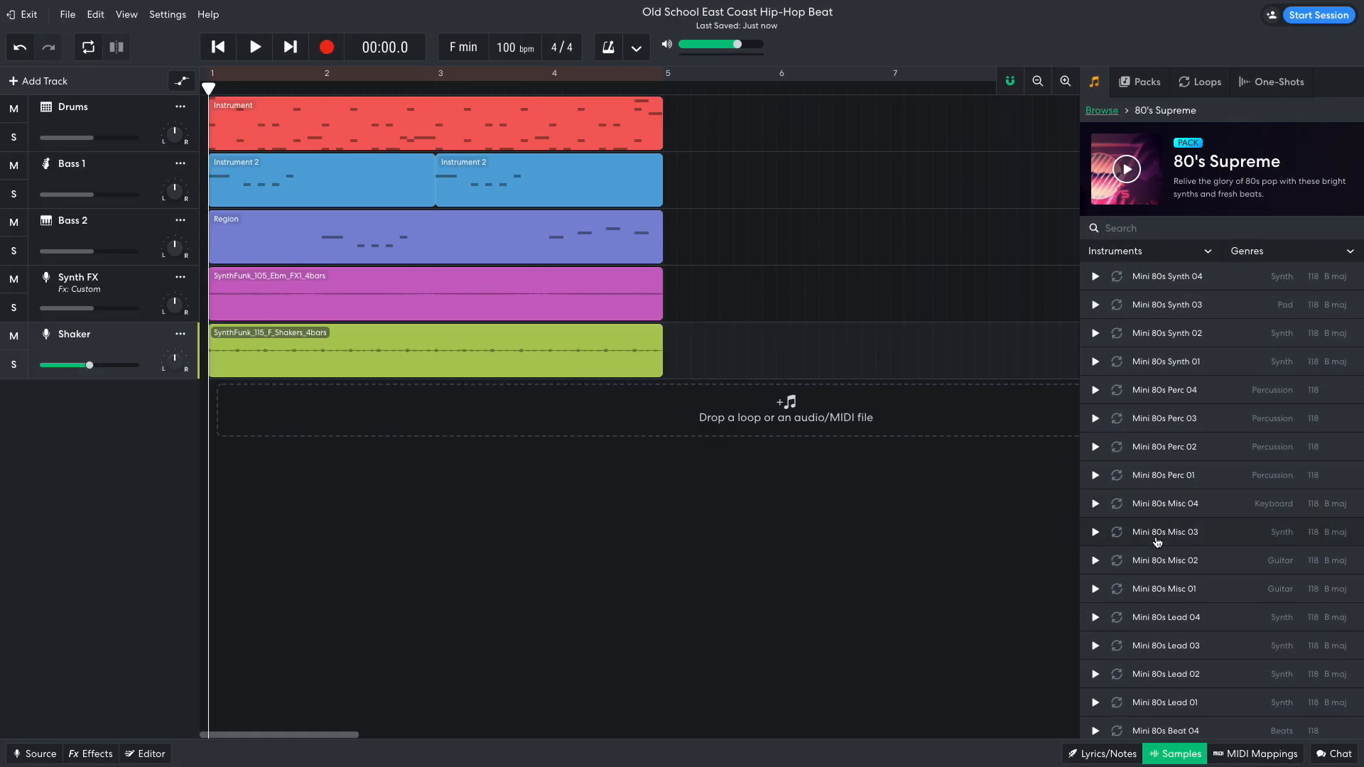
Step: Place the Mini 80s Misc 02 guitar loop on a new track at the start of bar 1 and loop it to fill four bars
{"action": "left_click_drag", "start_coordinate": [1160, 563], "coordinate": [359, 411]}
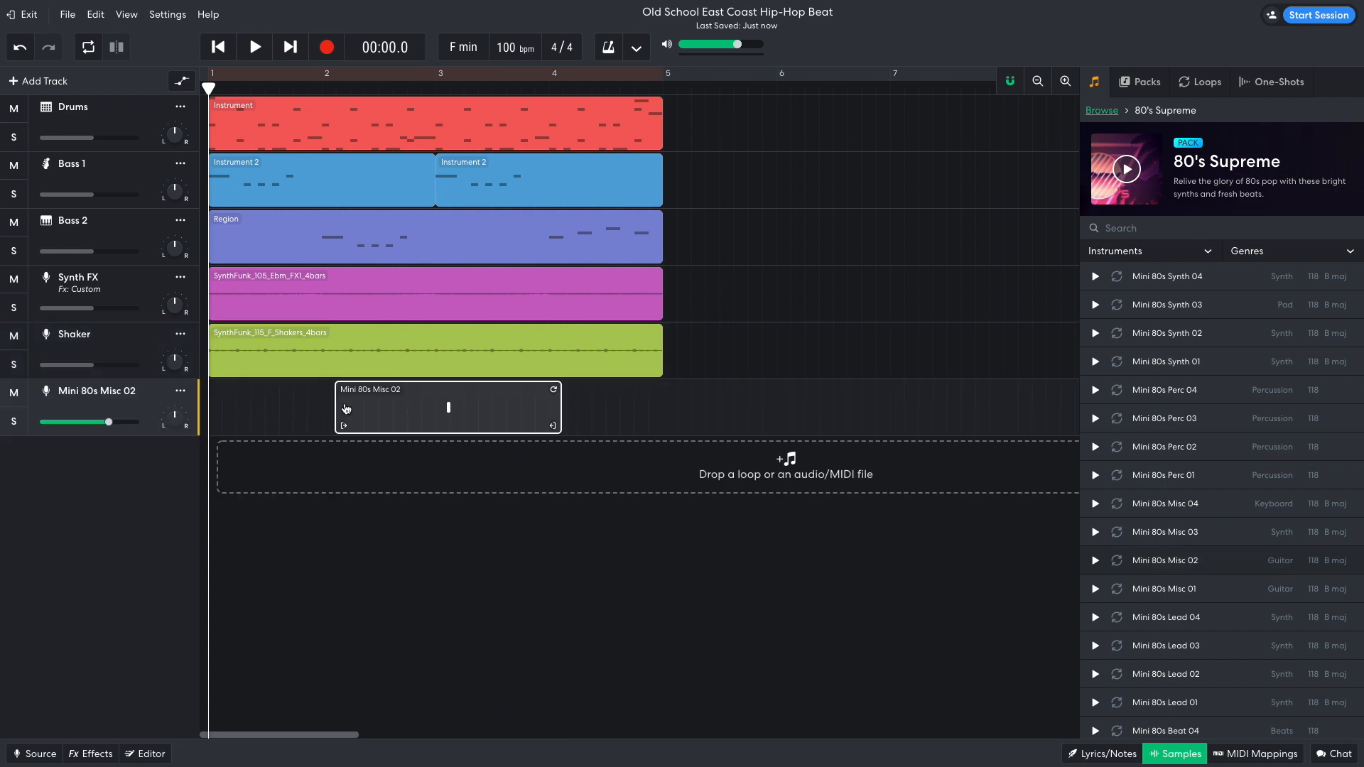
{"action": "left_click_drag", "start_coordinate": [457, 407], "coordinate": [321, 405]}
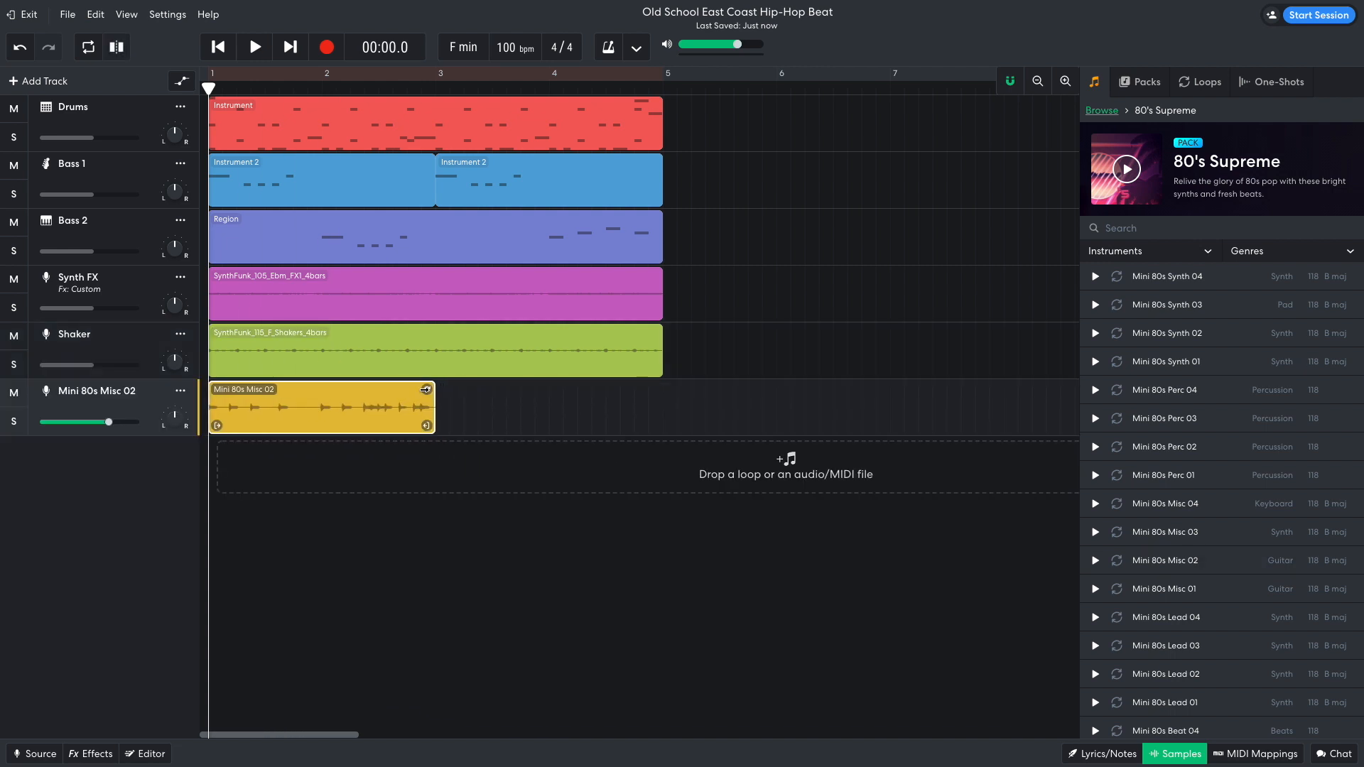
{"action": "left_click_drag", "start_coordinate": [469, 387], "coordinate": [615, 381]}
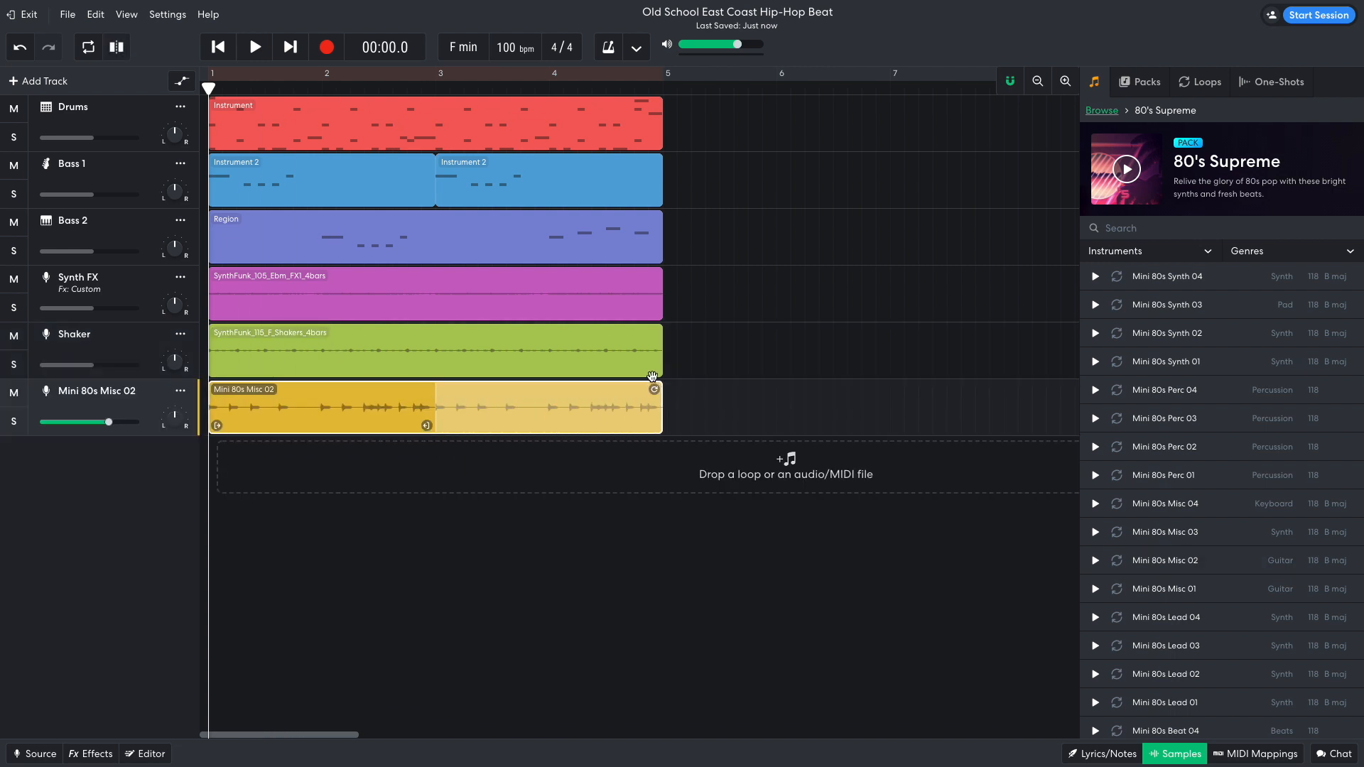
Step: Play the beat, mute Bass 1 and Bass 2 during playback, and lower the guitar loop track's volume
{"action": "key", "text": "space"}
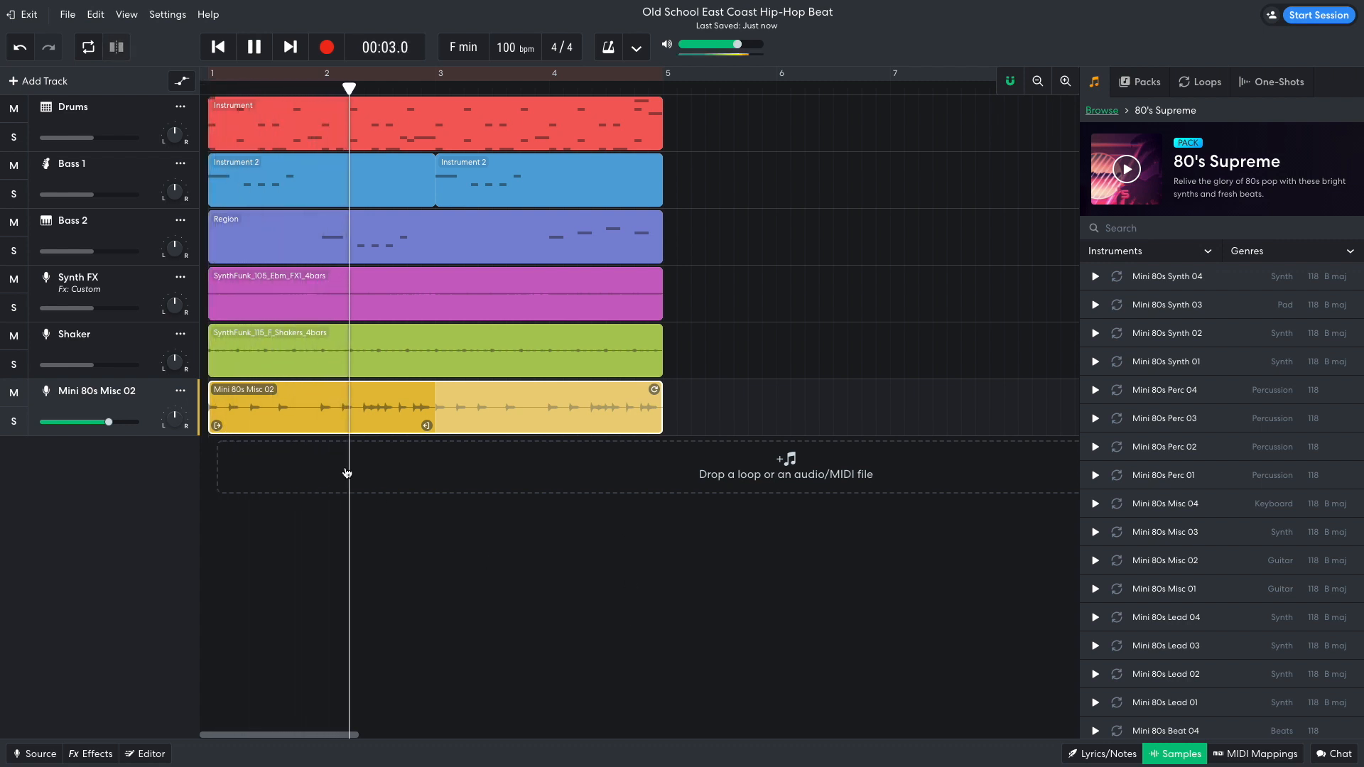
{"action": "left_click", "coordinate": [14, 222]}
{"action": "left_click", "coordinate": [14, 165]}
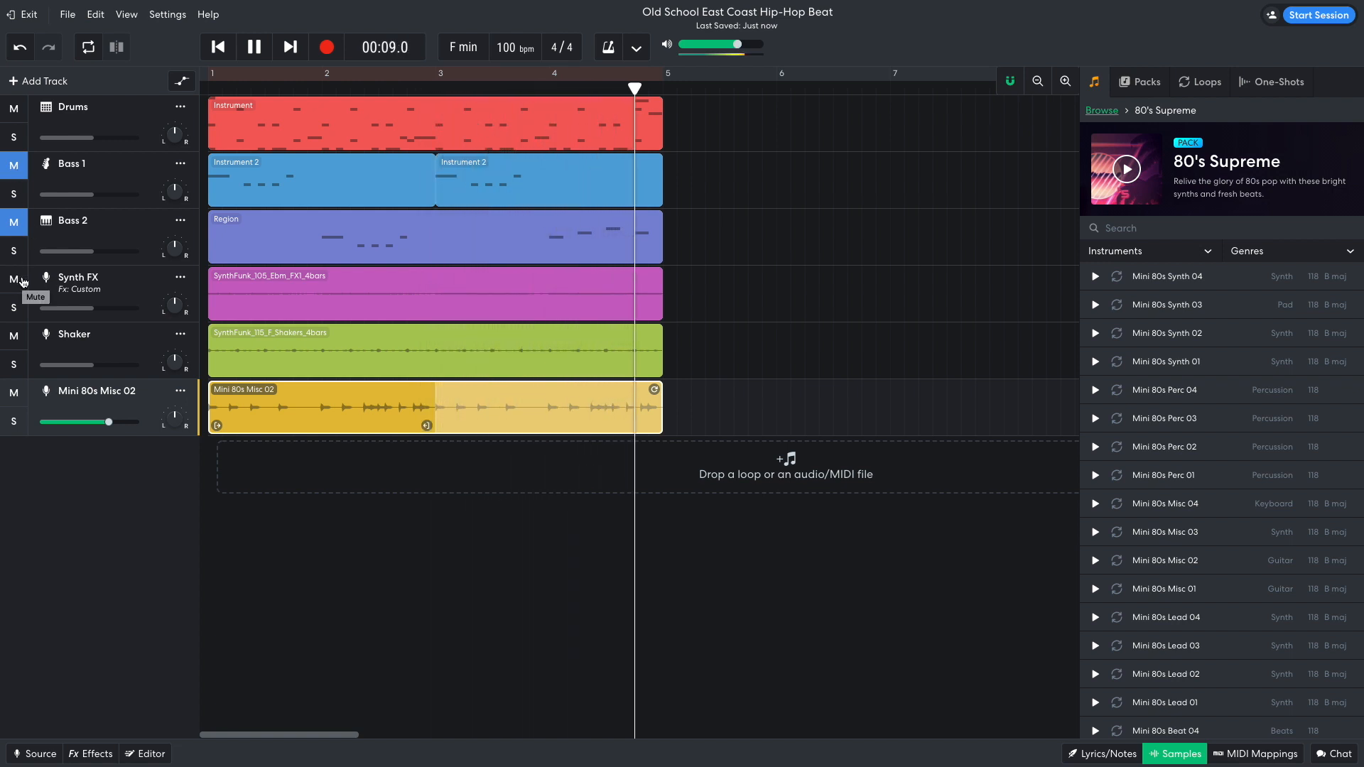
{"action": "key", "text": "space"}
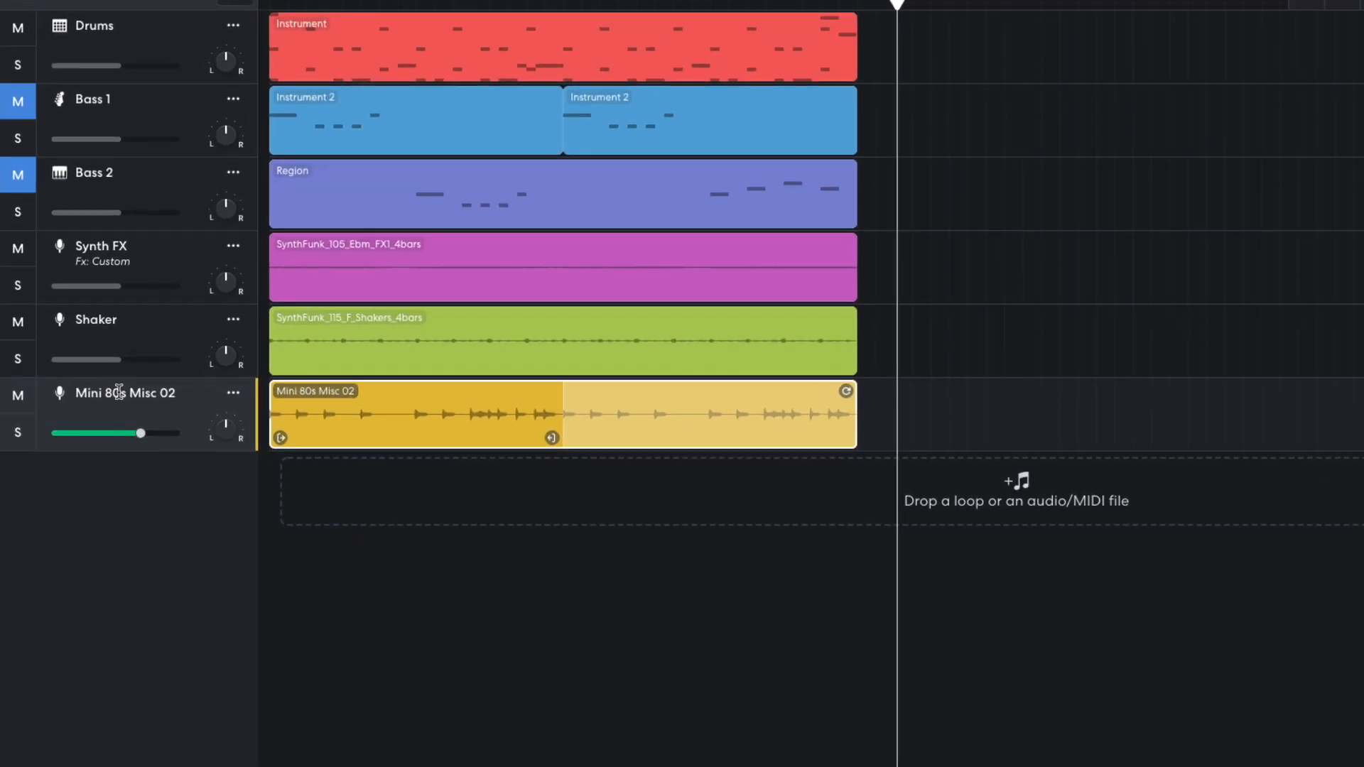
{"action": "mouse_move", "coordinate": [109, 422]}
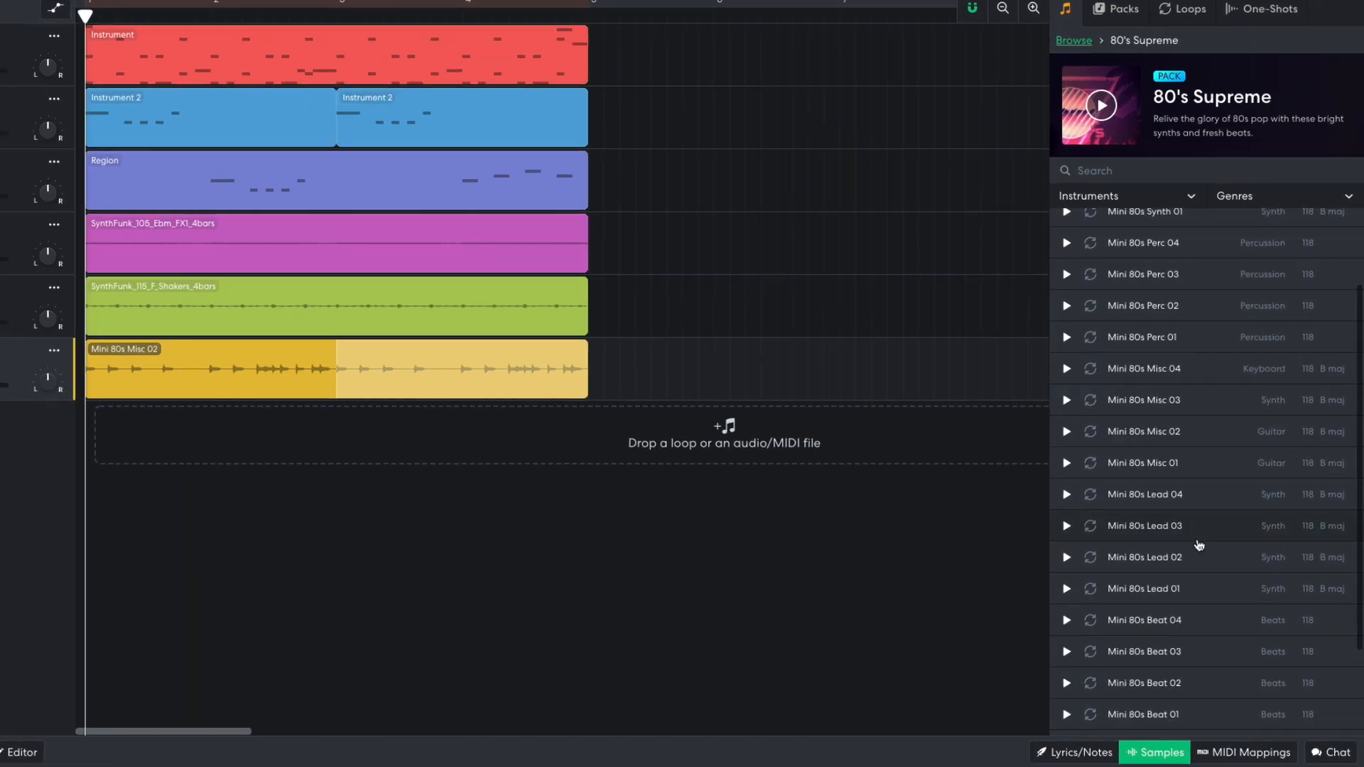
Step: Place the Mini 80s Beat 01 loop on a new track at bar 1, loop it to four bars and play the beat
{"action": "scroll", "coordinate": [1140, 563], "scroll_direction": "down", "scroll_amount": 2}
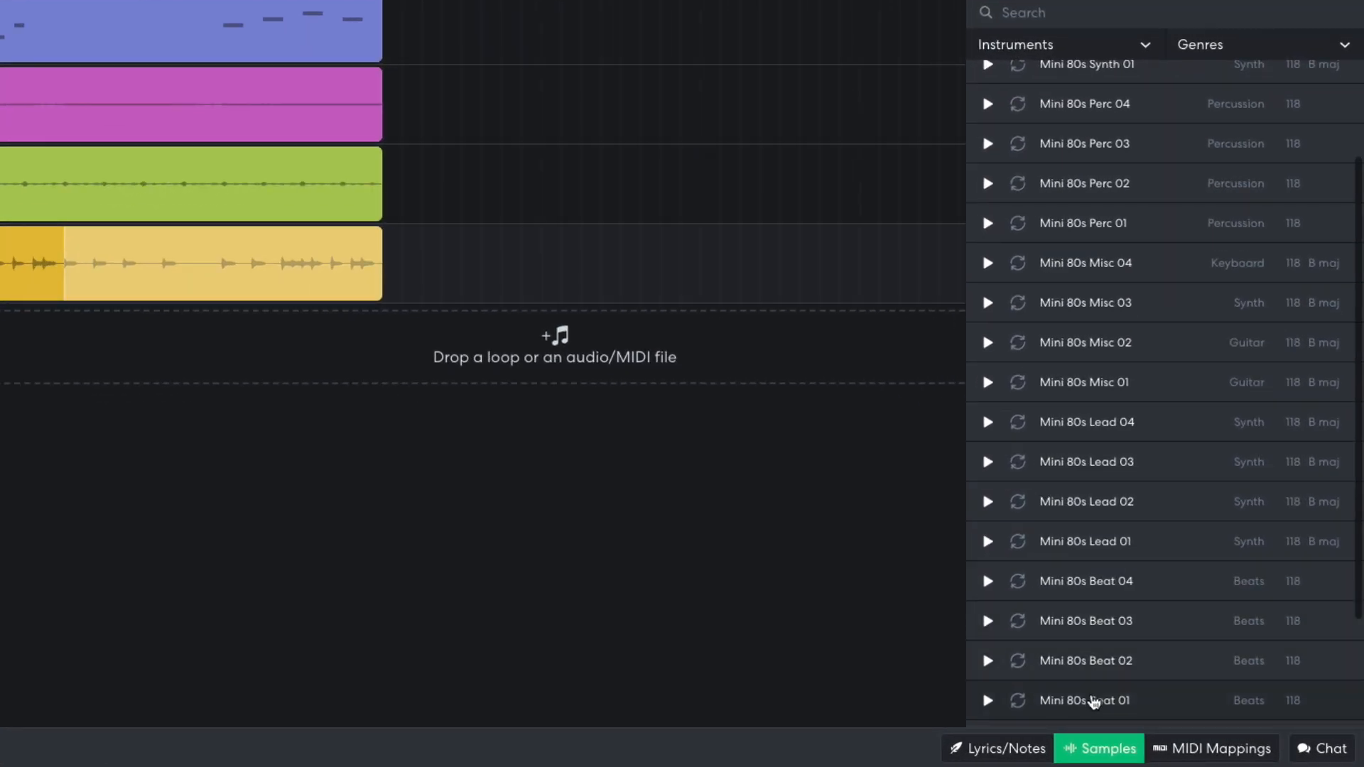
{"action": "left_click_drag", "start_coordinate": [1094, 702], "coordinate": [0, 366]}
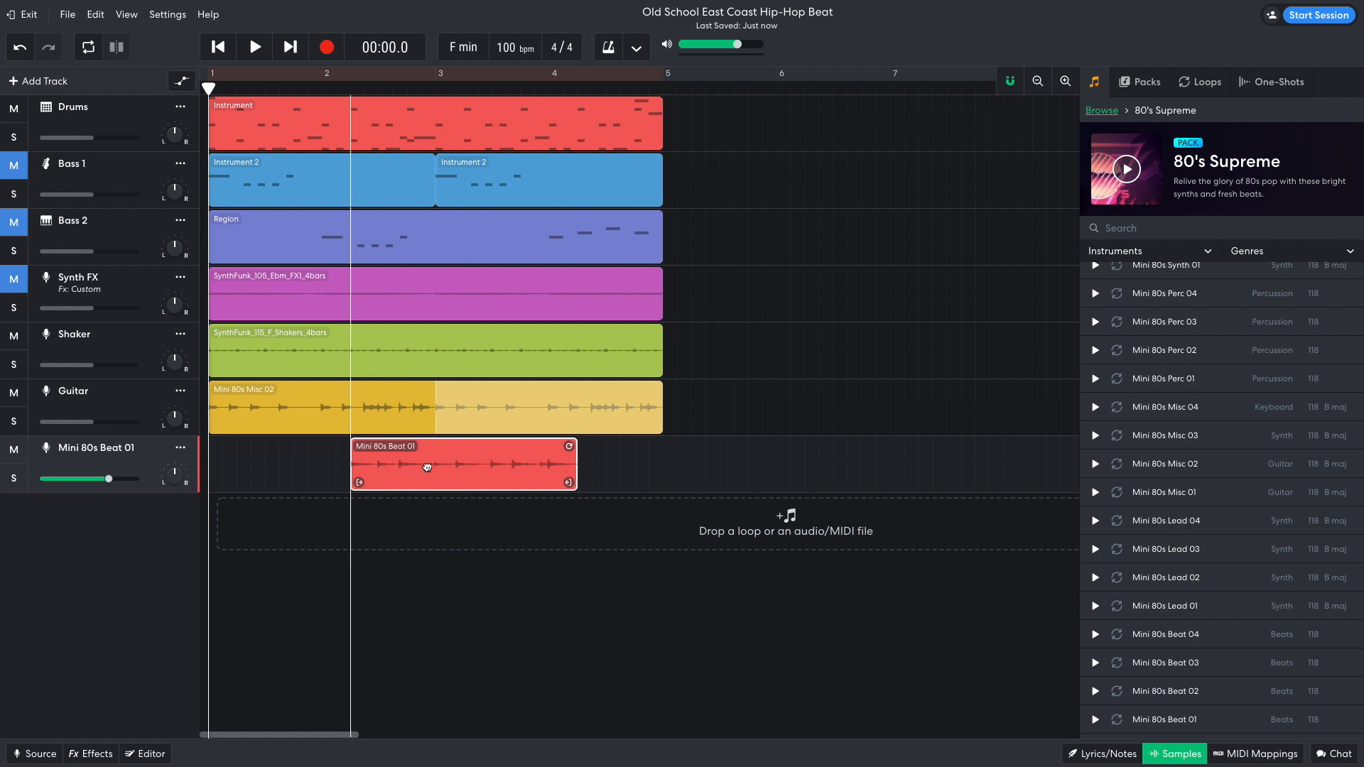
{"action": "left_click_drag", "start_coordinate": [360, 483], "coordinate": [219, 483]}
{"action": "left_click_drag", "start_coordinate": [425, 446], "coordinate": [661, 447]}
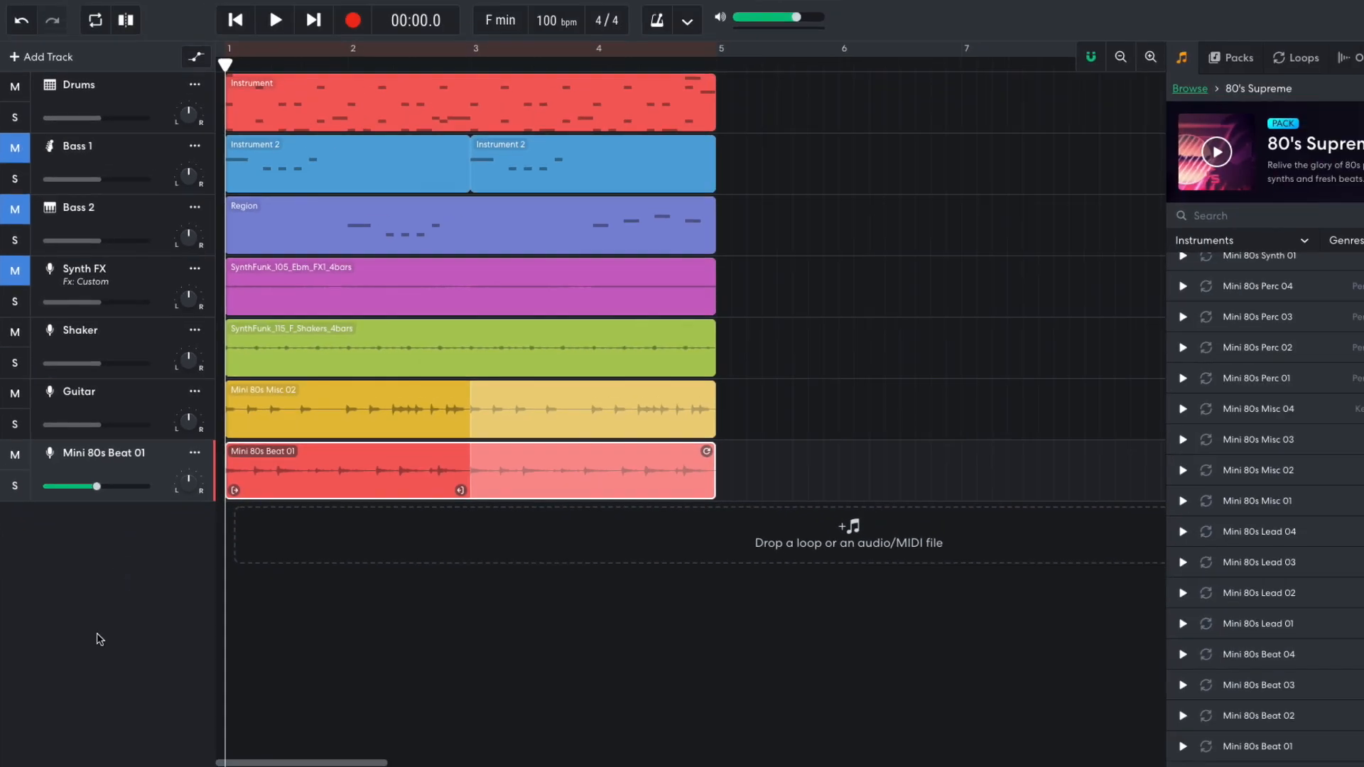
{"action": "key", "text": "space"}
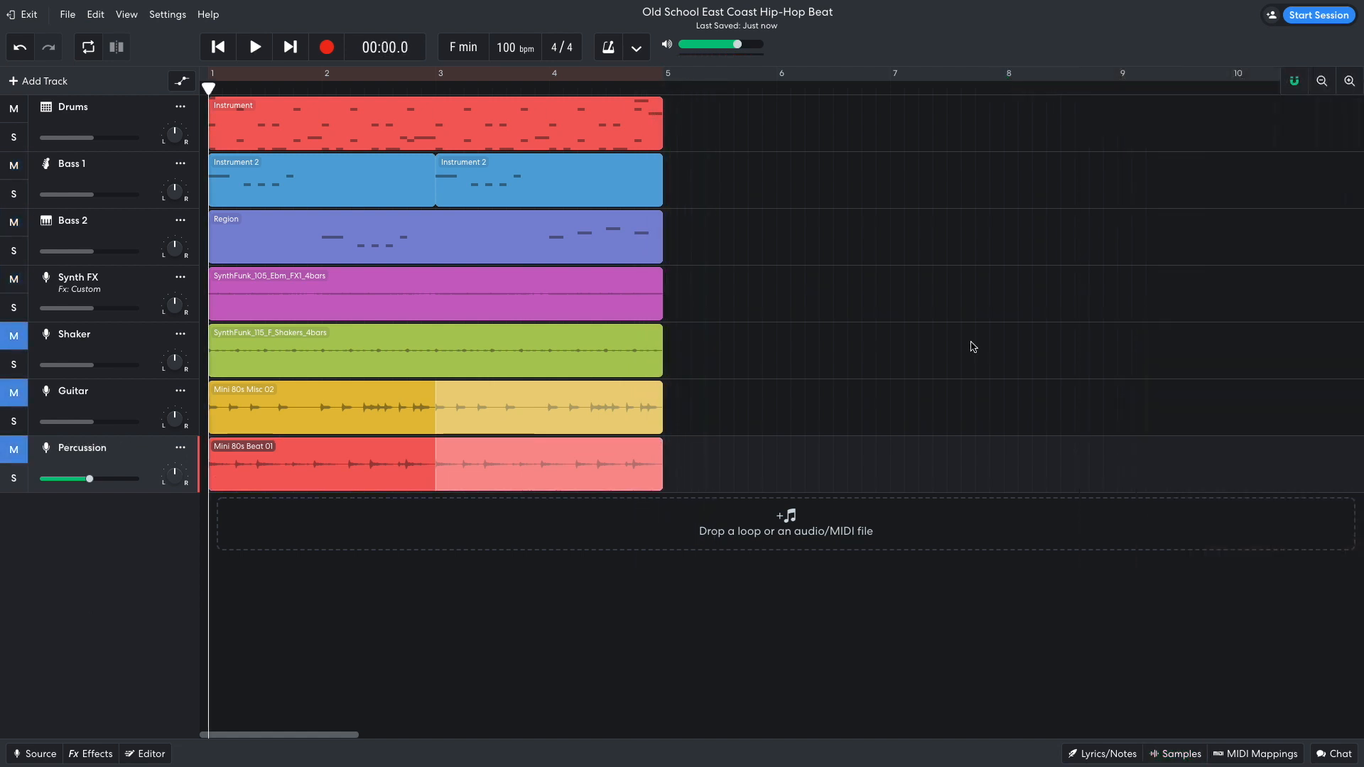
Step: Search the sample library for "white noise"
{"action": "left_click", "coordinate": [1174, 755]}
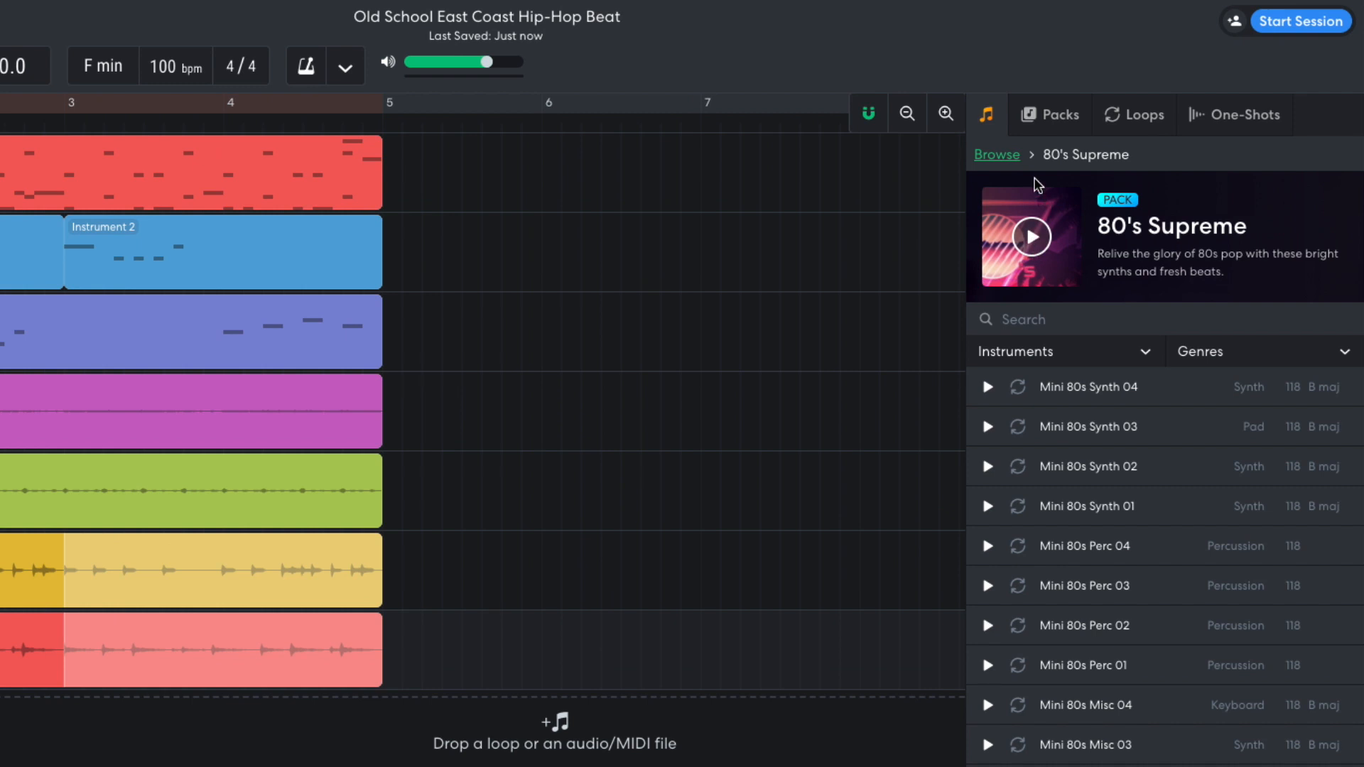
{"action": "left_click", "coordinate": [1013, 155]}
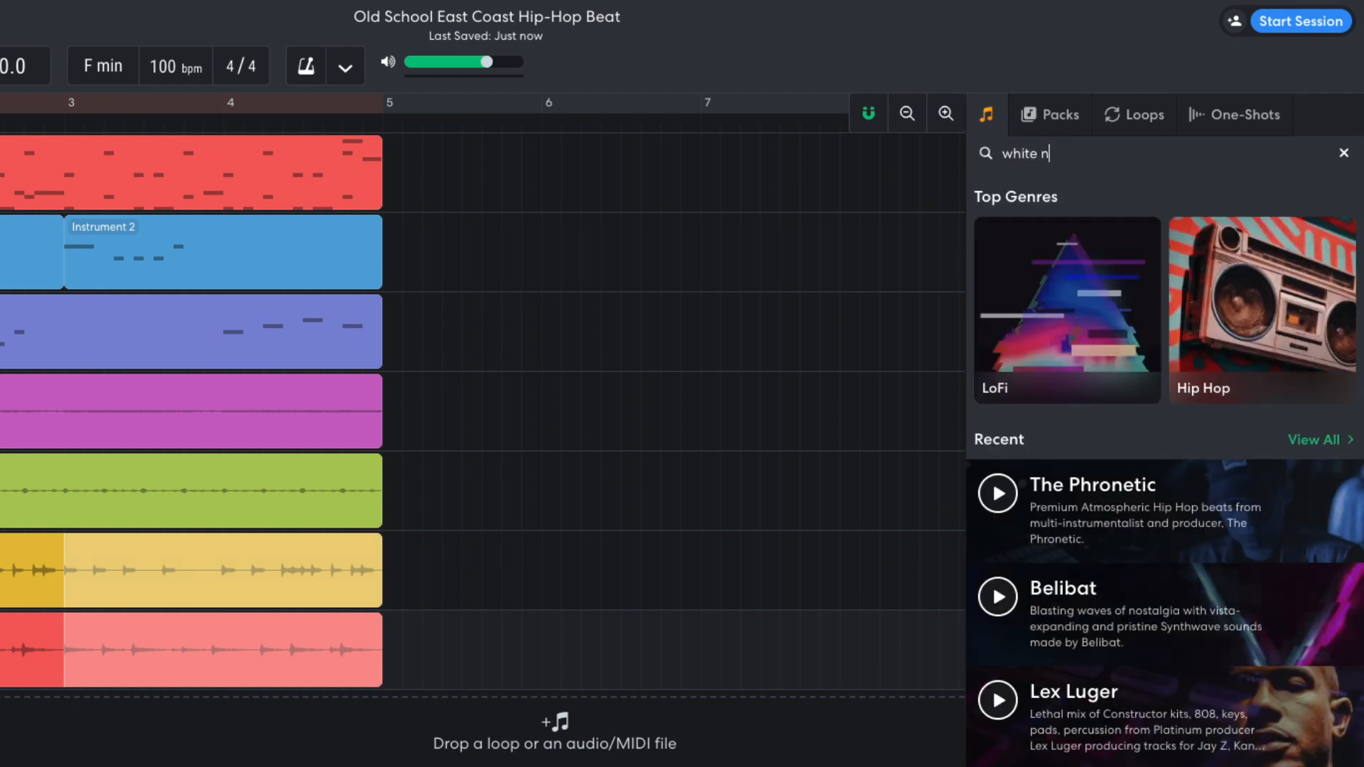
{"action": "key", "text": "Return"}
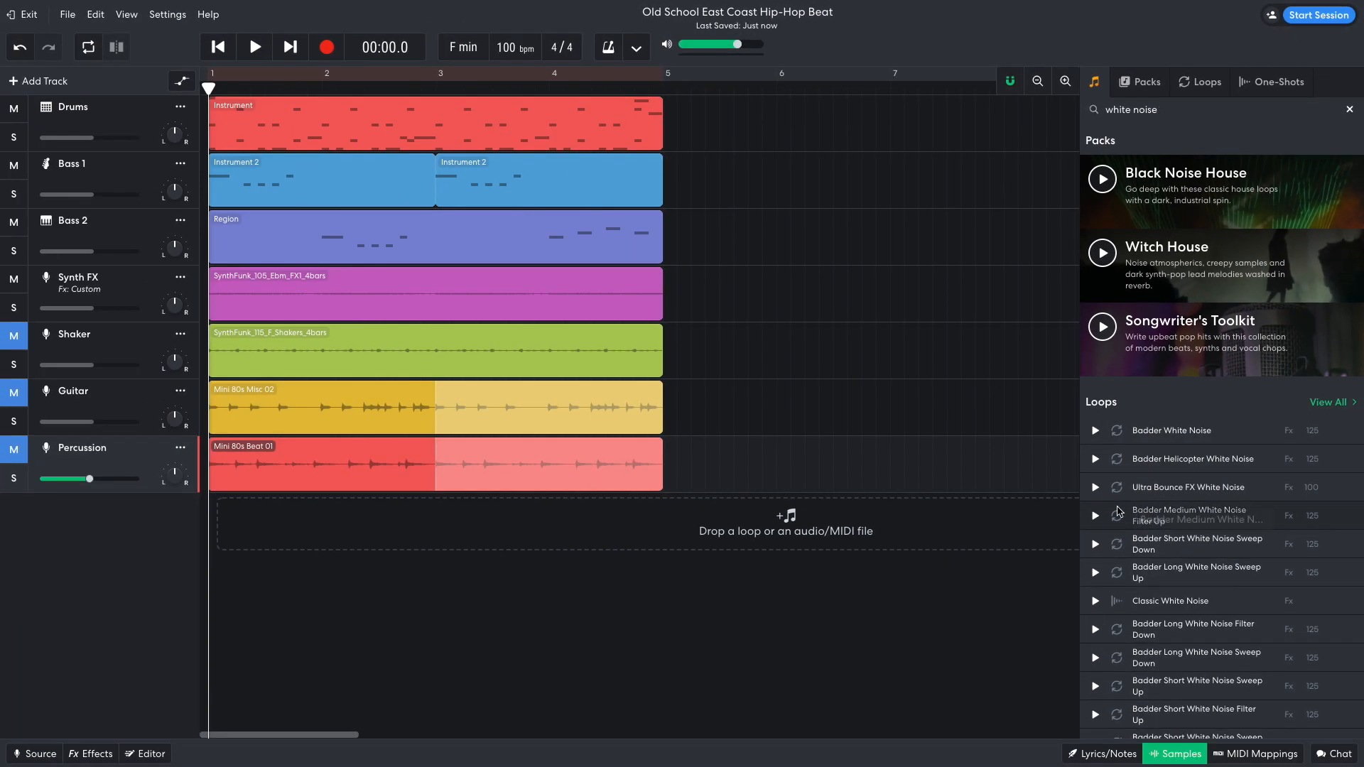
Step: Place Badder Medium White Noise Filter Up on a new track, starting midway through bar 2, and play the beat
{"action": "left_click_drag", "start_coordinate": [1117, 511], "coordinate": [534, 513]}
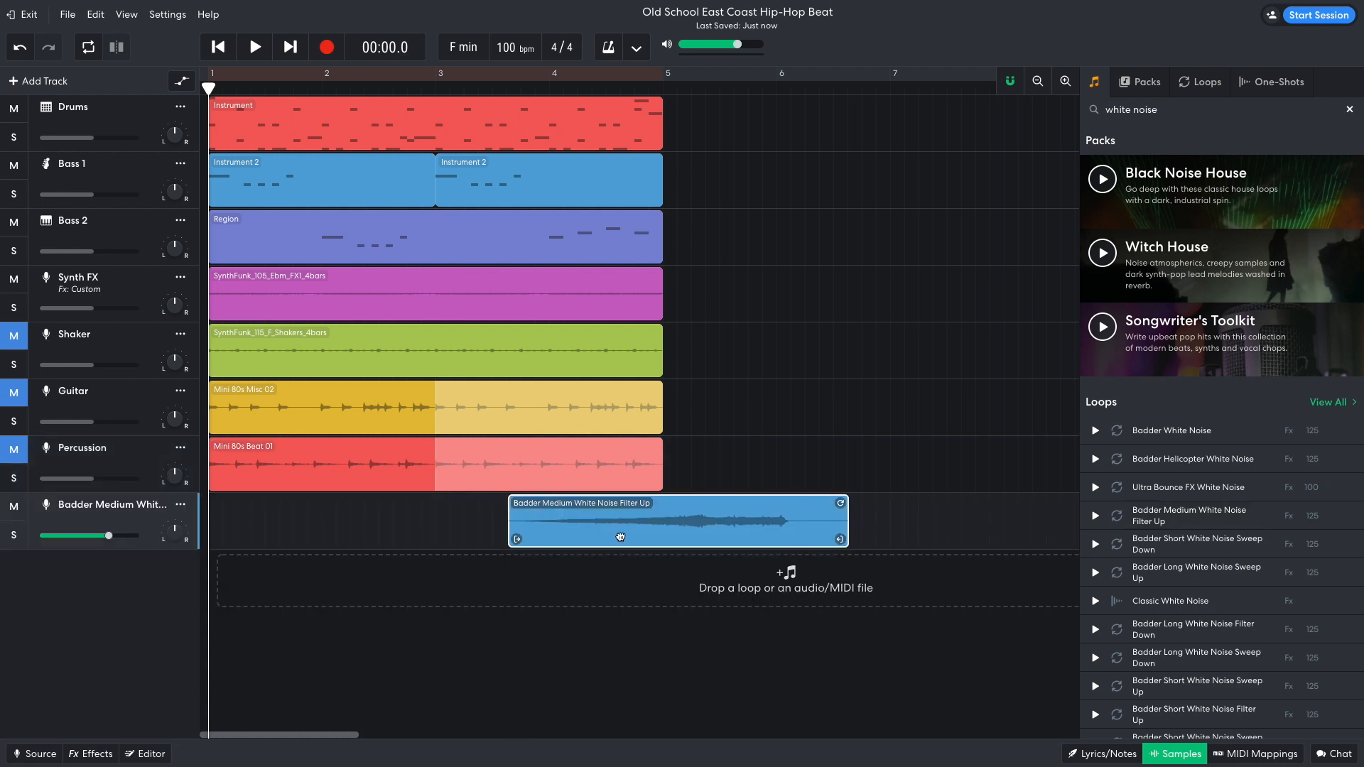
{"action": "left_click_drag", "start_coordinate": [620, 537], "coordinate": [490, 524]}
{"action": "key", "text": "space"}
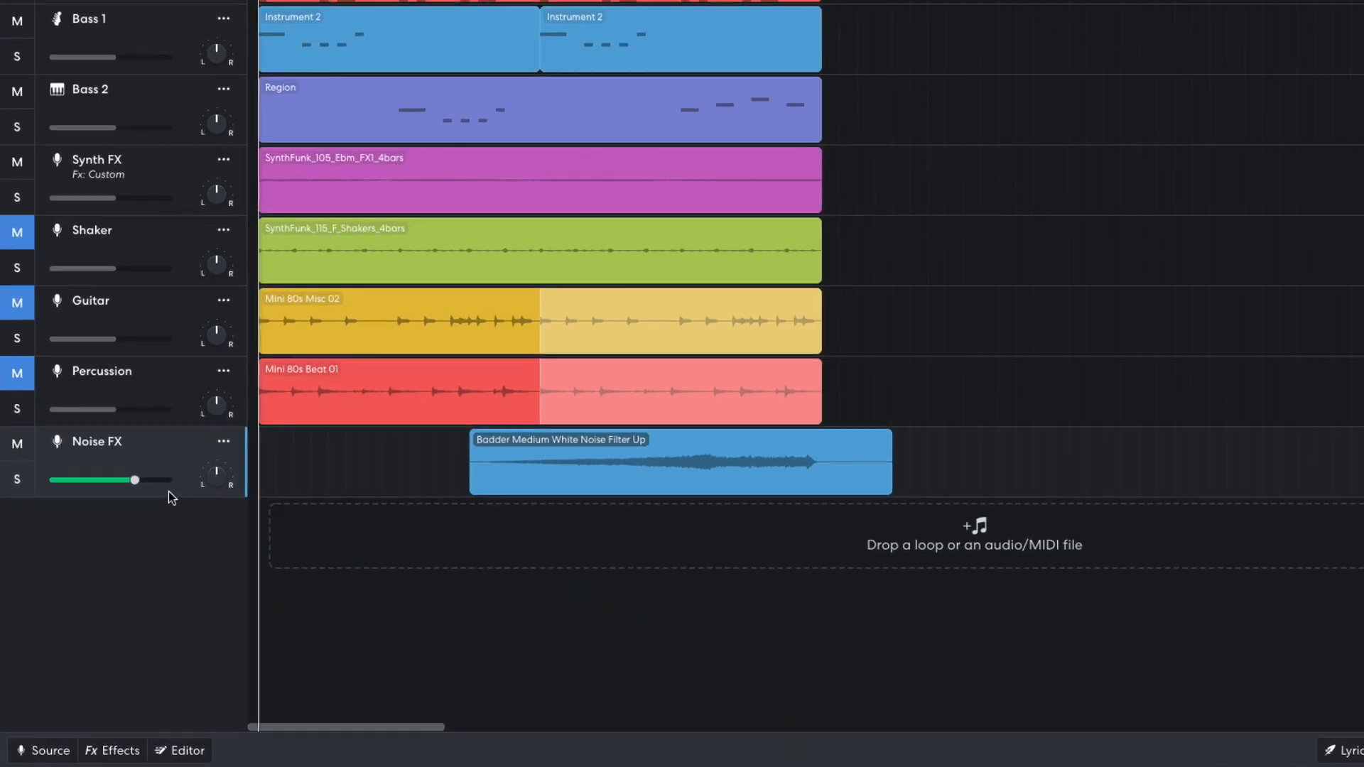
Step: Lower the Noise FX track's volume, play the beat and start playback of the full arrangement
{"action": "mouse_move", "coordinate": [134, 481]}
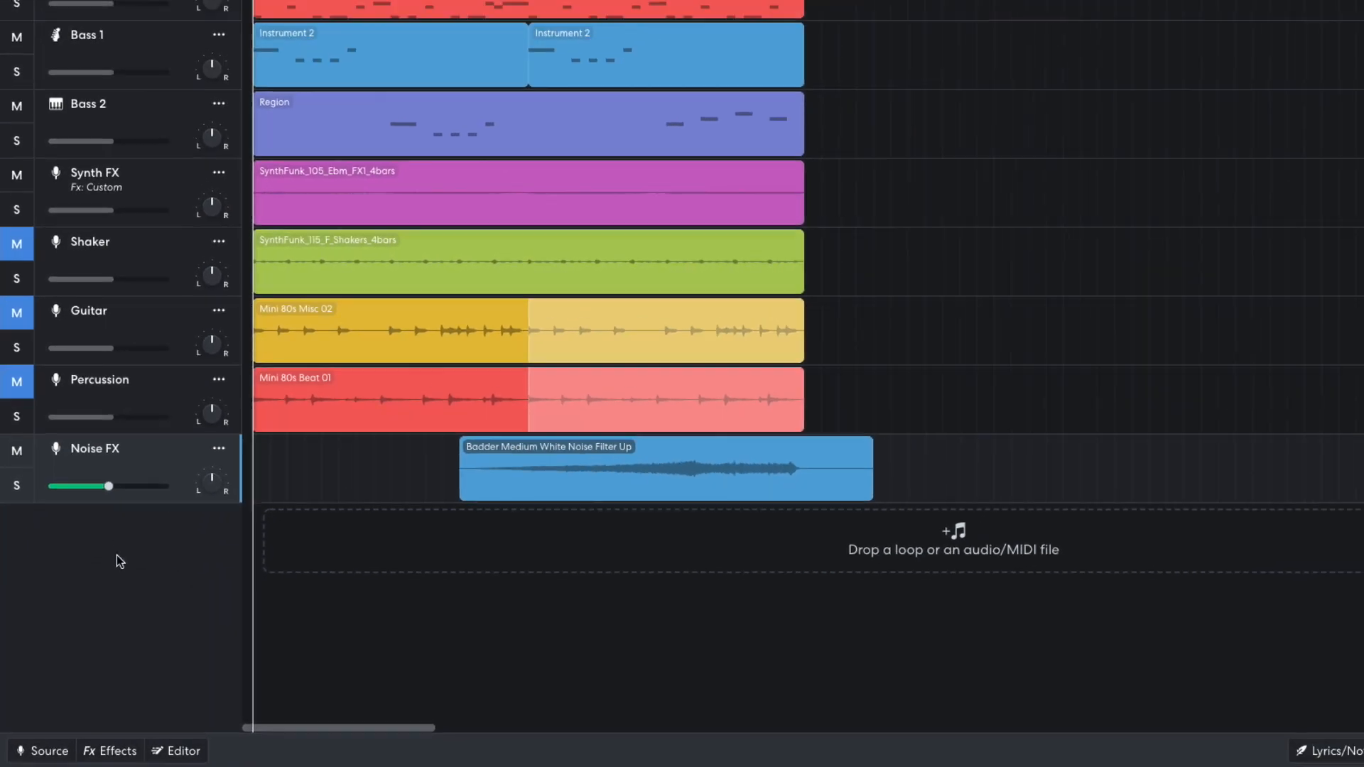
{"action": "key", "text": "space"}
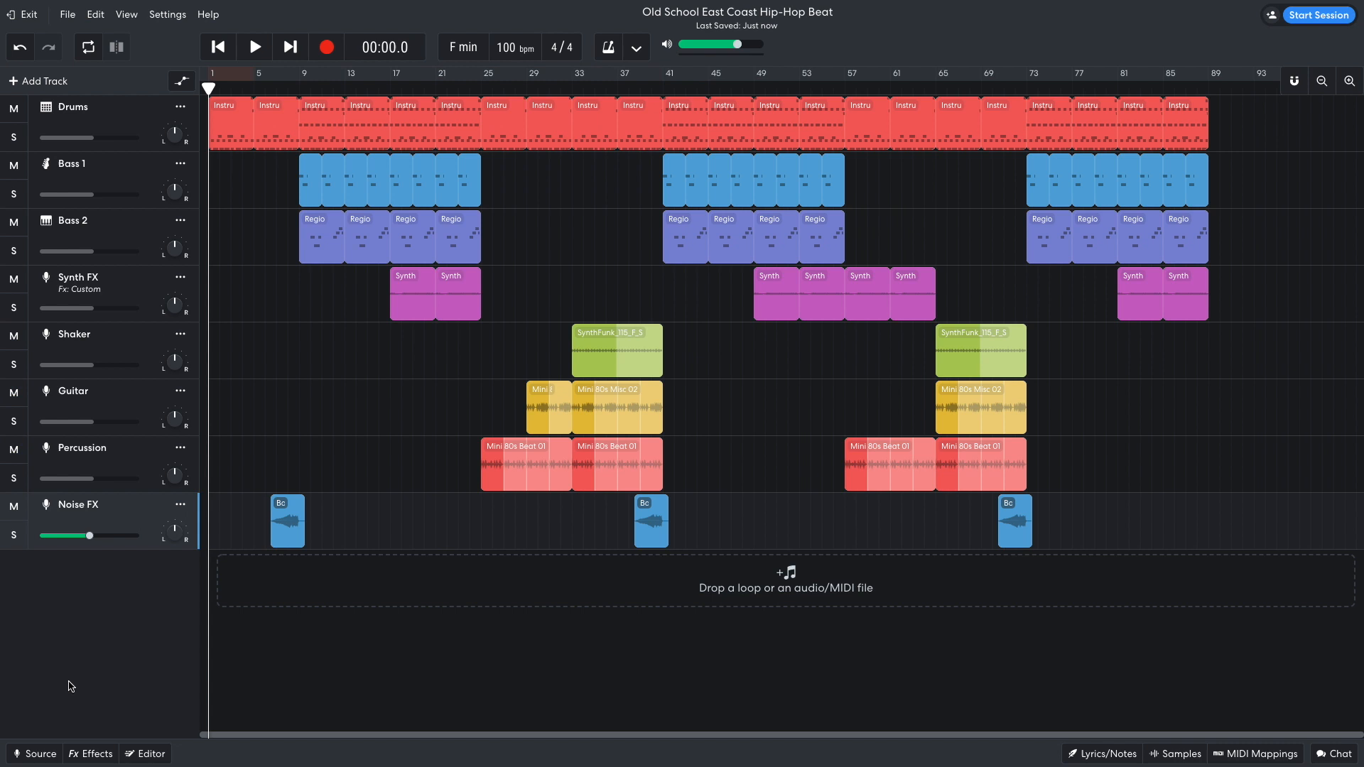
{"action": "key", "text": "space"}
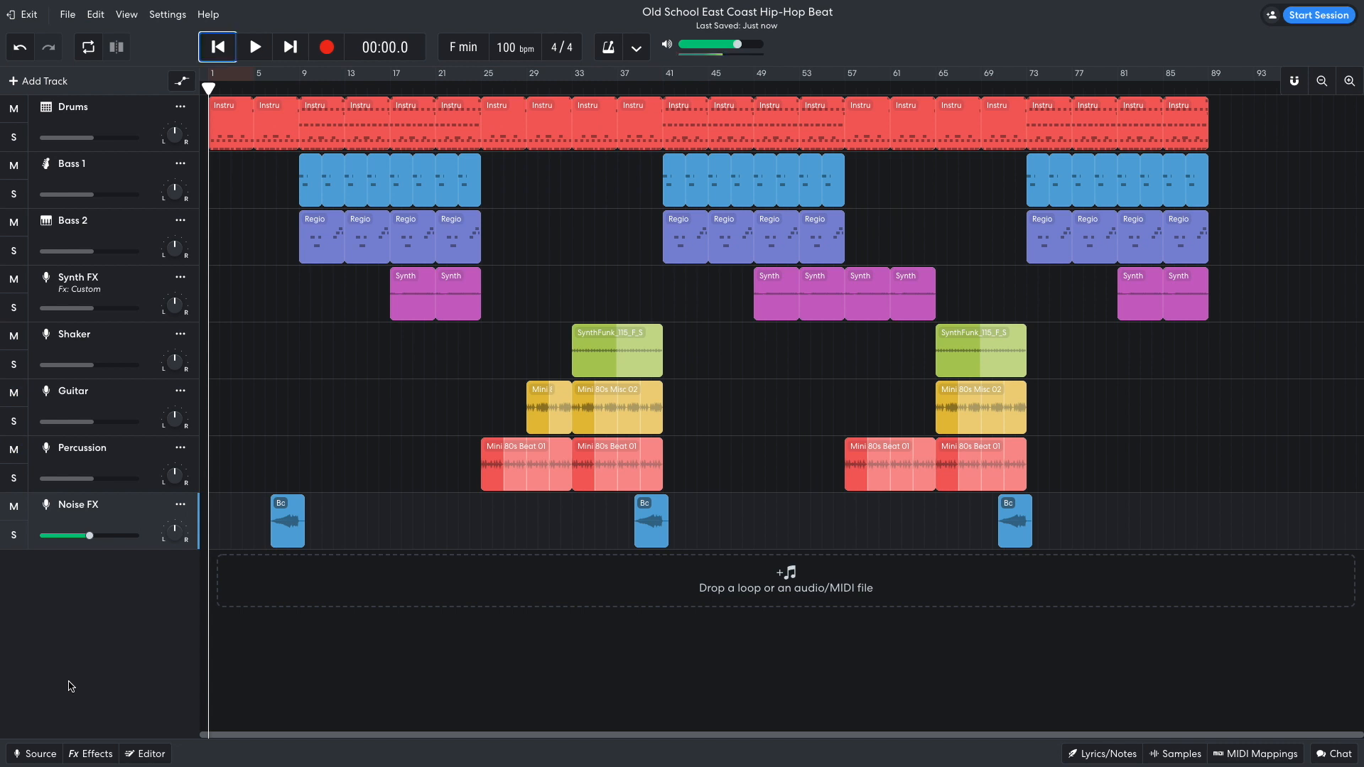